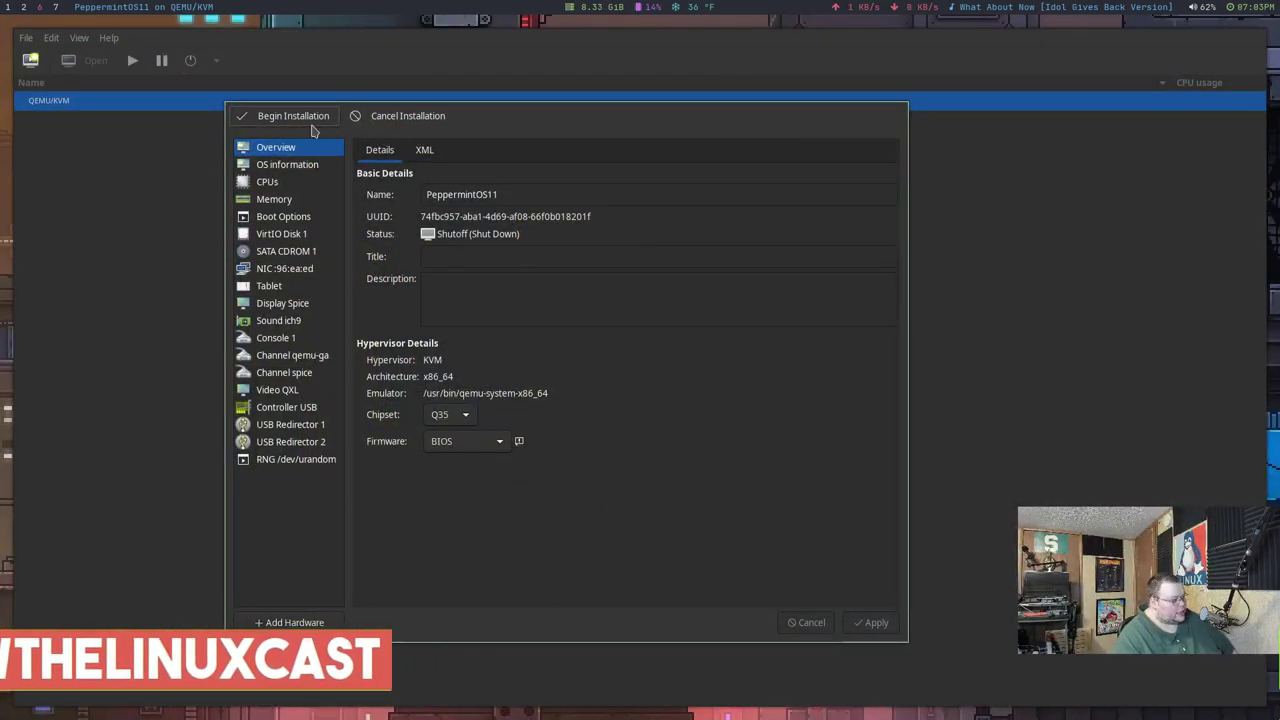
- Begin the PeppermintOS11 VM installation and open the Whisker Menu on the live desktop
left_click(310, 124)
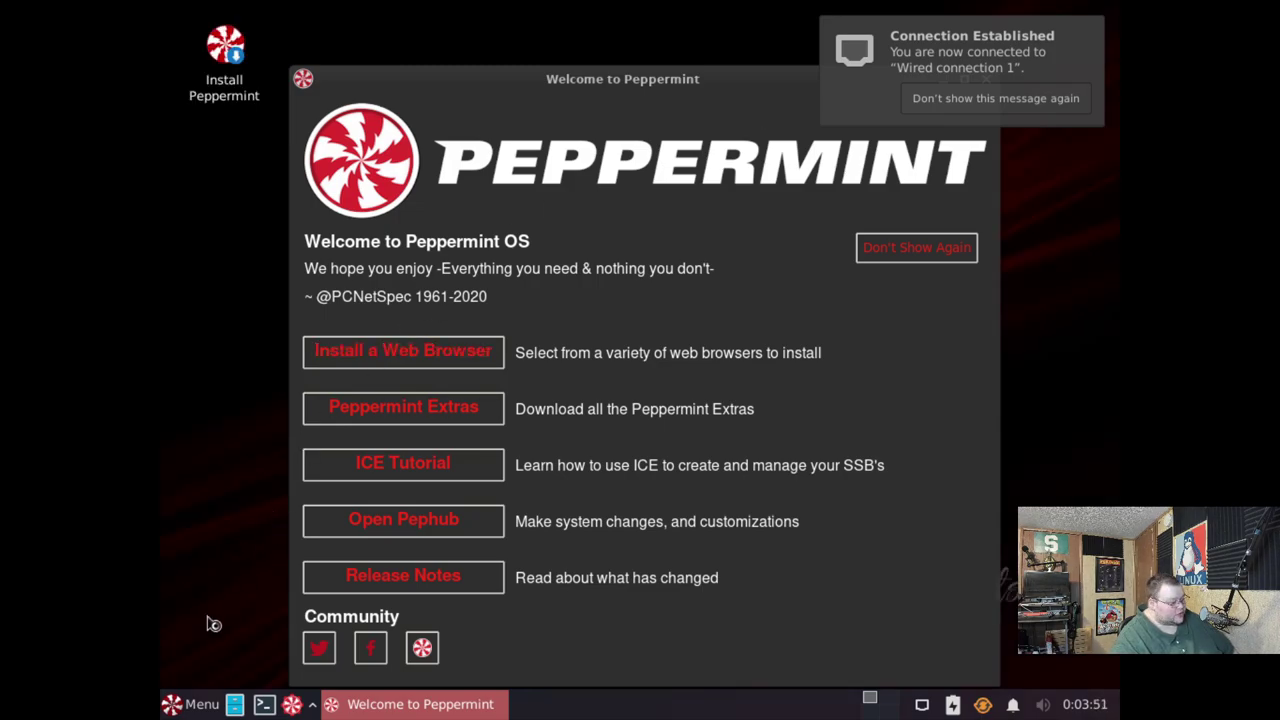
left_click(178, 705)
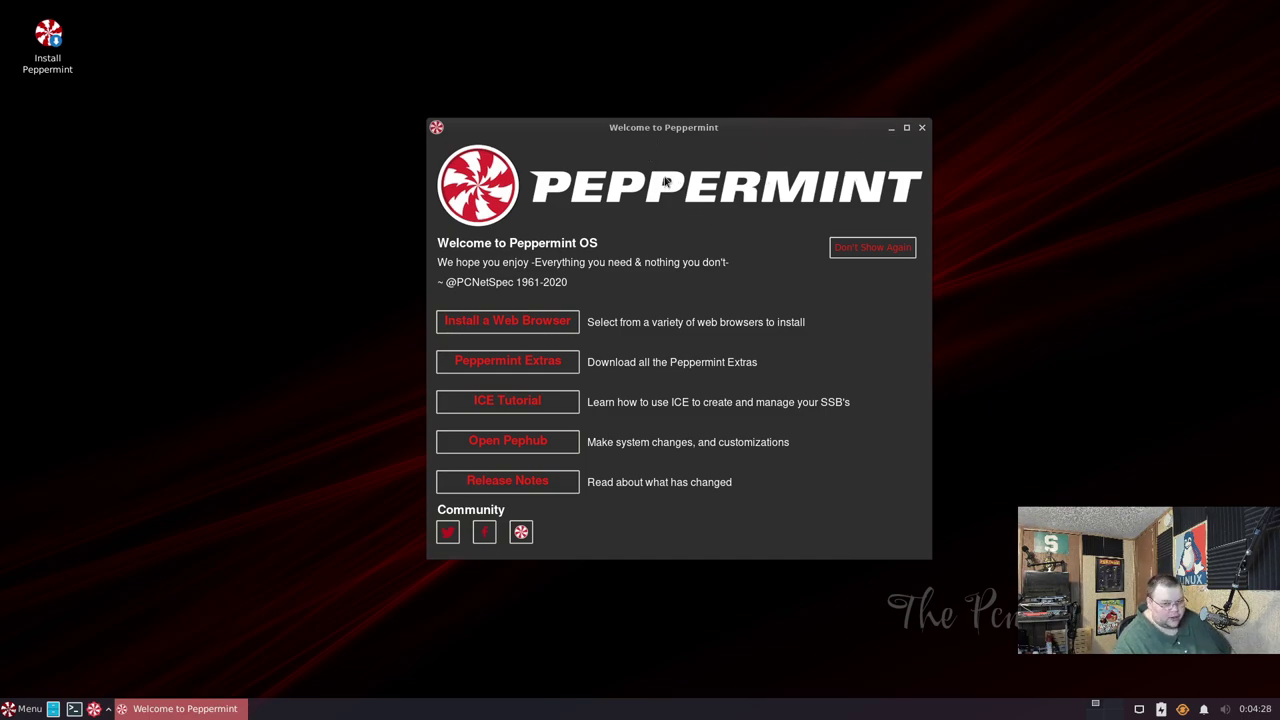
- Launch Install Peppermint, keep default language, Detroit time zone and keyboard, and choose Erase disk
left_click(50, 38)
double_click(50, 38)
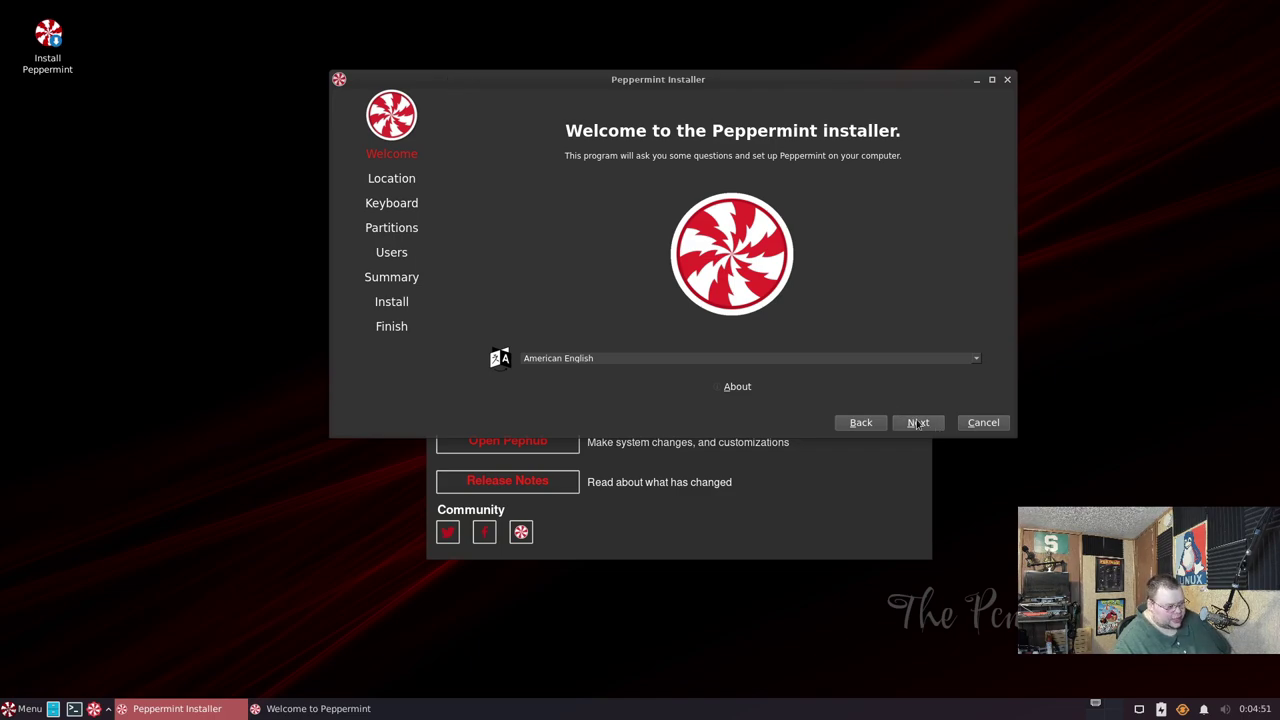
left_click(918, 422)
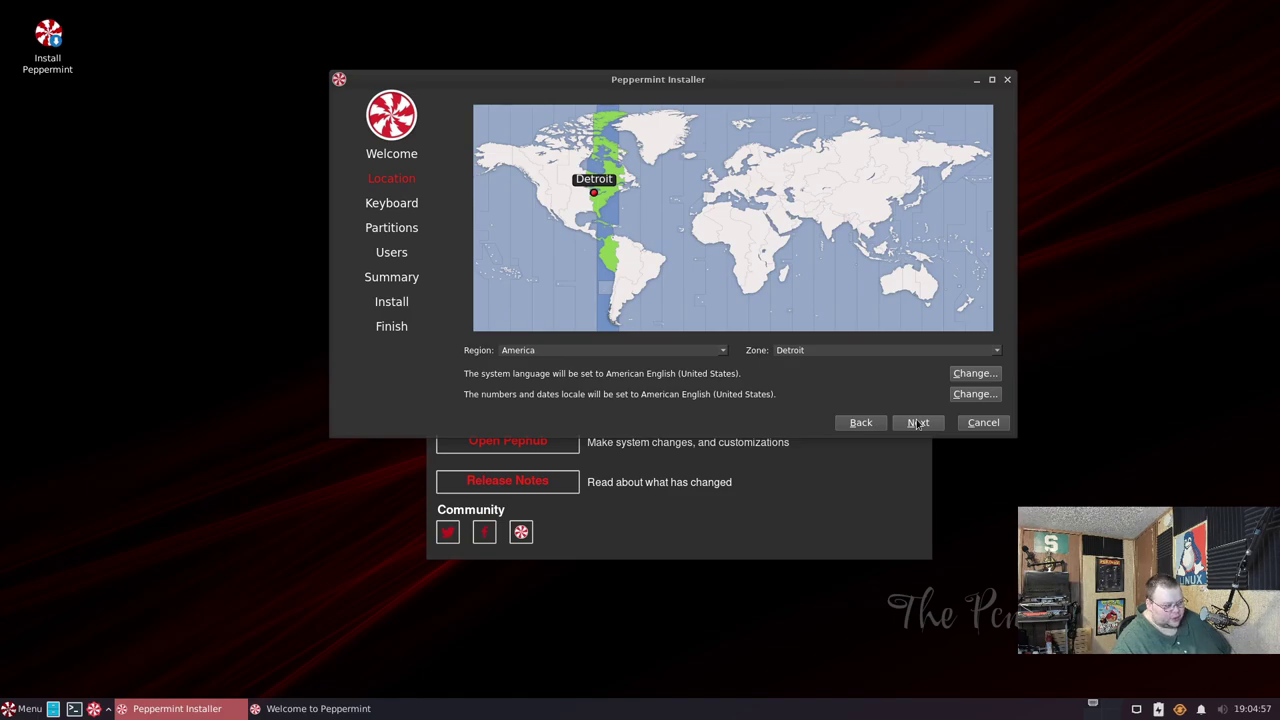
left_click(918, 422)
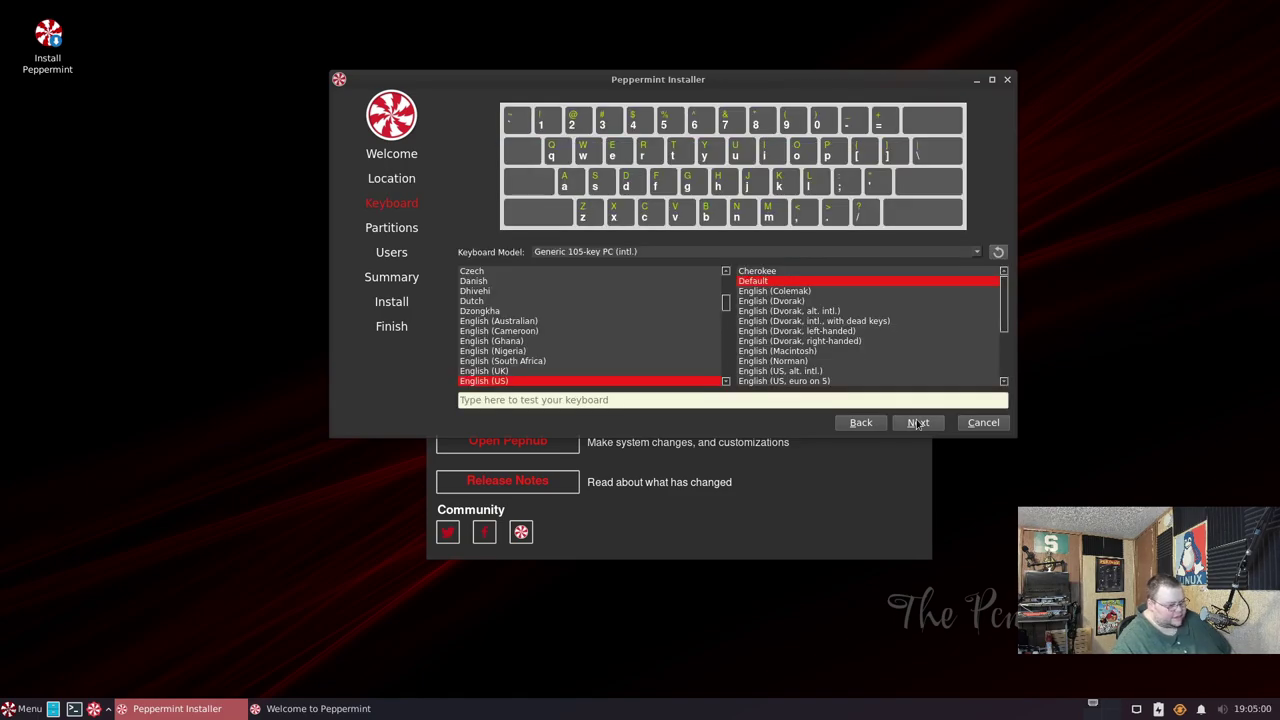
left_click(918, 422)
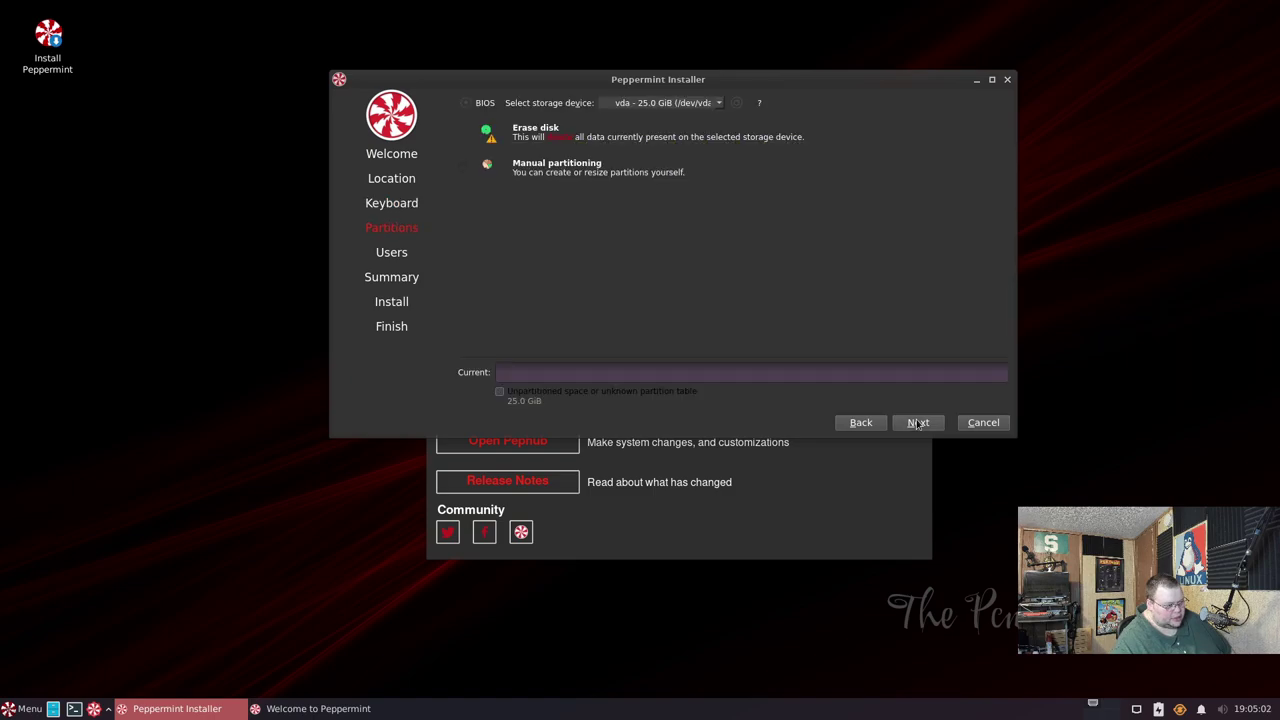
left_click(464, 133)
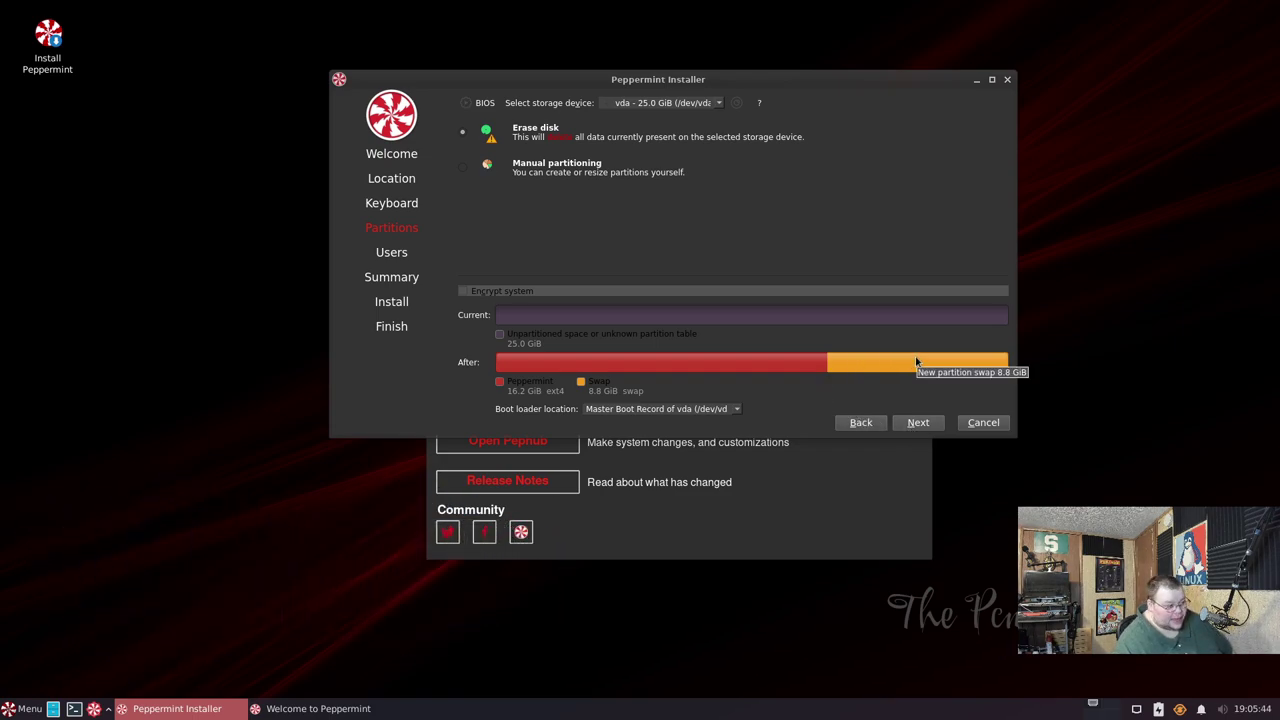
- Accept the partitioning and enter the user's full name and computer name peppermintosvm
left_click(918, 423)
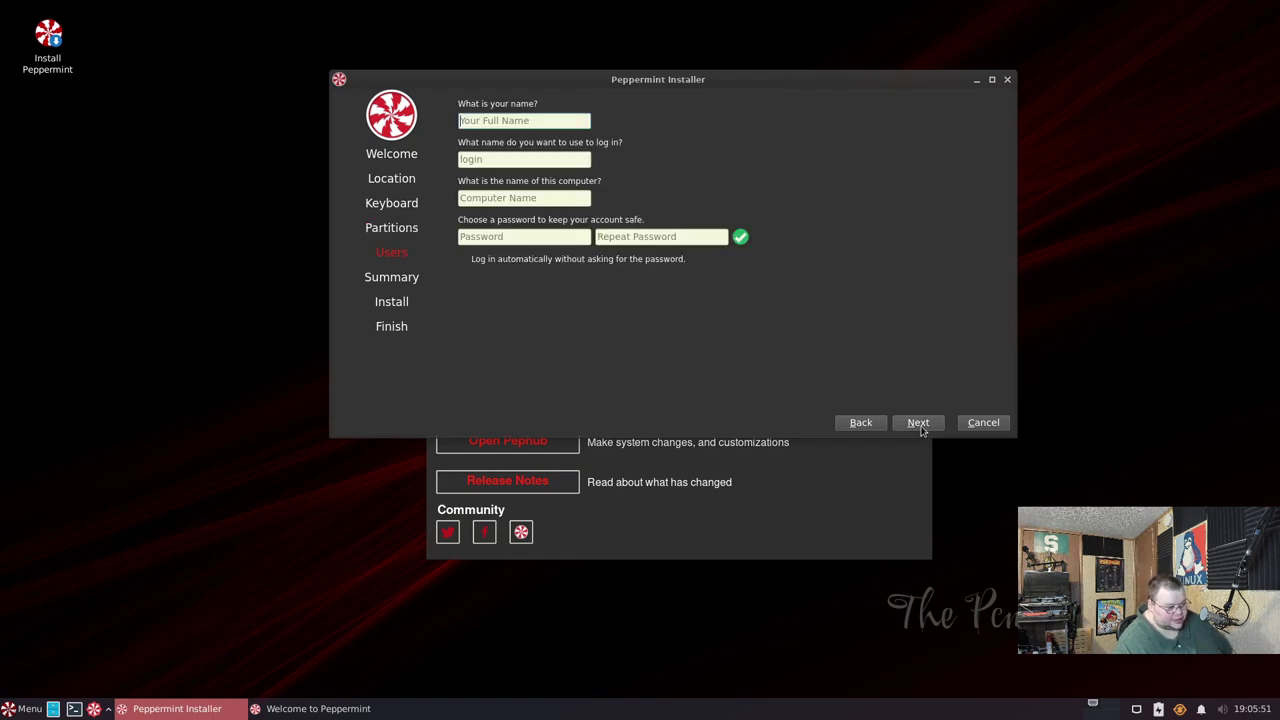
left_click(478, 122)
type("Matt")
key("Tab")
key("Tab")
type("peppermintosvm")
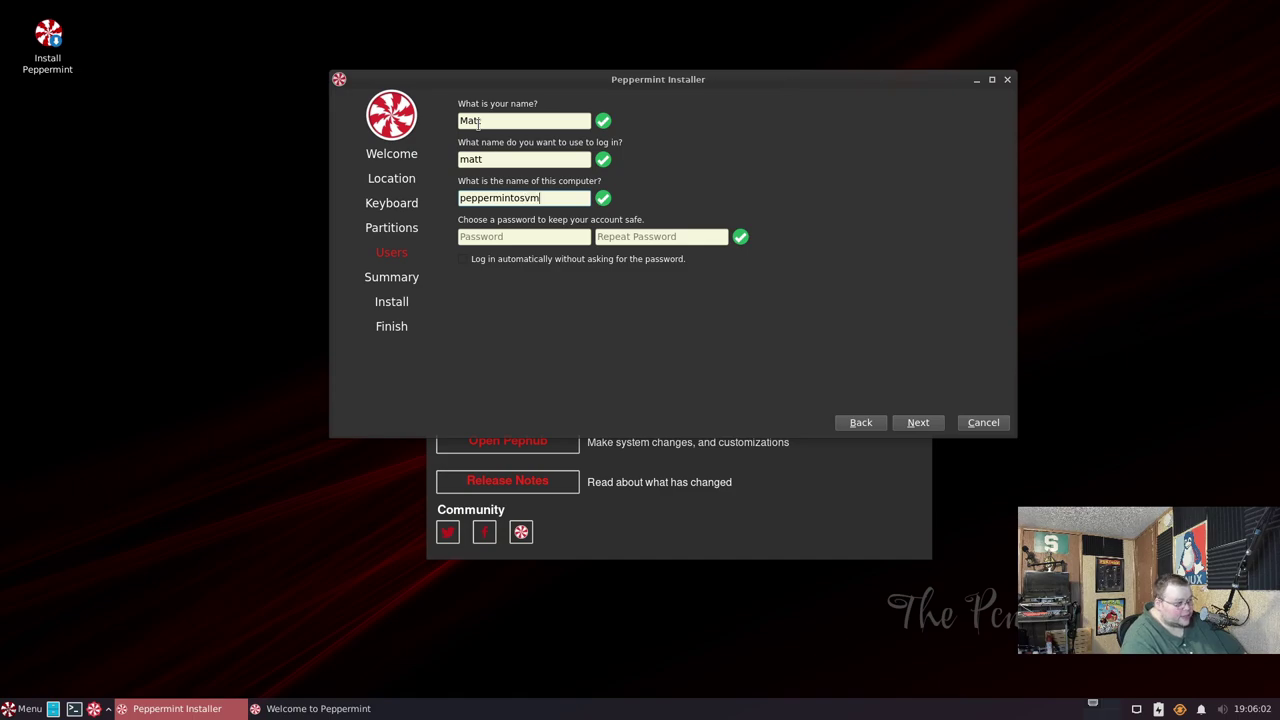
key("Tab")
- Set and confirm the account password, review the summary and start the installation
type("p")
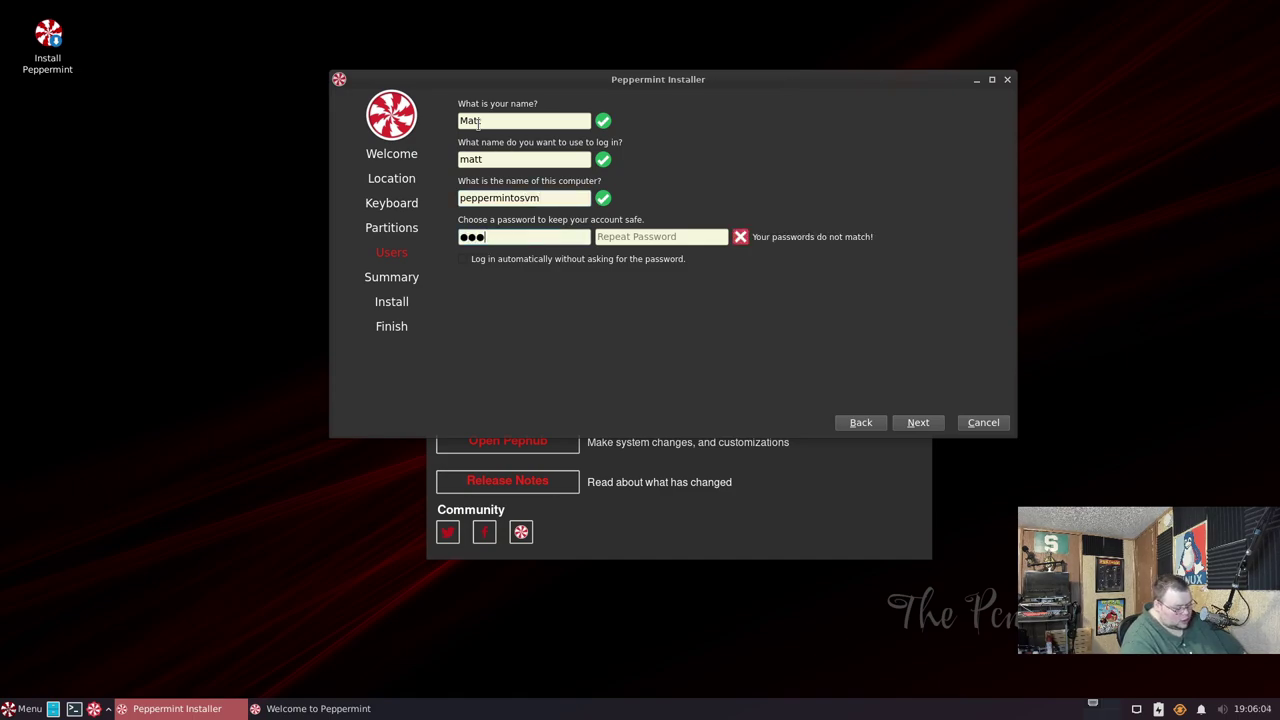
key("Tab")
type("pep")
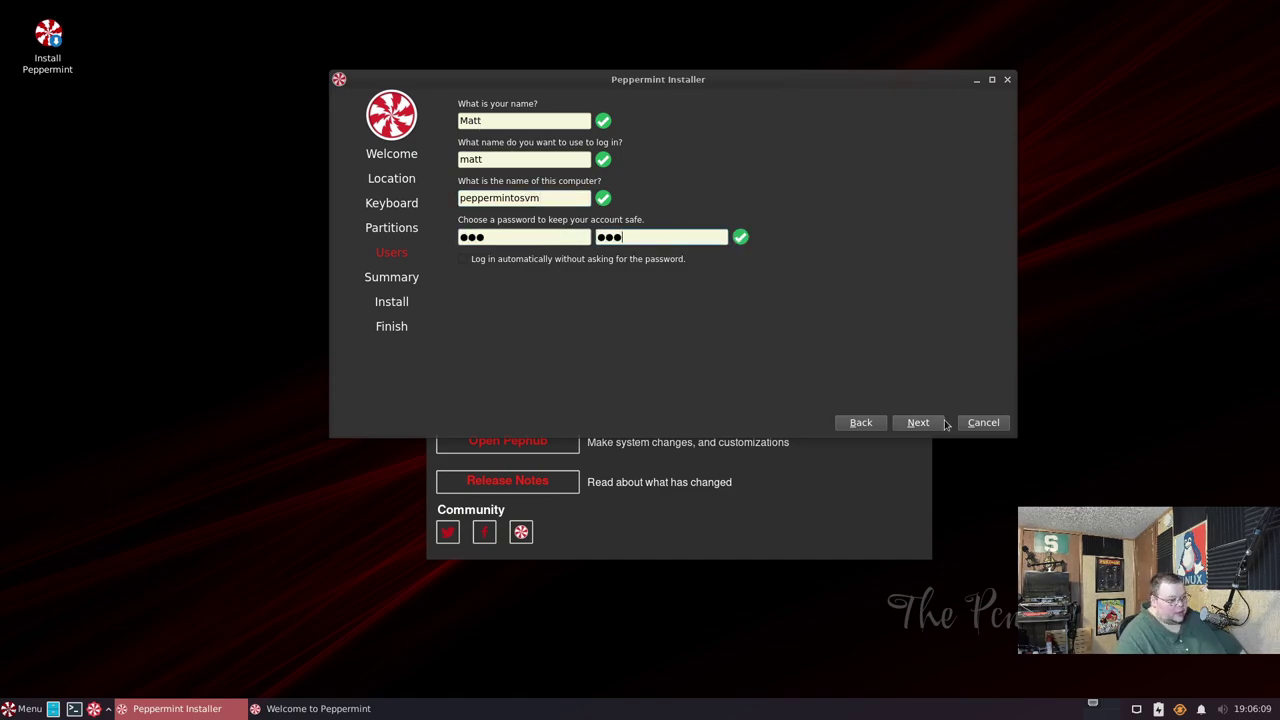
left_click(941, 424)
left_click(918, 466)
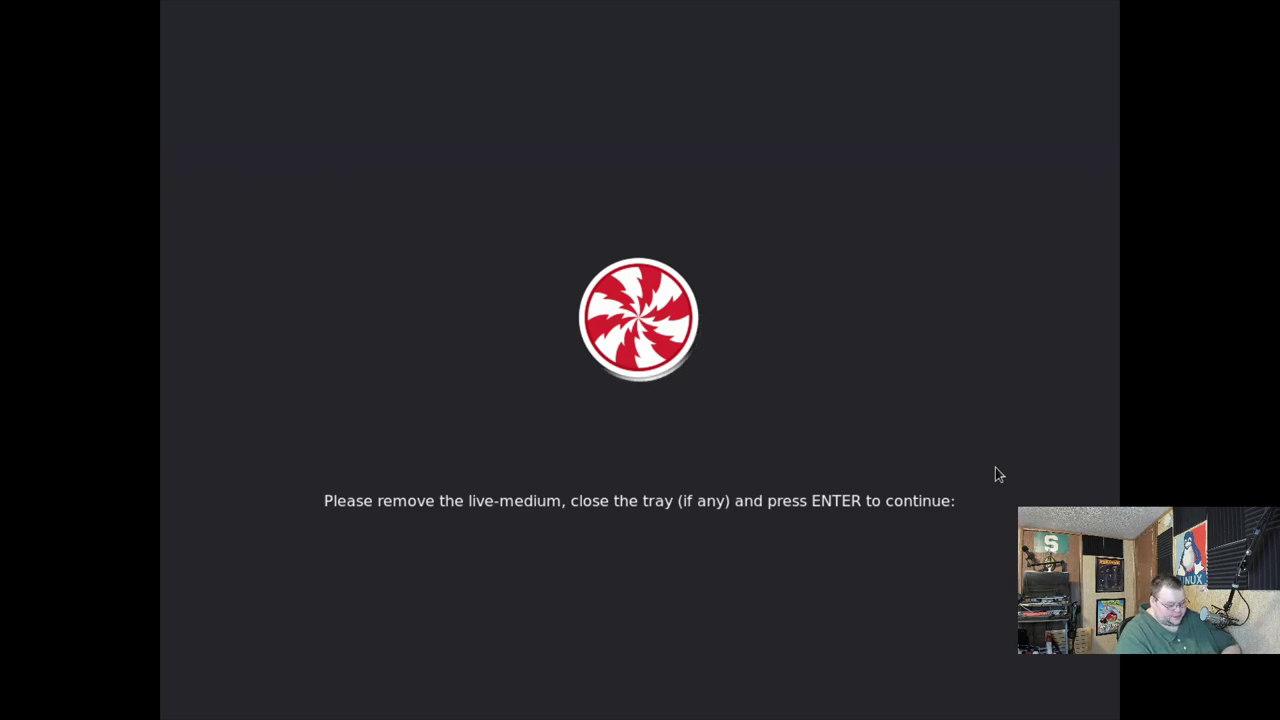
- Reboot past the live-medium prompt and GRUB into installed Peppermint and log in with the password
key("Return")
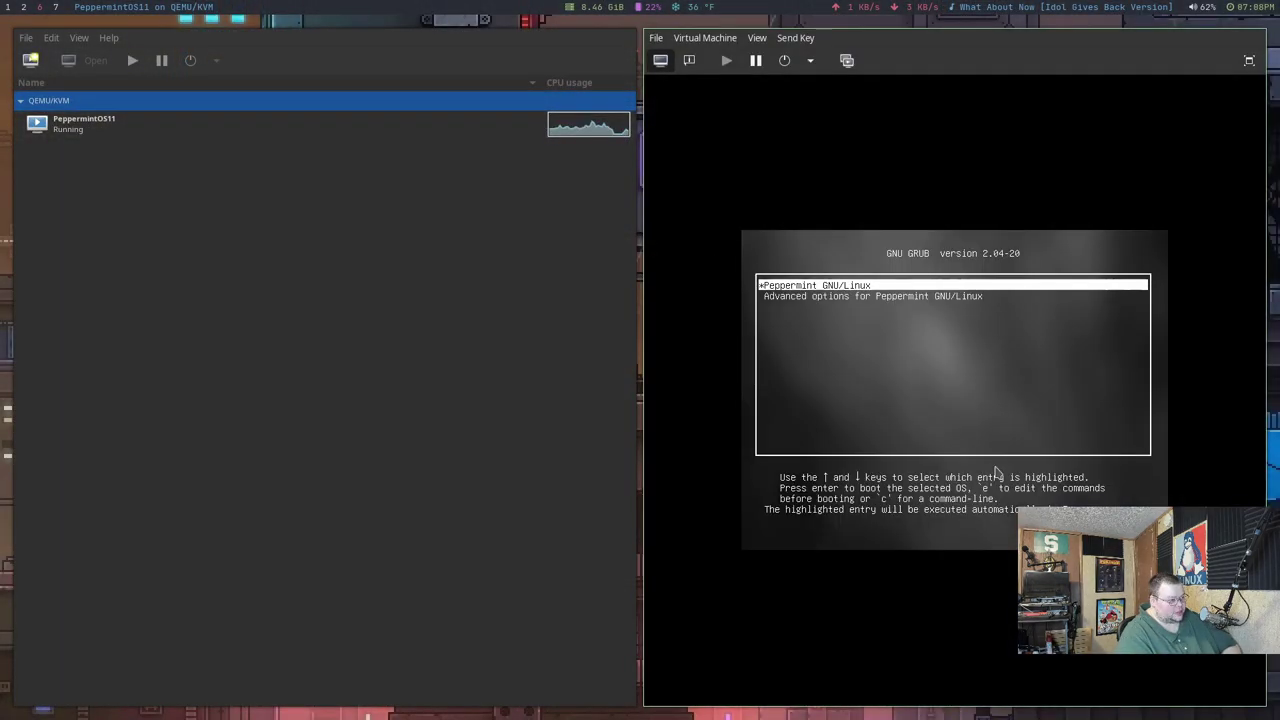
key("Return")
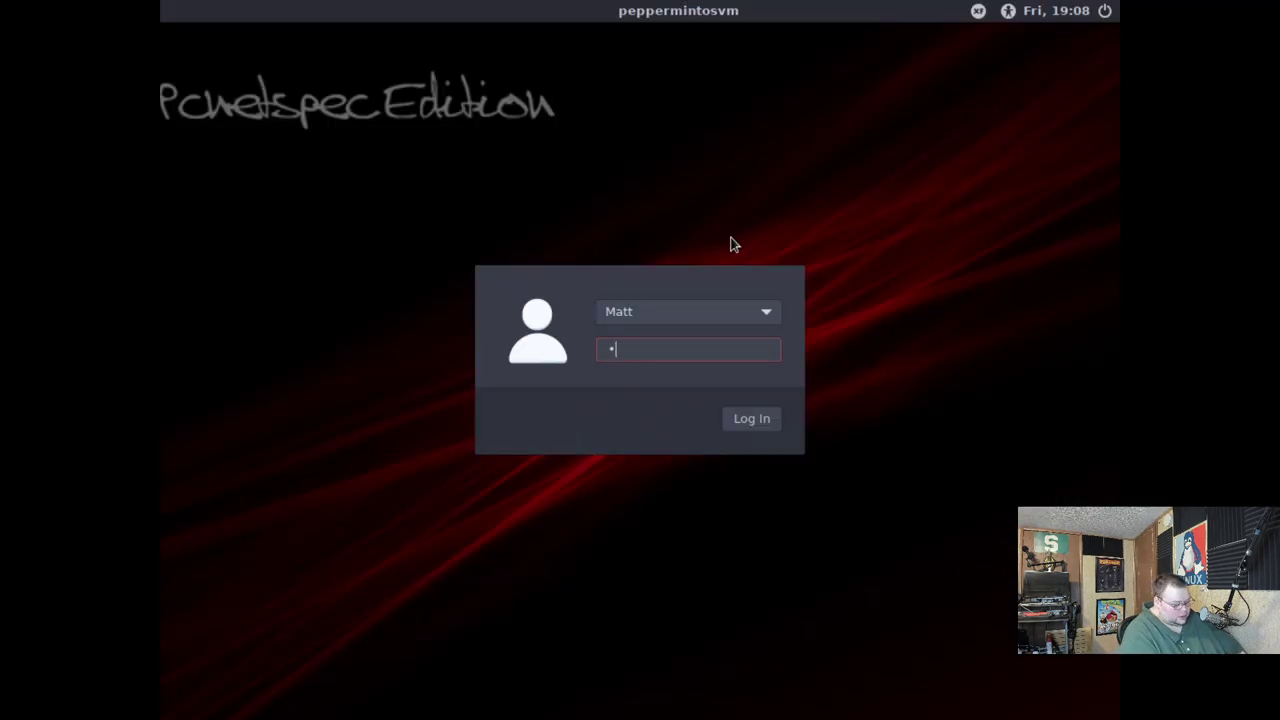
type("••")
key("Return")
- Open the application menu, then centre the Welcome to Peppermint window on the desktop
left_click(186, 706)
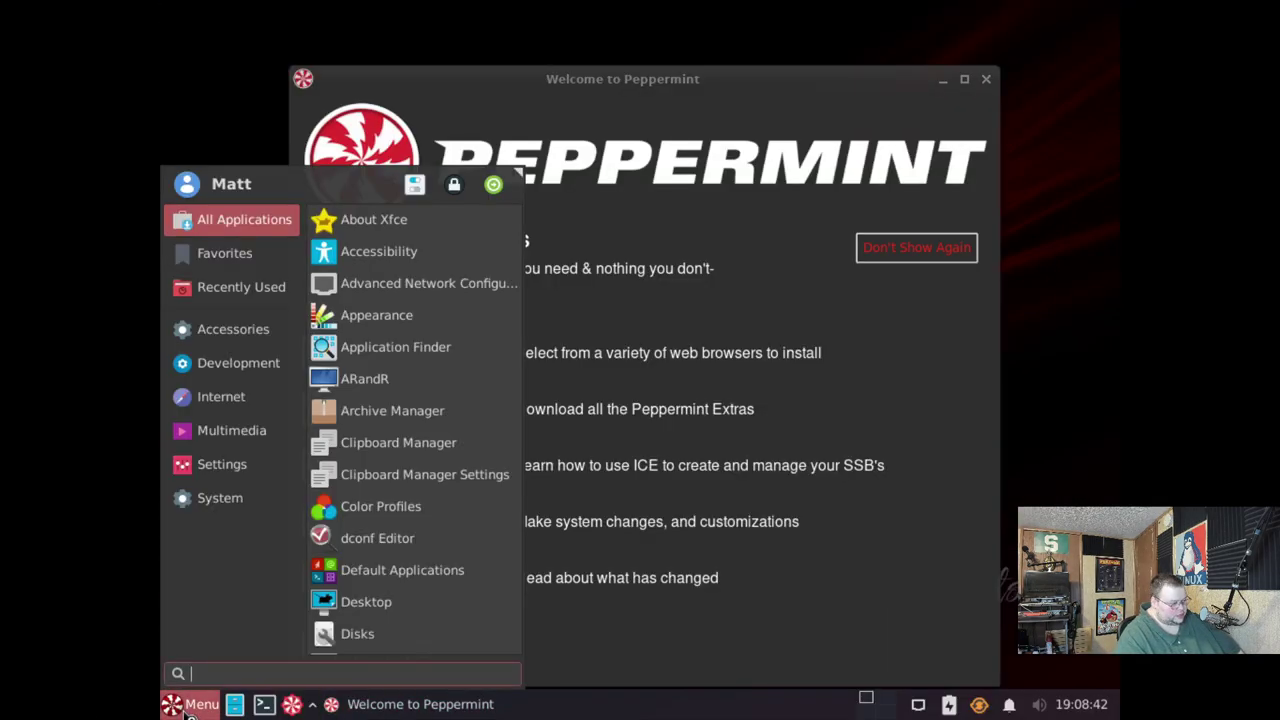
type("d")
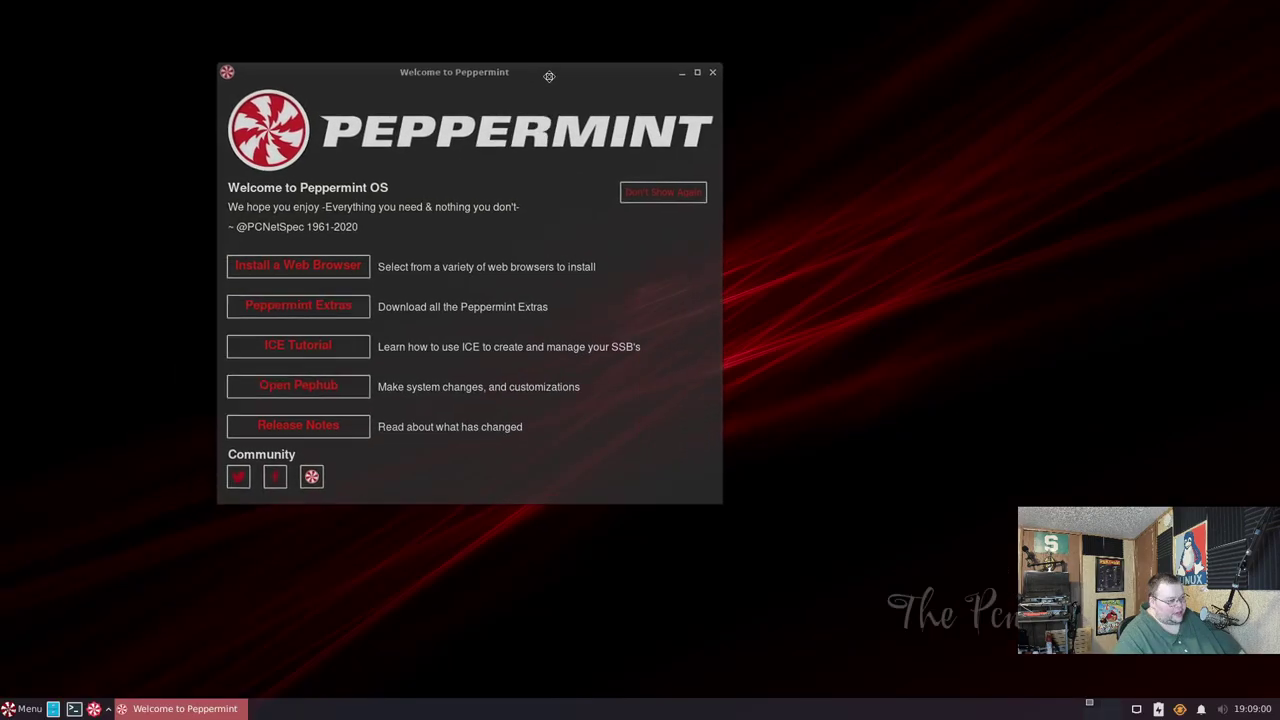
left_click_drag(547, 80, 708, 107)
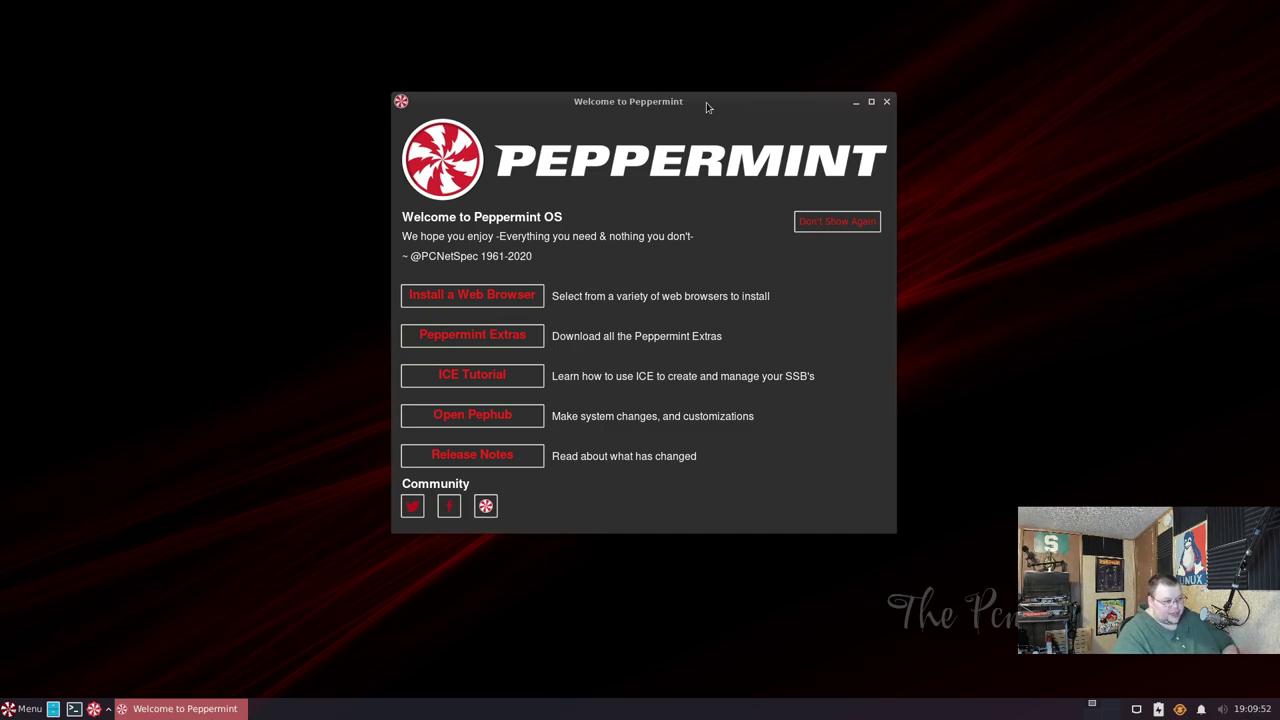
- Open Release Notes beside the Welcome window moved far left, and scroll to Additional Changes
left_click(499, 455)
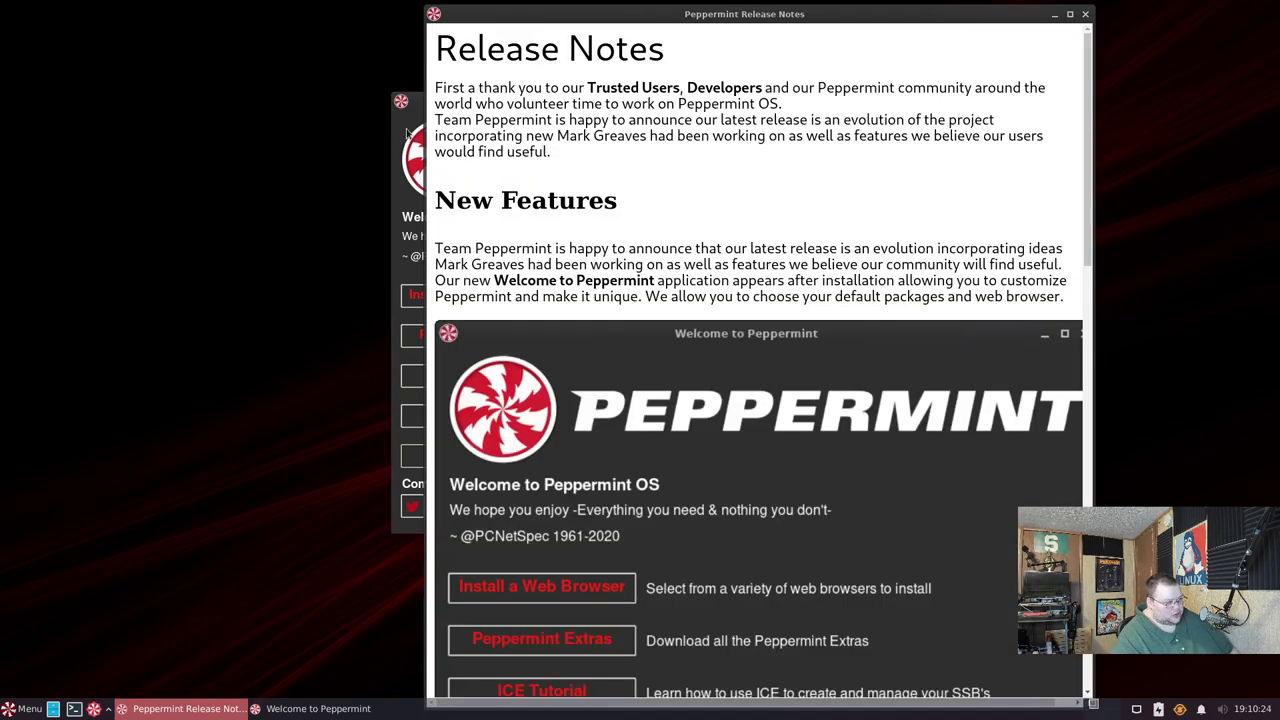
left_click(405, 101)
left_click_drag(405, 101, 8, 131)
left_click(813, 288)
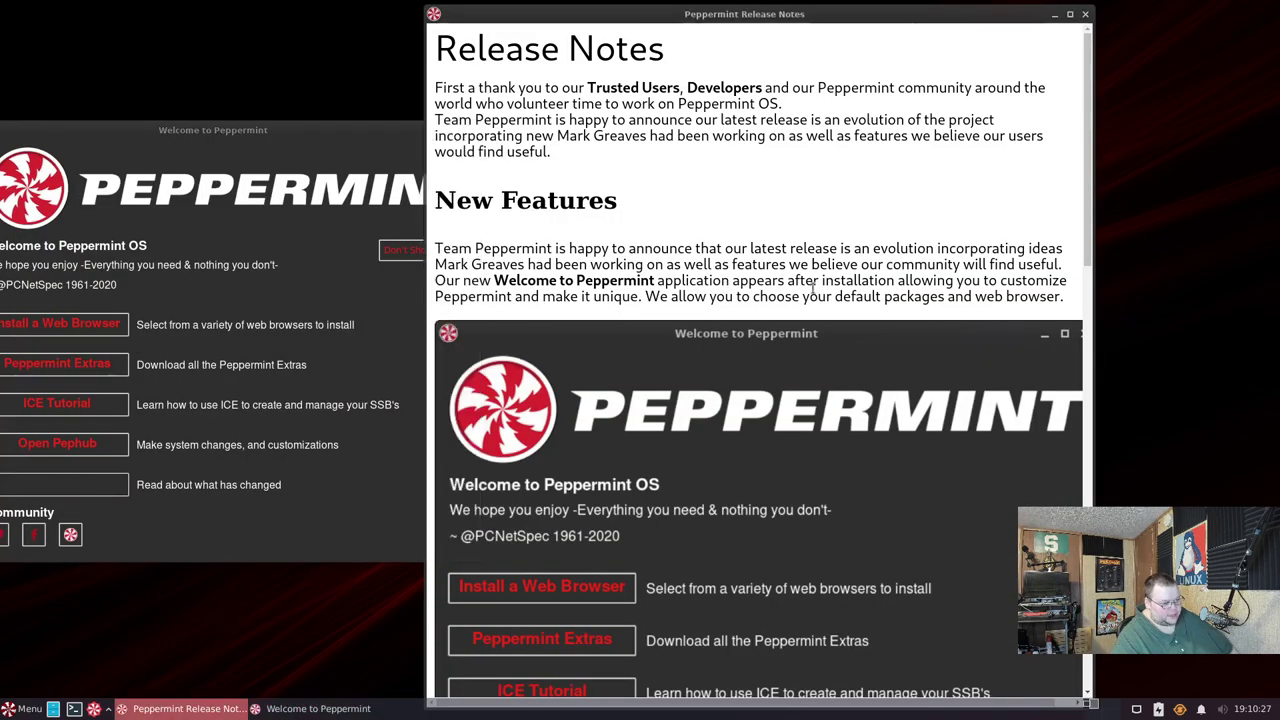
scroll(700, 299, "down", 5)
scroll(700, 304, "down", 1)
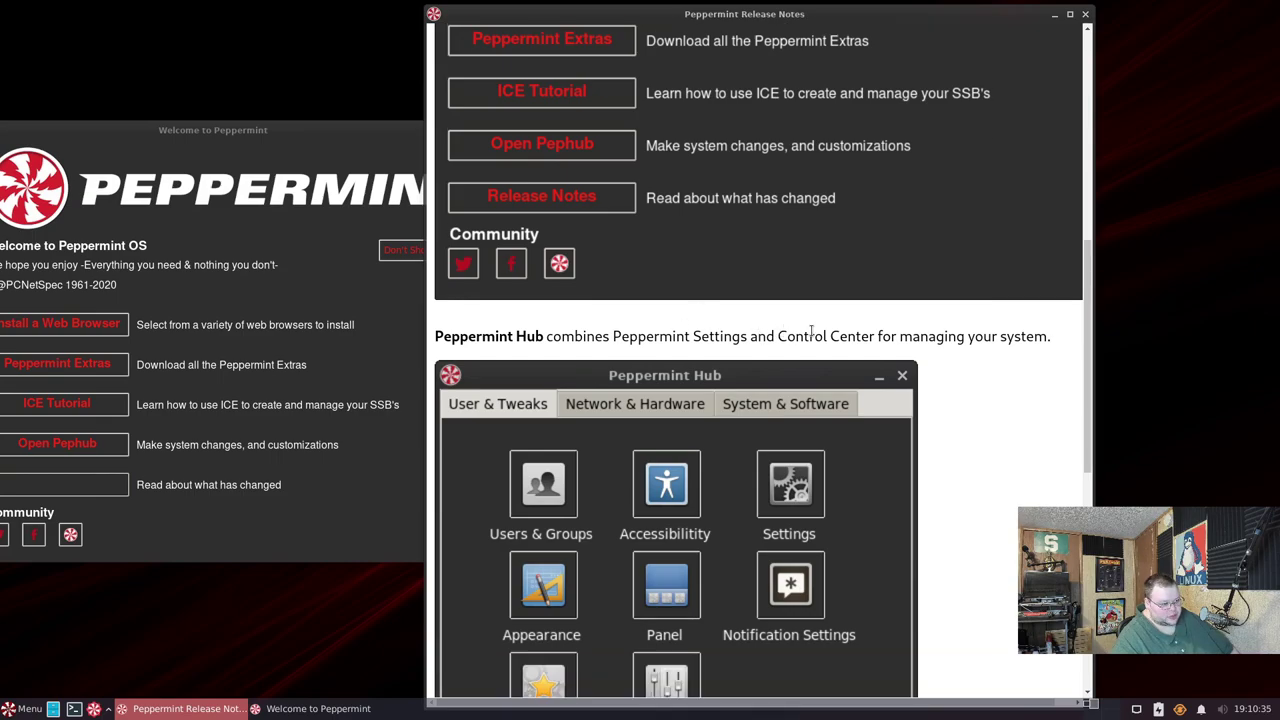
scroll(863, 330, "down", 5)
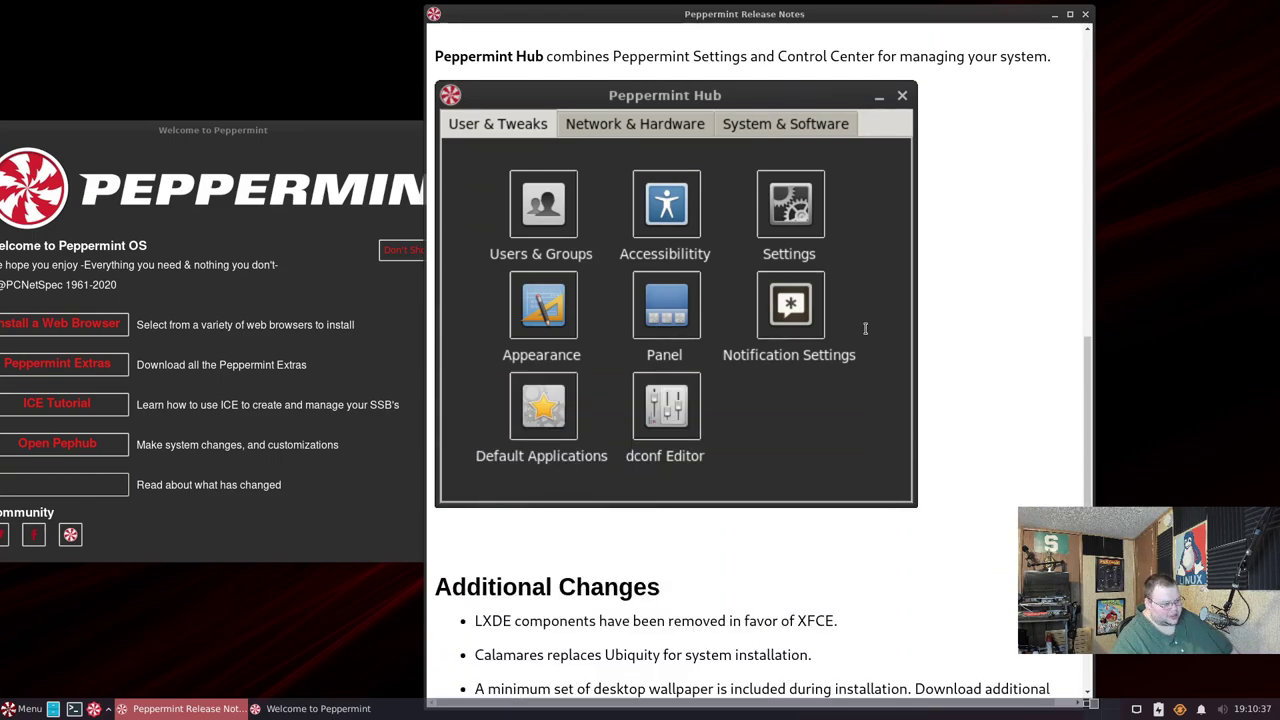
scroll(865, 328, "down", 6)
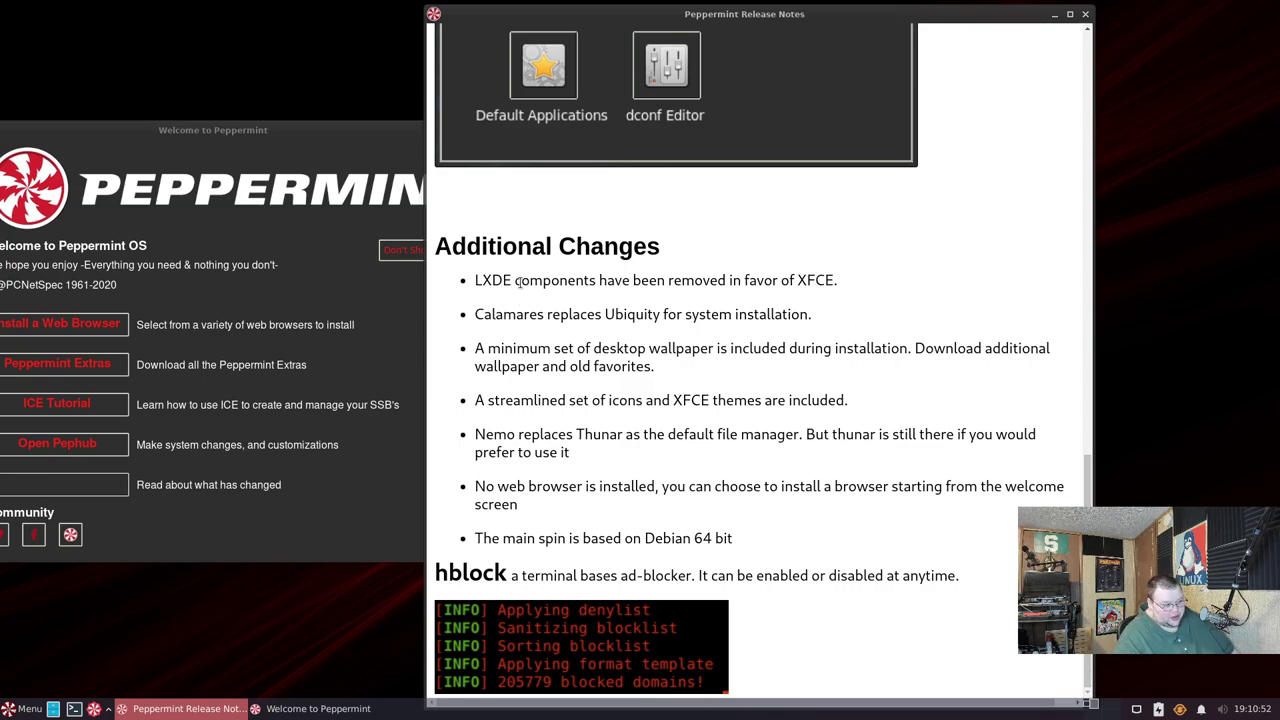
- Select part of the word XFCE in the changes list, then move the Welcome window right
left_click_drag(805, 281, 825, 282)
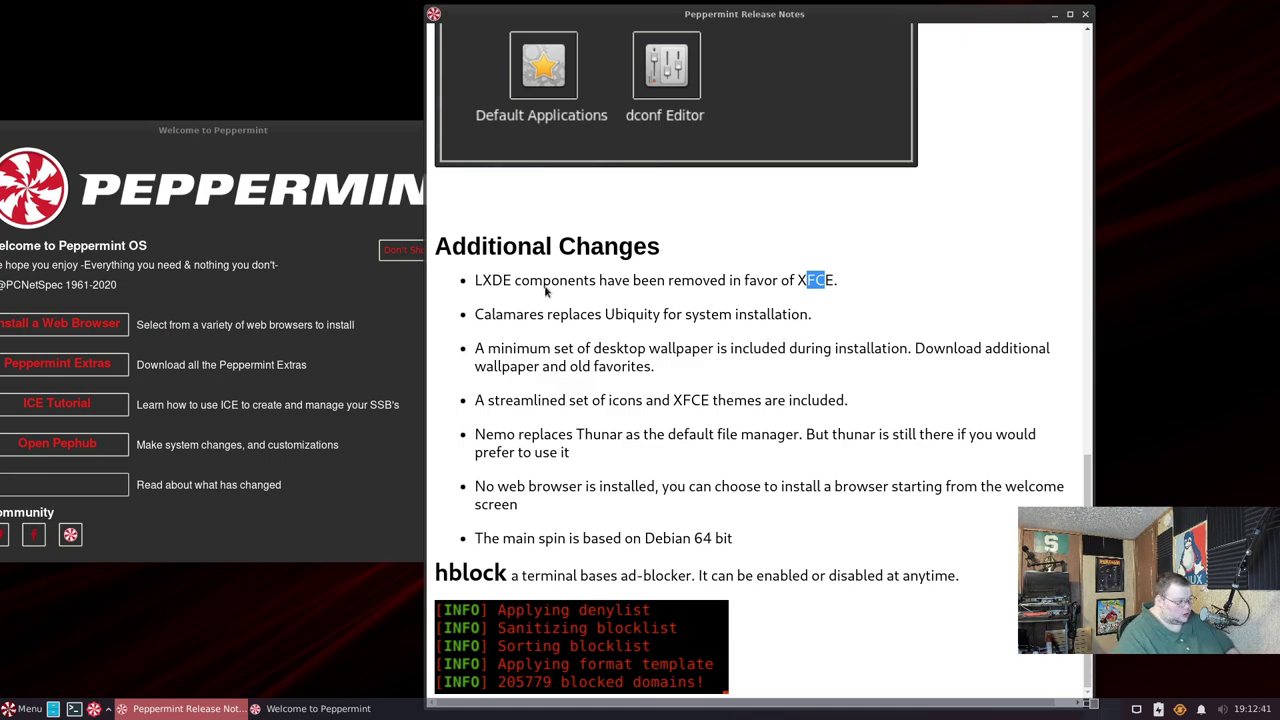
left_click_drag(305, 130, 452, 135)
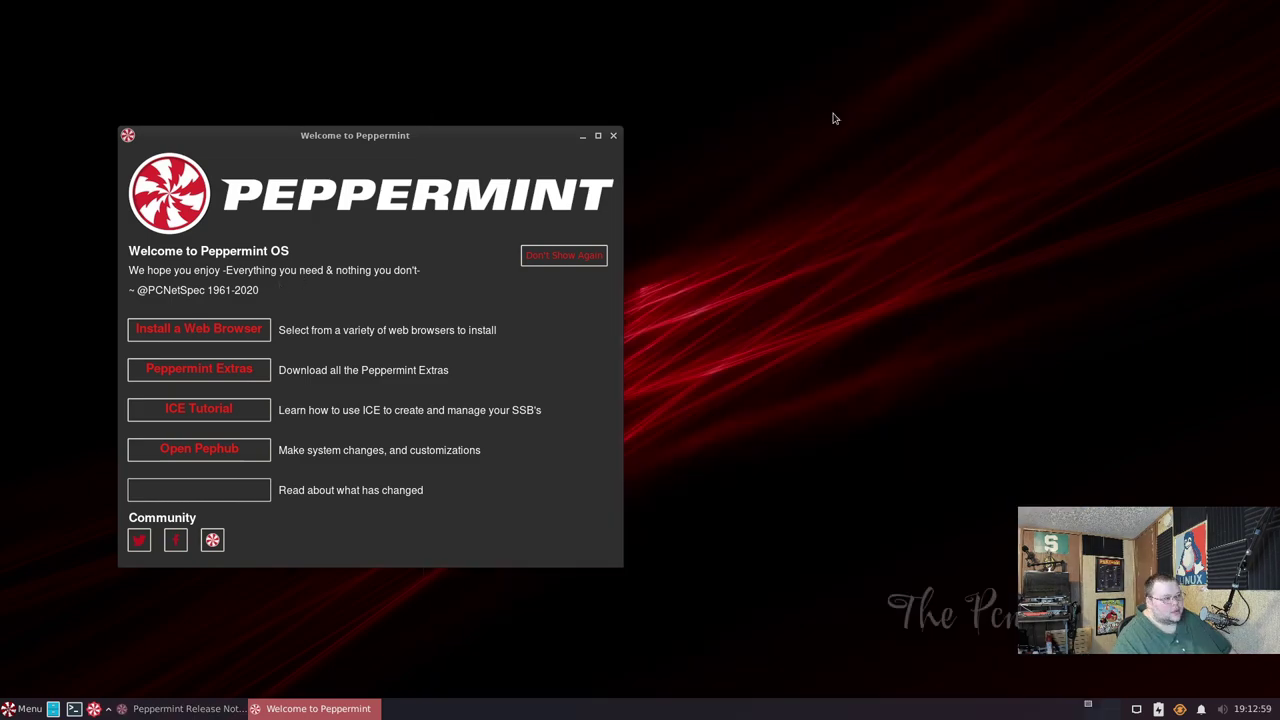
- Centre the Welcome to Peppermint window, trying Install a Web Browser along the way
left_click_drag(503, 134, 869, 154)
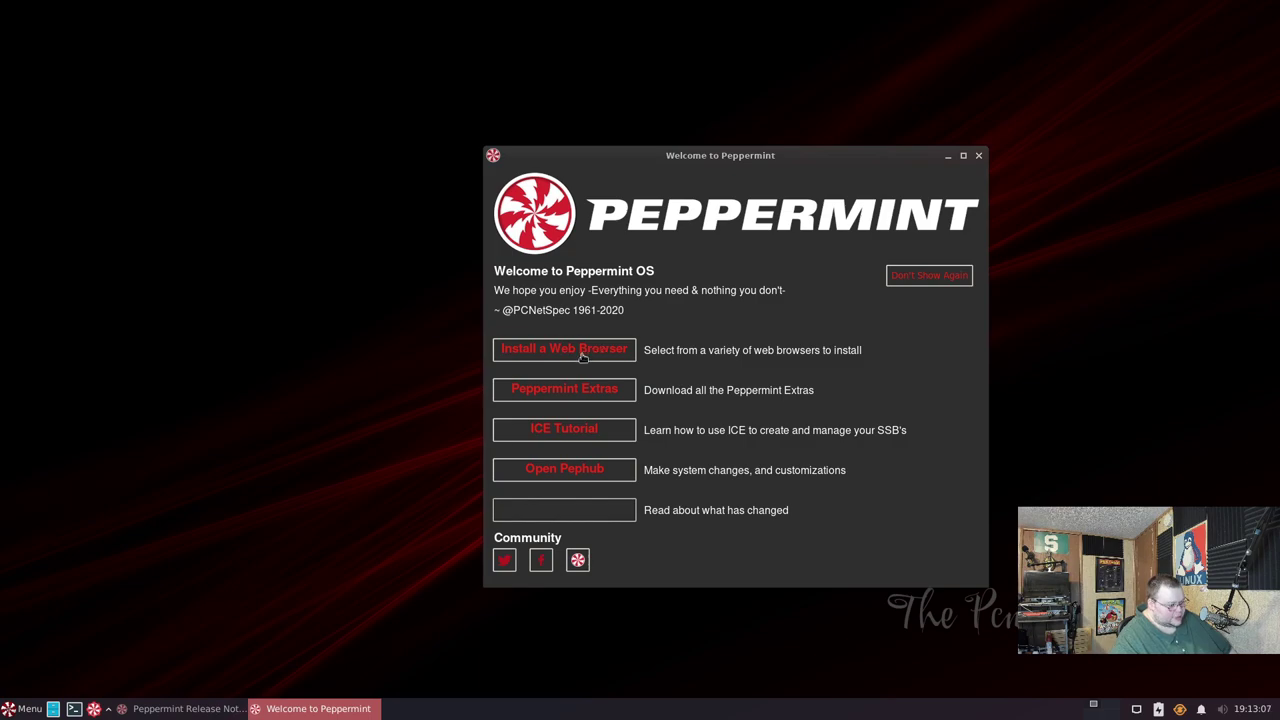
left_click(582, 352)
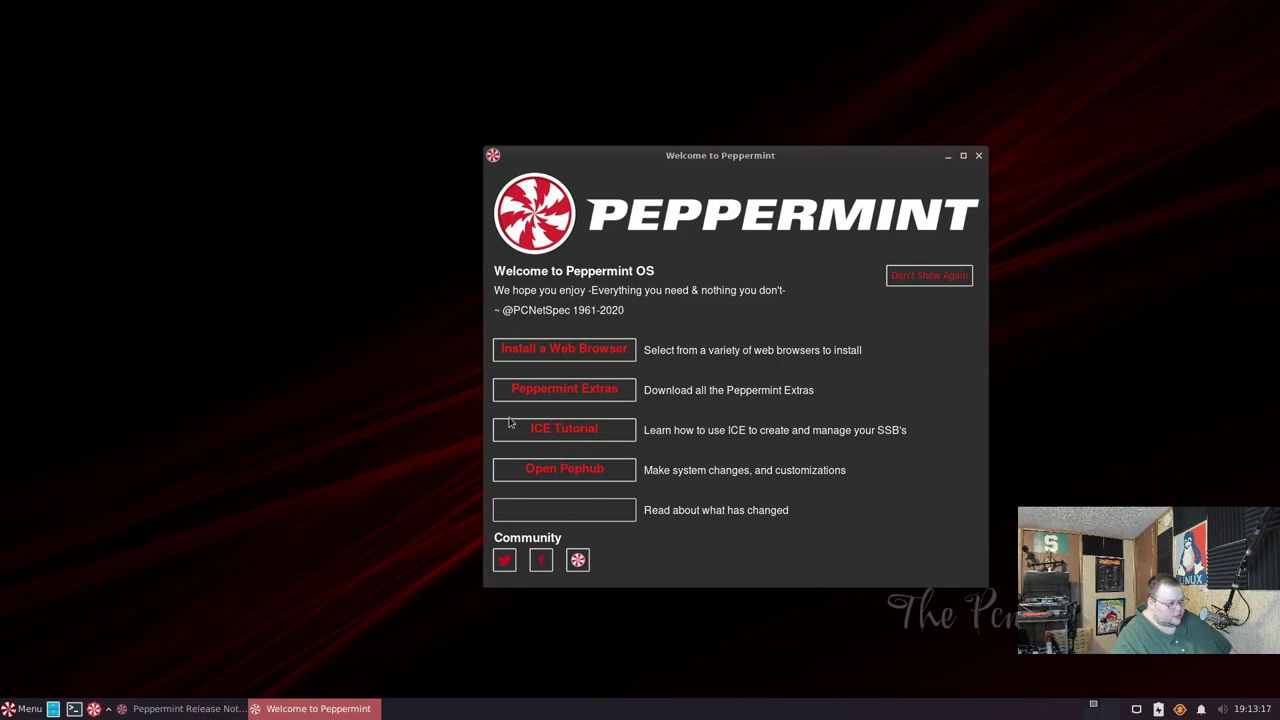
left_click_drag(846, 157, 819, 141)
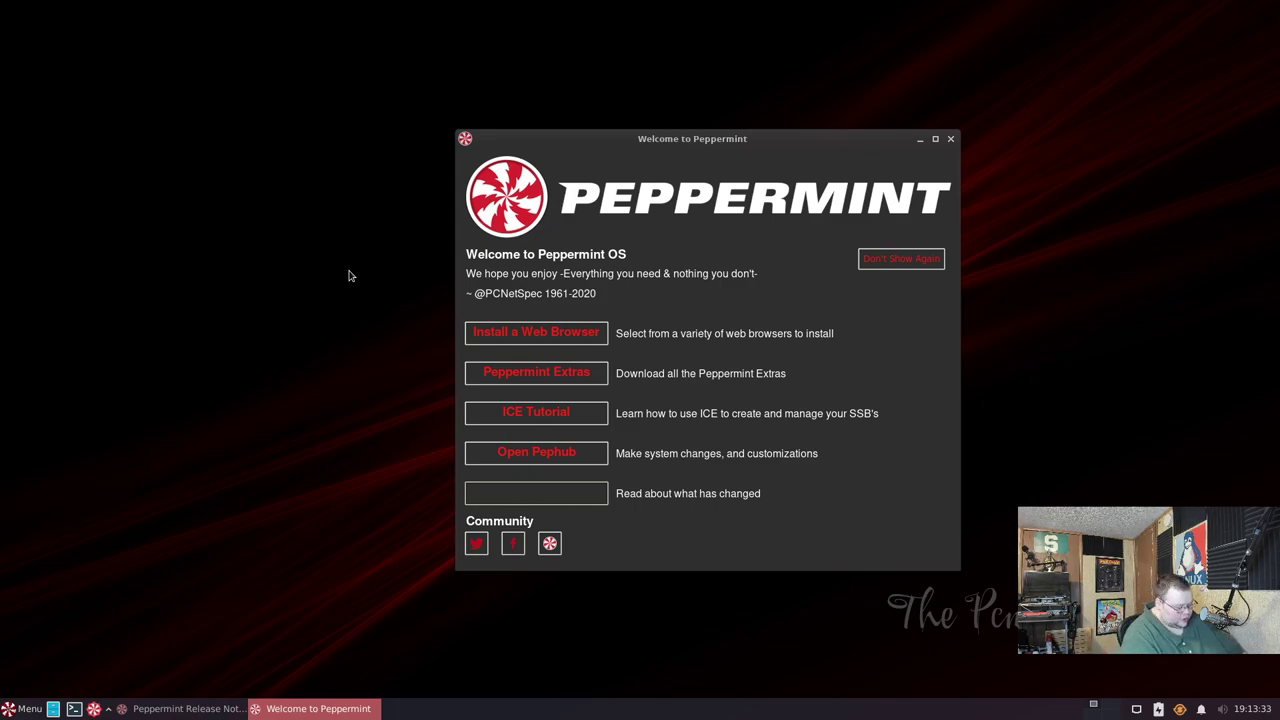
- Open a terminal and run htop, confirming it is not installed
key("ctrl+alt+t")
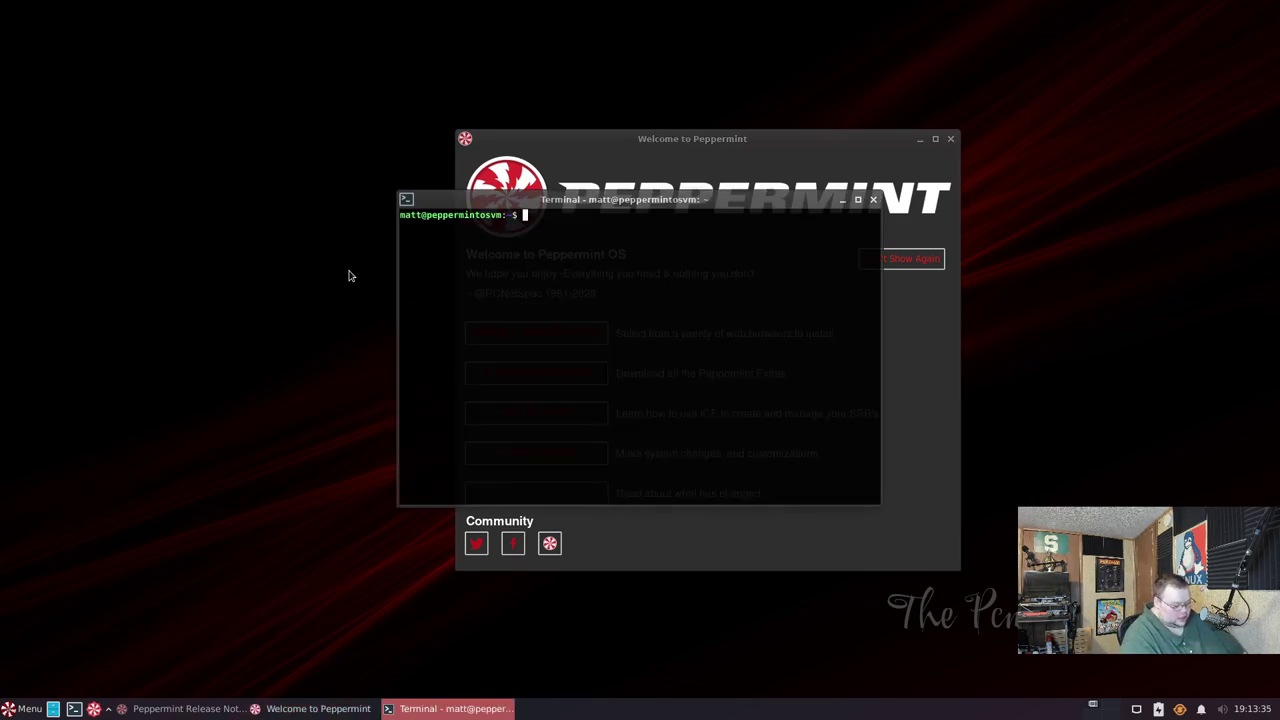
type("htop")
key("Return")
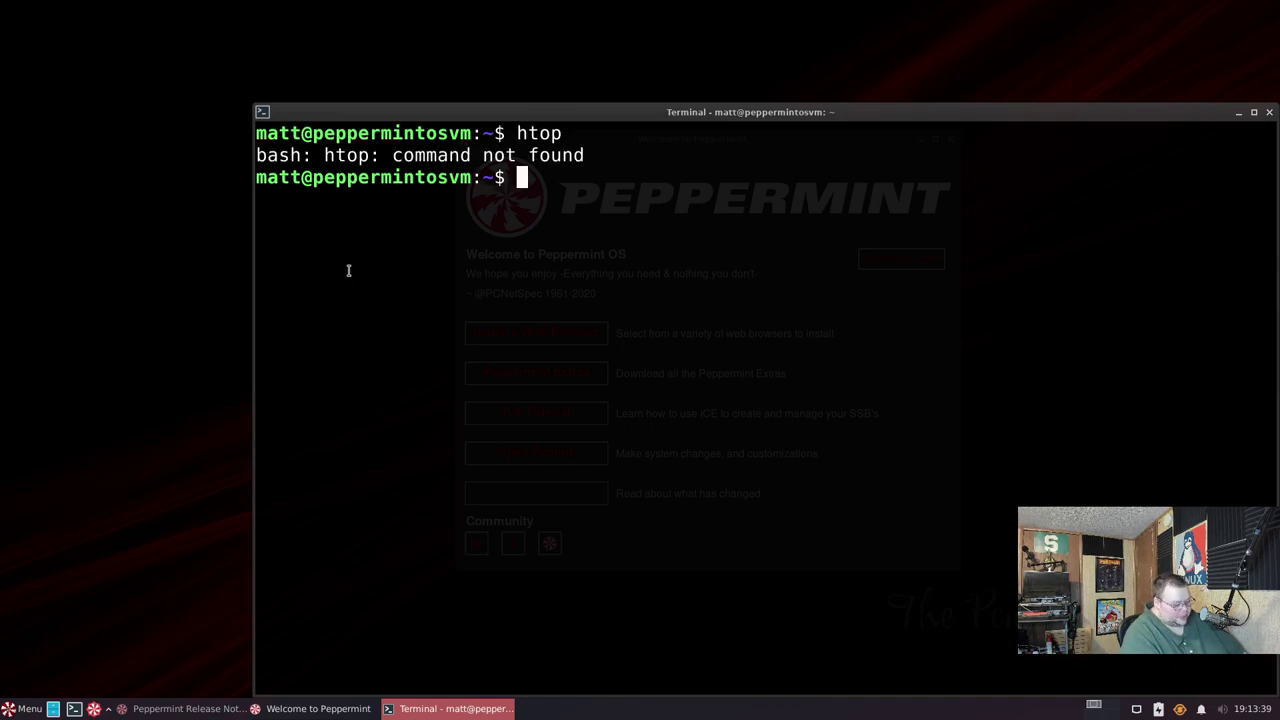
type("sudo apt install")
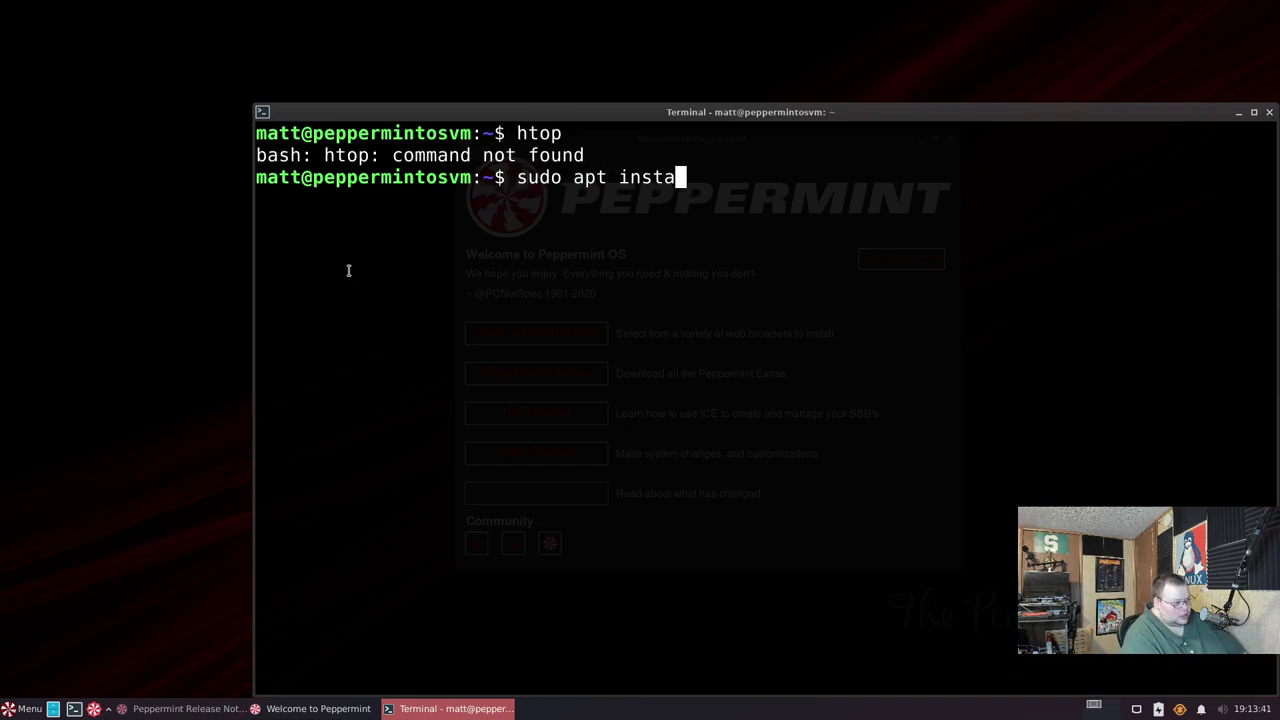
key("BackSpace")
key("BackSpace")
key("BackSpace")
key("BackSpace")
key("BackSpace")
key("BackSpace")
key("BackSpace")
key("BackSpace")
key("BackSpace")
key("BackSpace")
key("BackSpace")
key("BackSpace")
key("BackSpace")
key("BackSpace")
key("BackSpace")
key("BackSpace")
key("BackSpace")
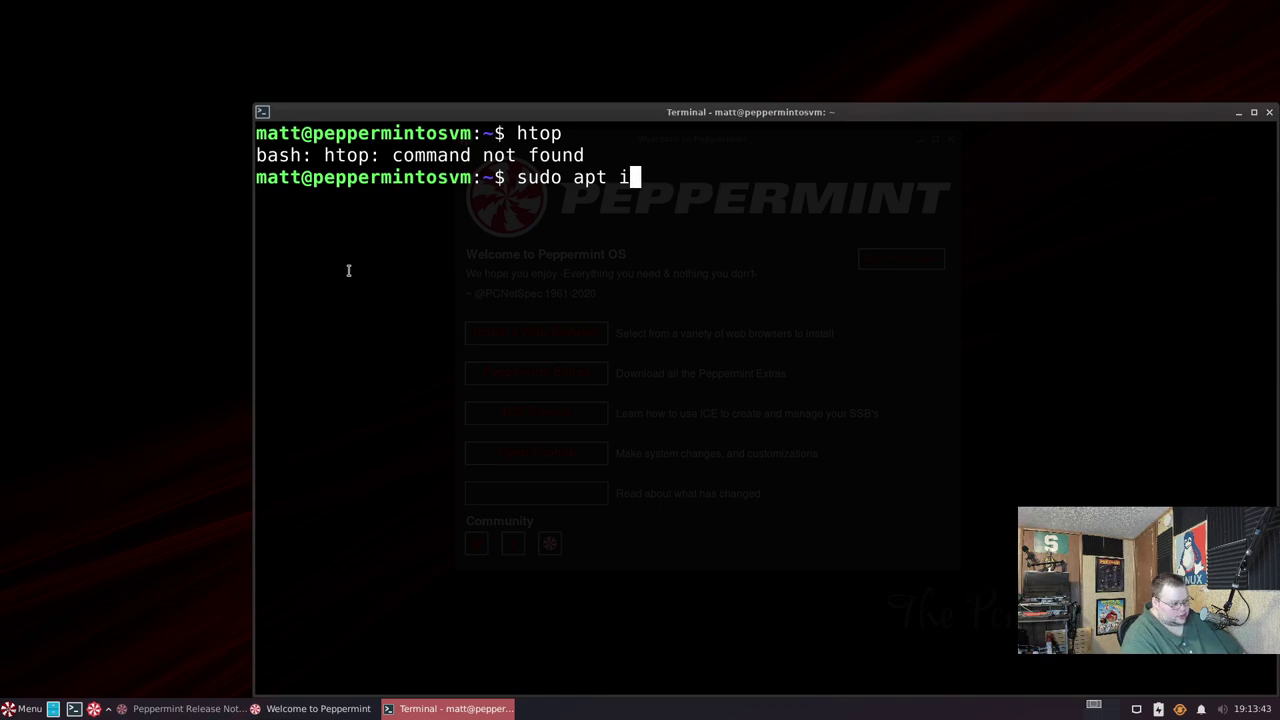
- Run xkill twice to force-close the Welcome to Peppermint window, then centre the terminal
type("xkill")
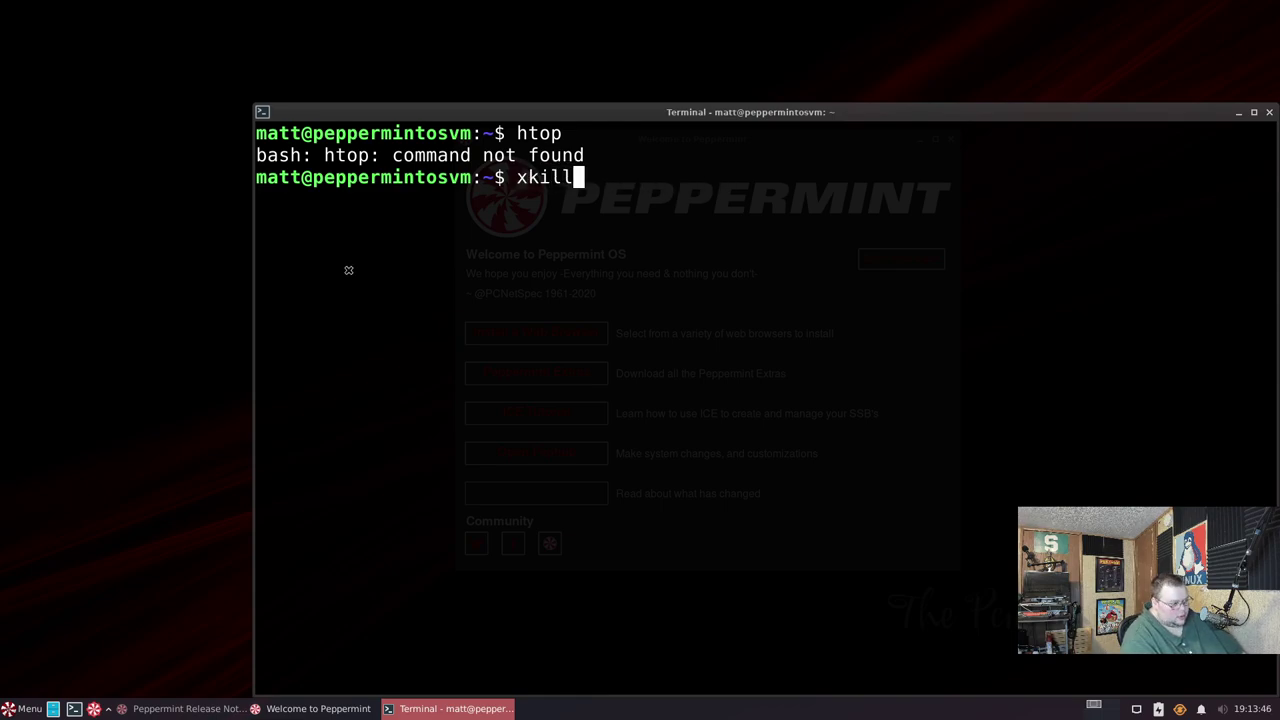
key("Return")
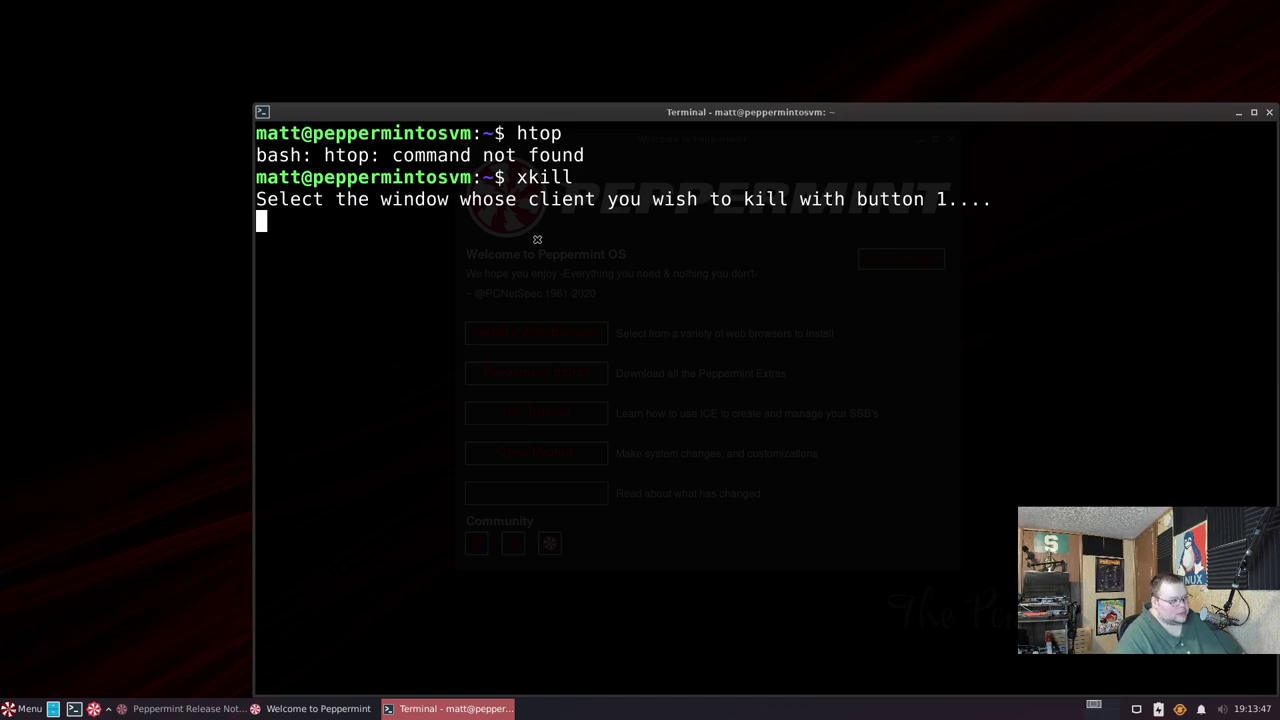
key("Escape")
key("Escape")
left_click(697, 43)
key("Up")
key("Return")
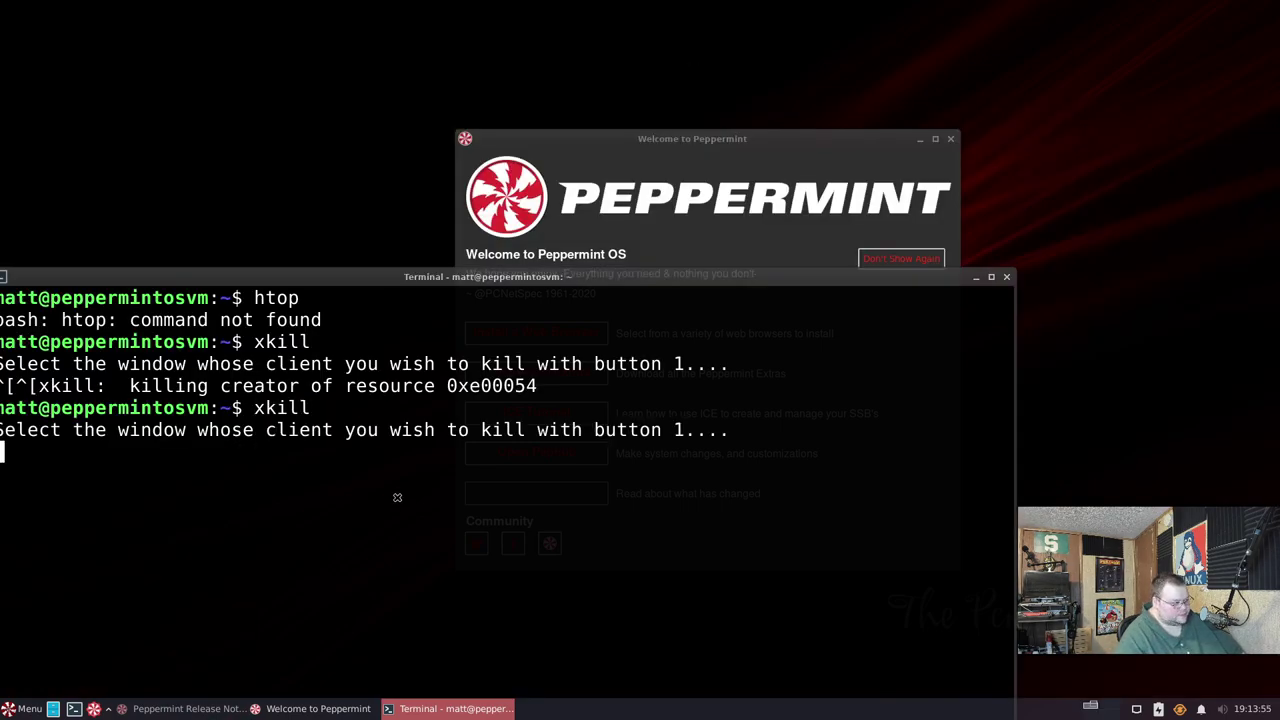
left_click(675, 197)
left_click_drag(537, 285, 710, 91)
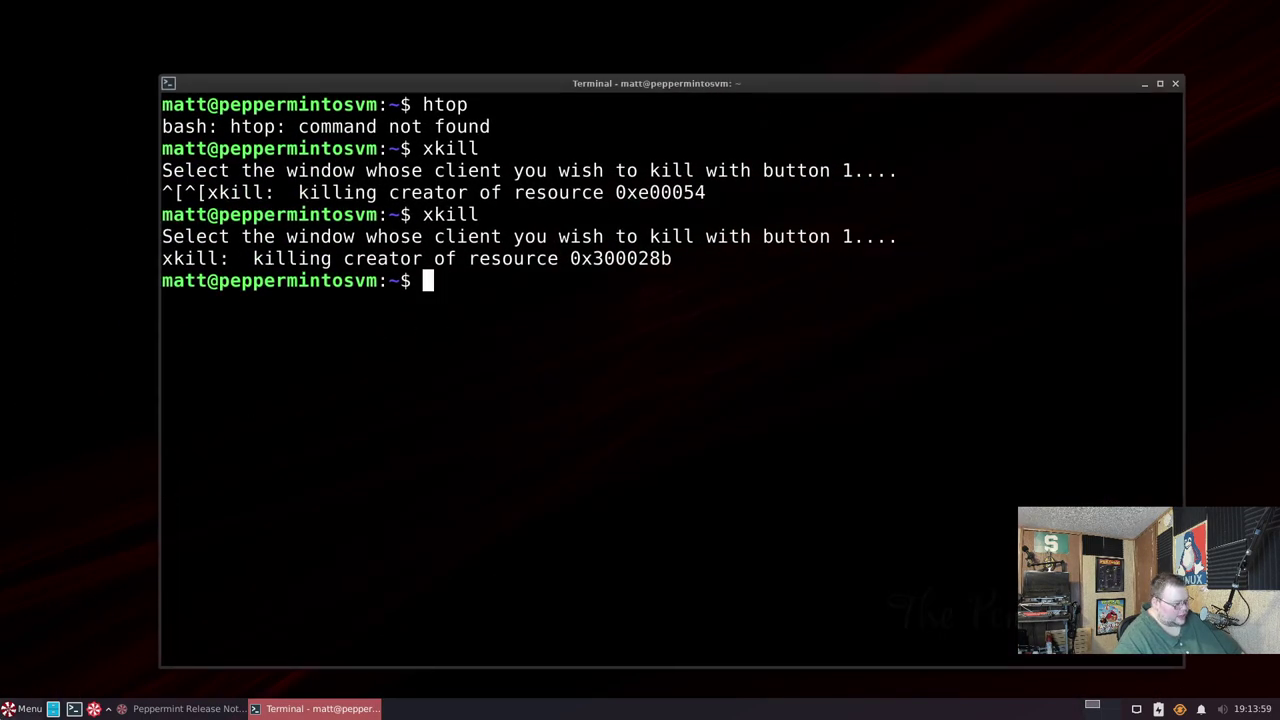
left_click(22, 709)
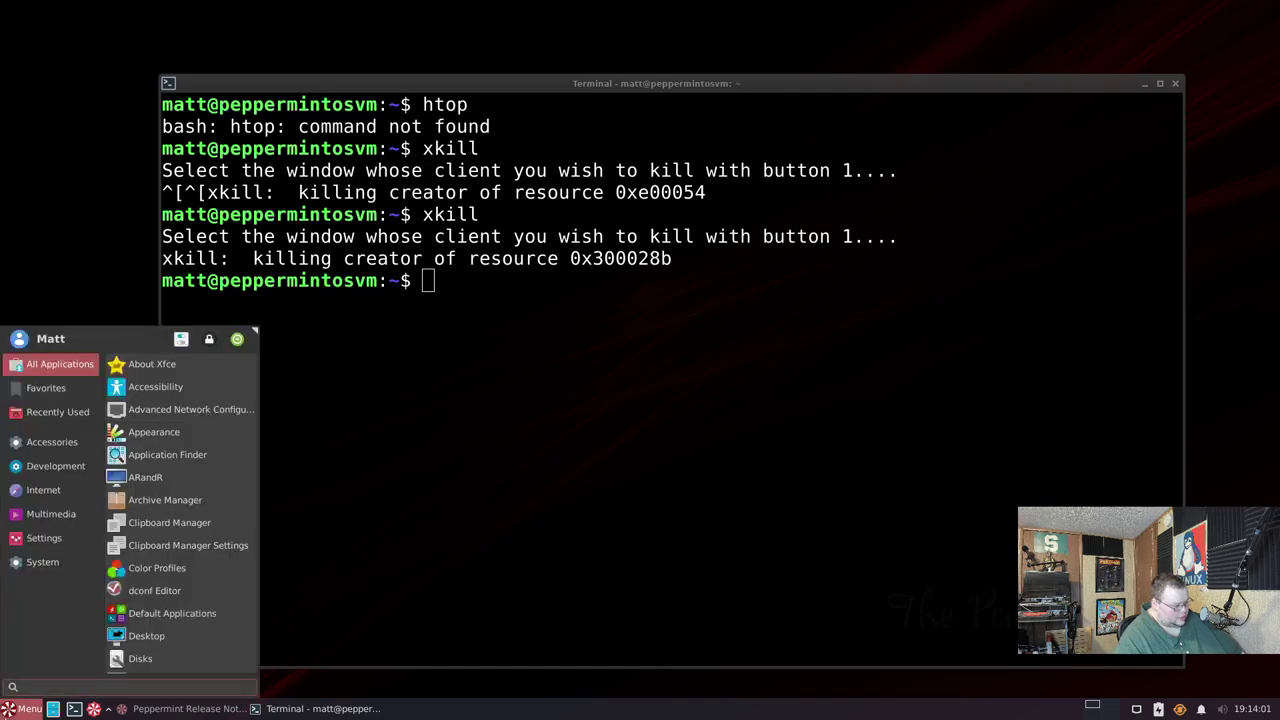
- Reopen Welcome to Peppermint via a 'welcome' search, authenticate, and install Firefox from Software Packages
type("welcome")
key("Return")
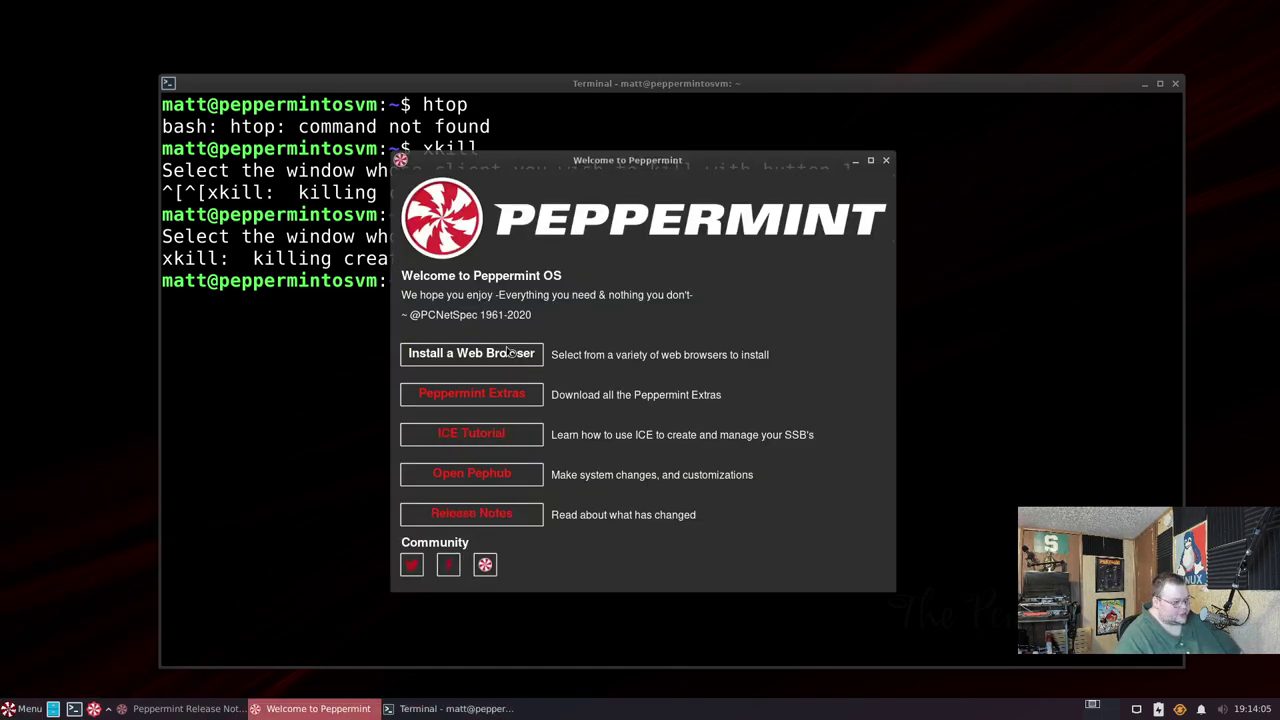
left_click(508, 353)
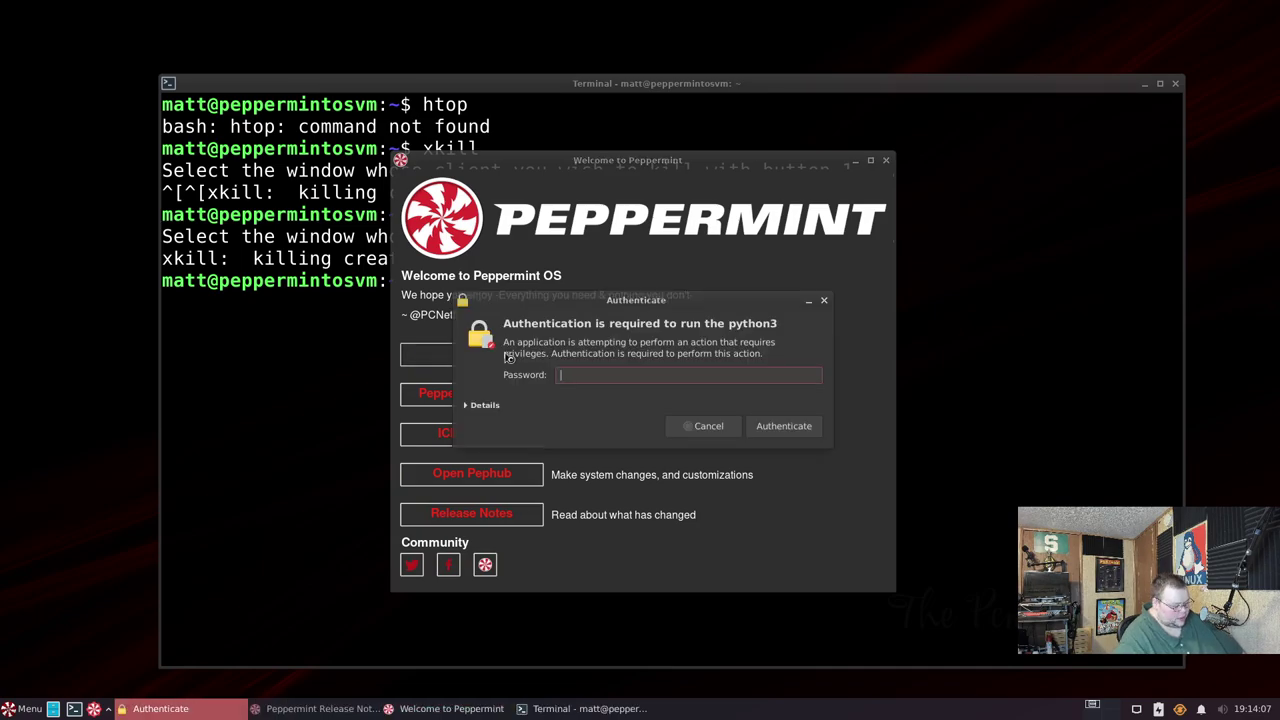
type("****")
key("Return")
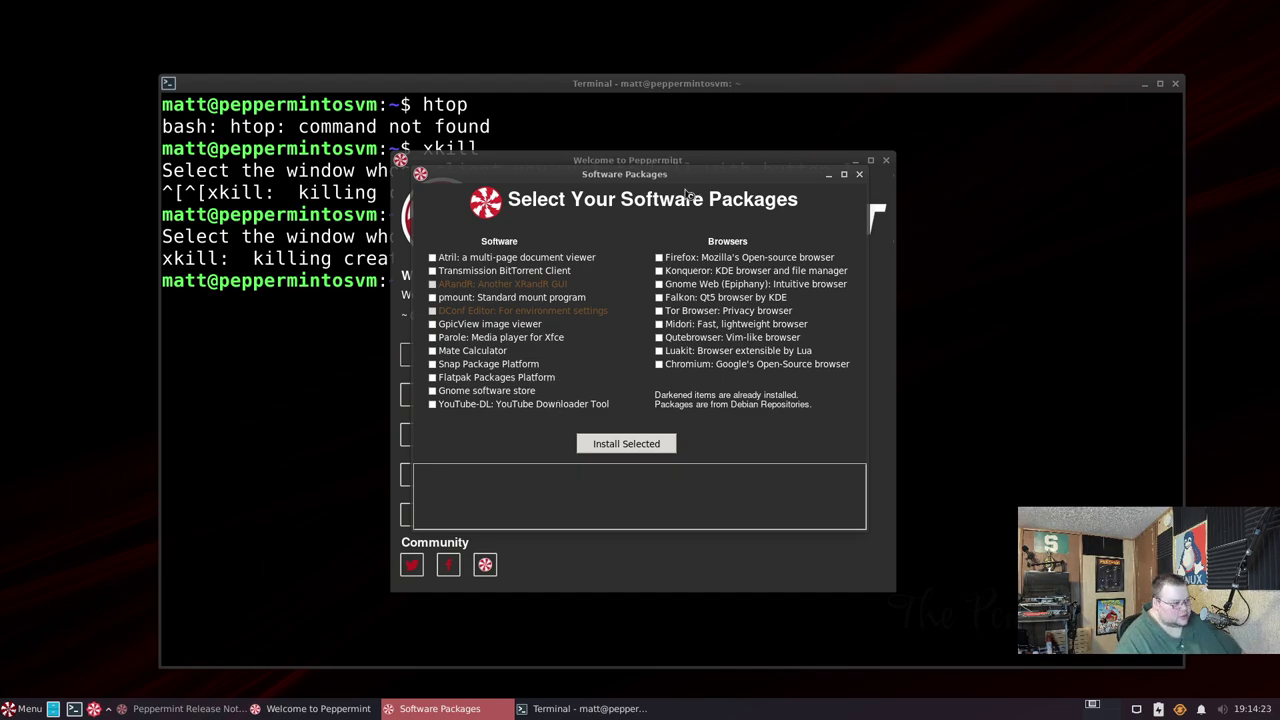
left_click_drag(690, 177, 681, 201)
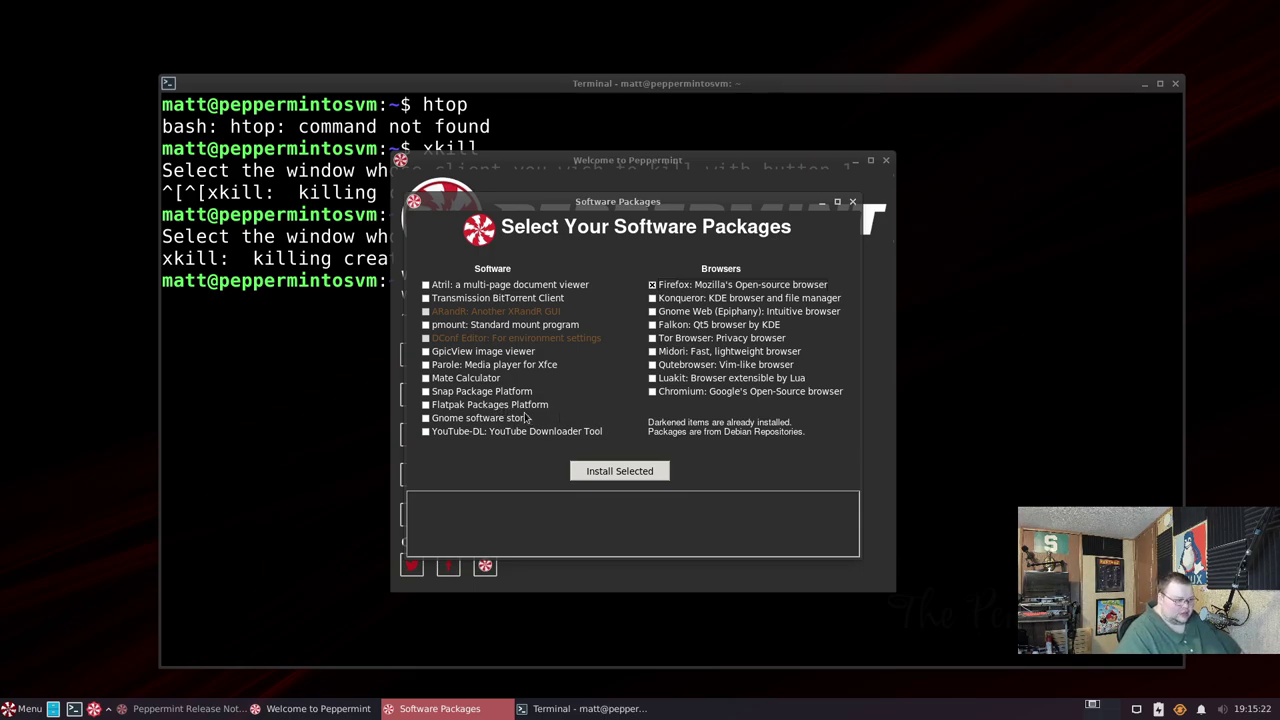
left_click(617, 471)
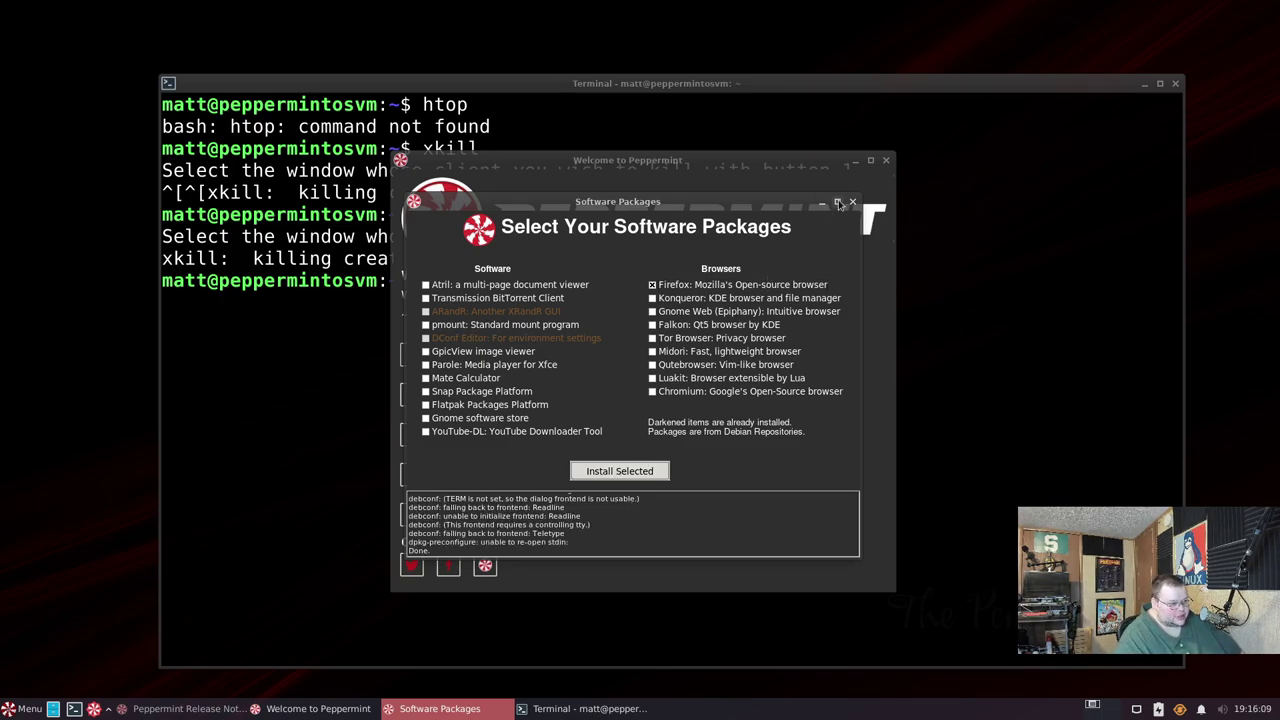
- Close Software Packages and open the Peppermint Extras additional themes installer
left_click(853, 202)
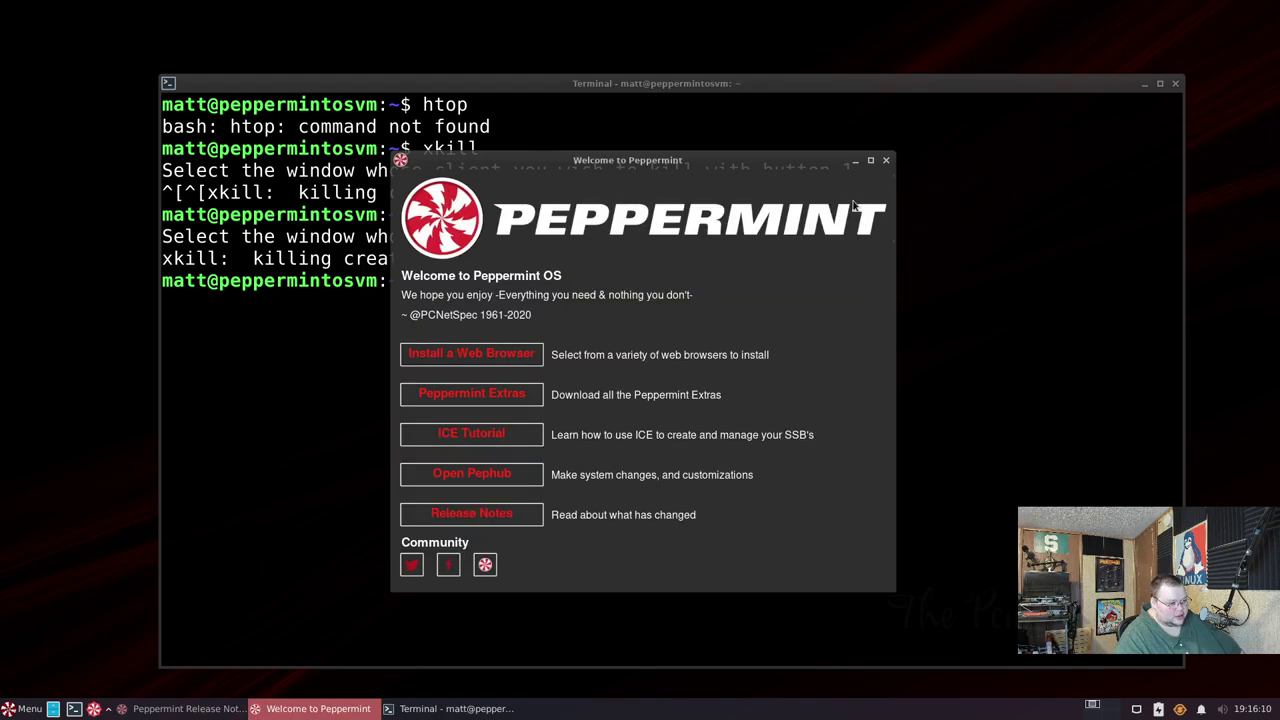
left_click(512, 402)
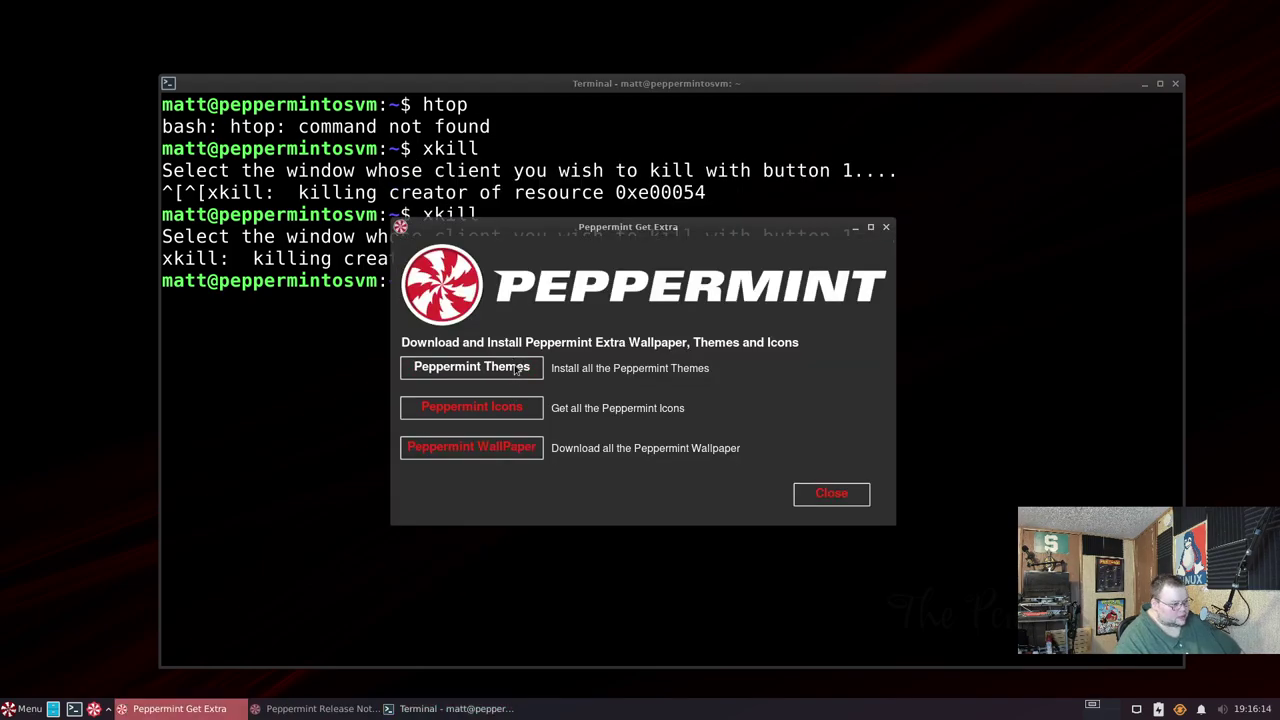
left_click(515, 370)
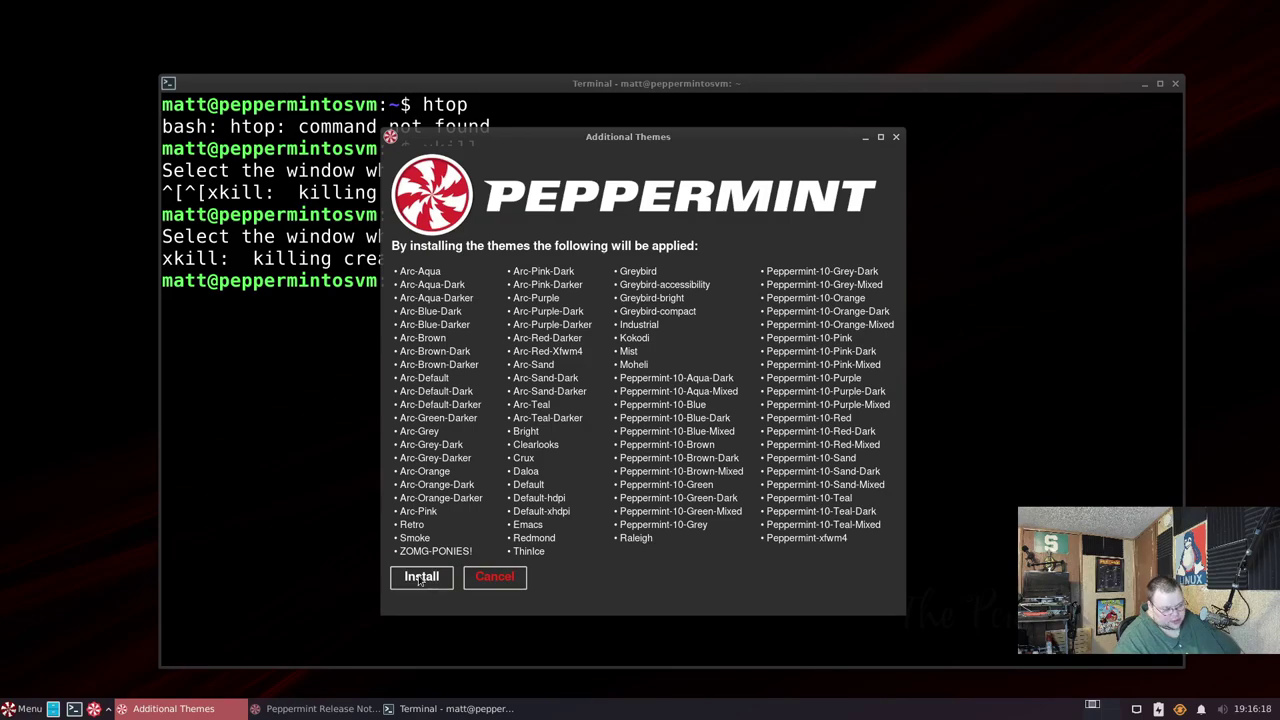
- Install the additional themes after a successful Codeberg connection check, then close both dialogs
left_click(421, 578)
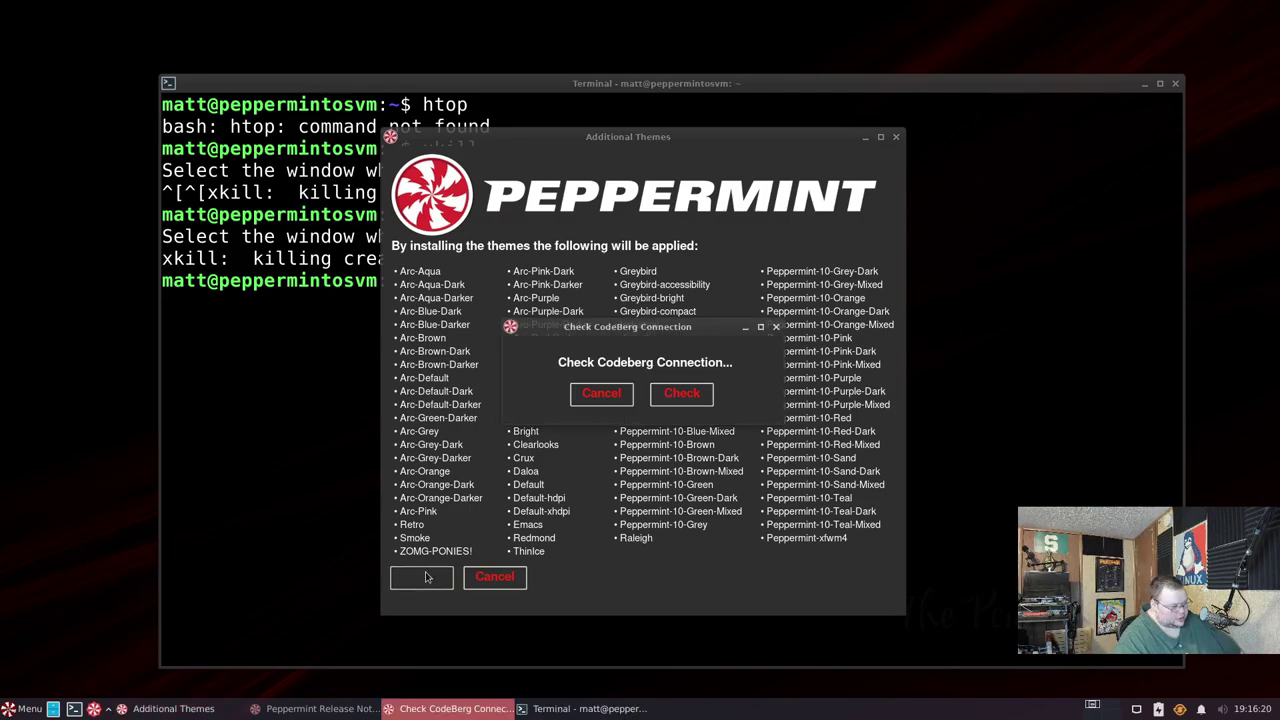
left_click(706, 393)
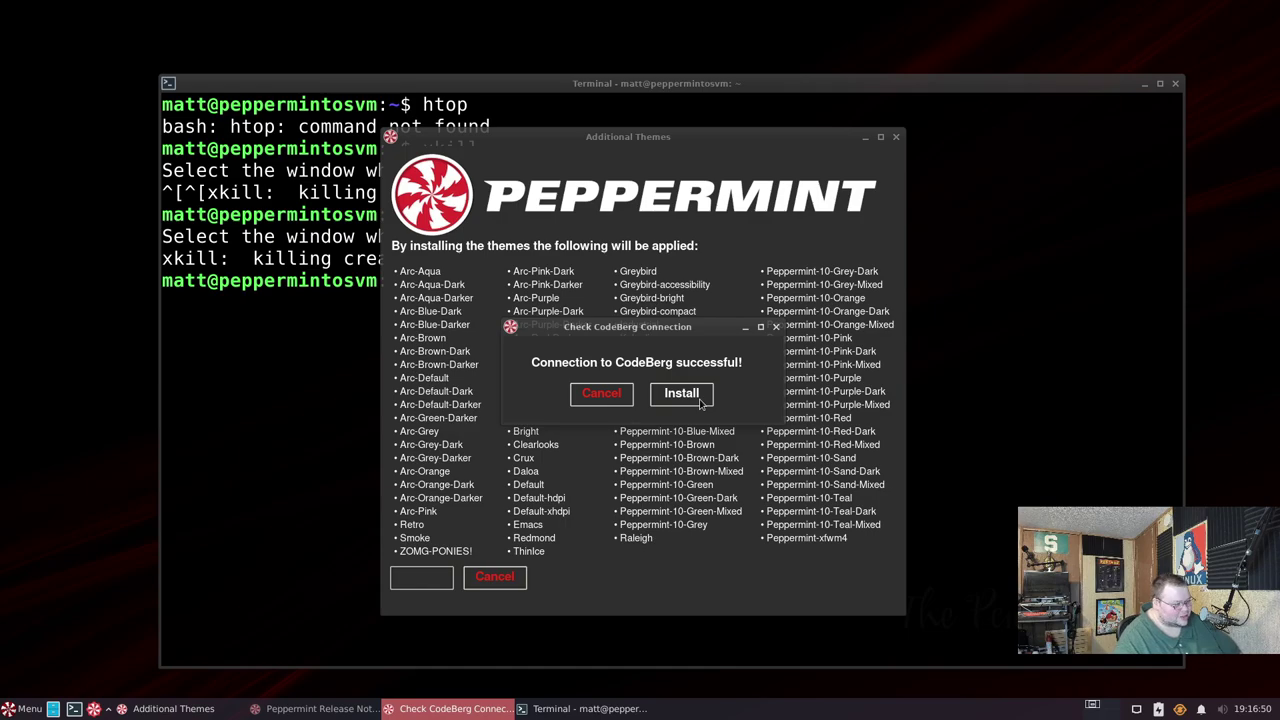
left_click(701, 397)
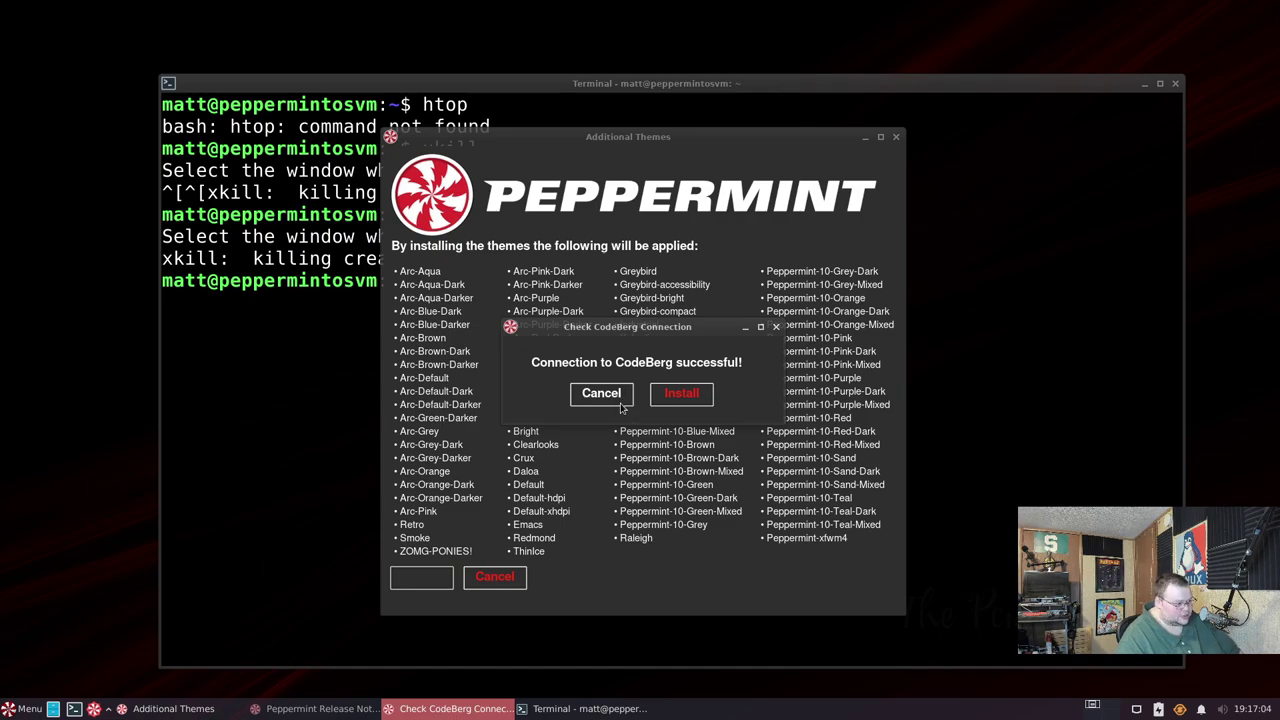
left_click(619, 399)
left_click(512, 574)
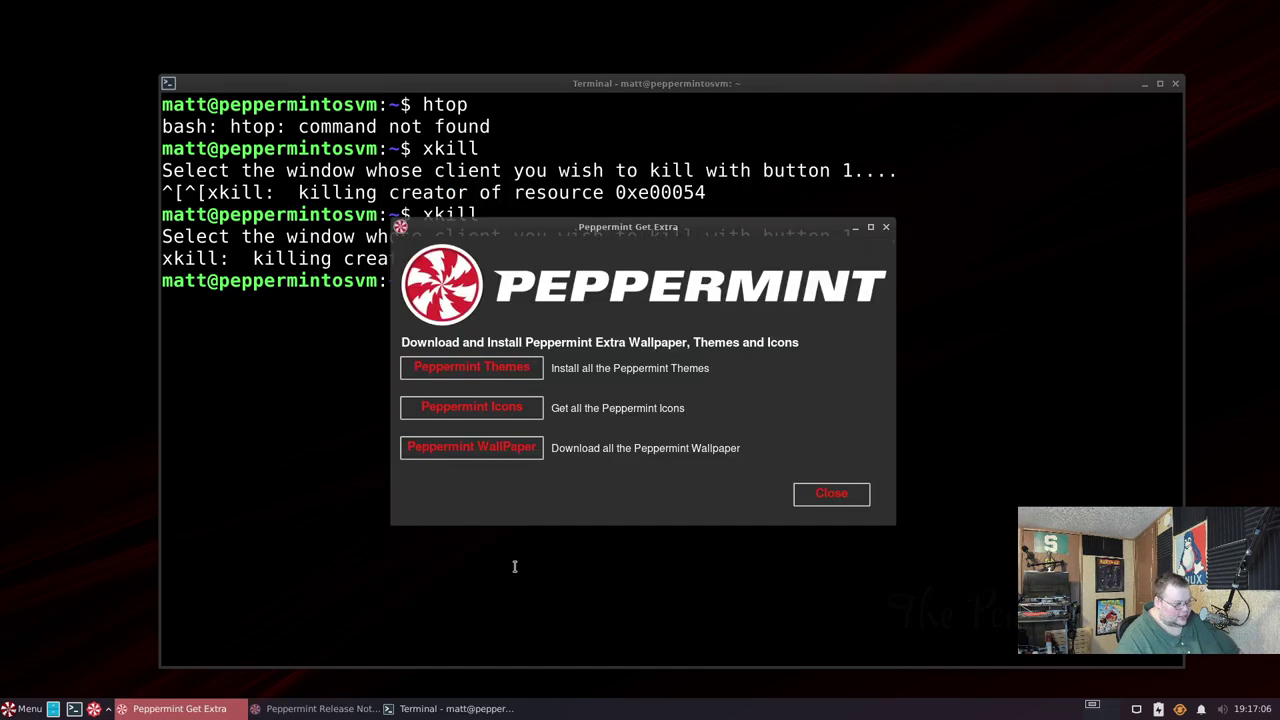
- Download the additional wallpapers from Codeberg into /usr/share/pepwallpaper/ and close the installer windows
left_click(513, 451)
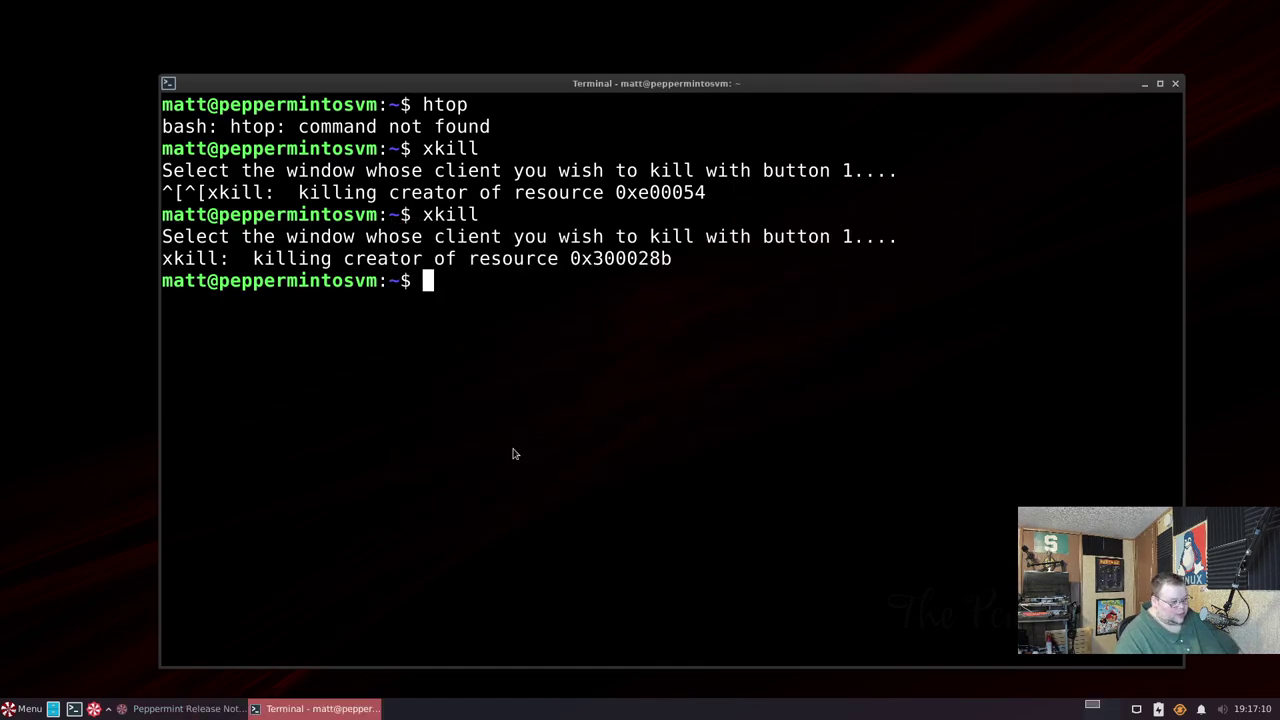
left_click(440, 483)
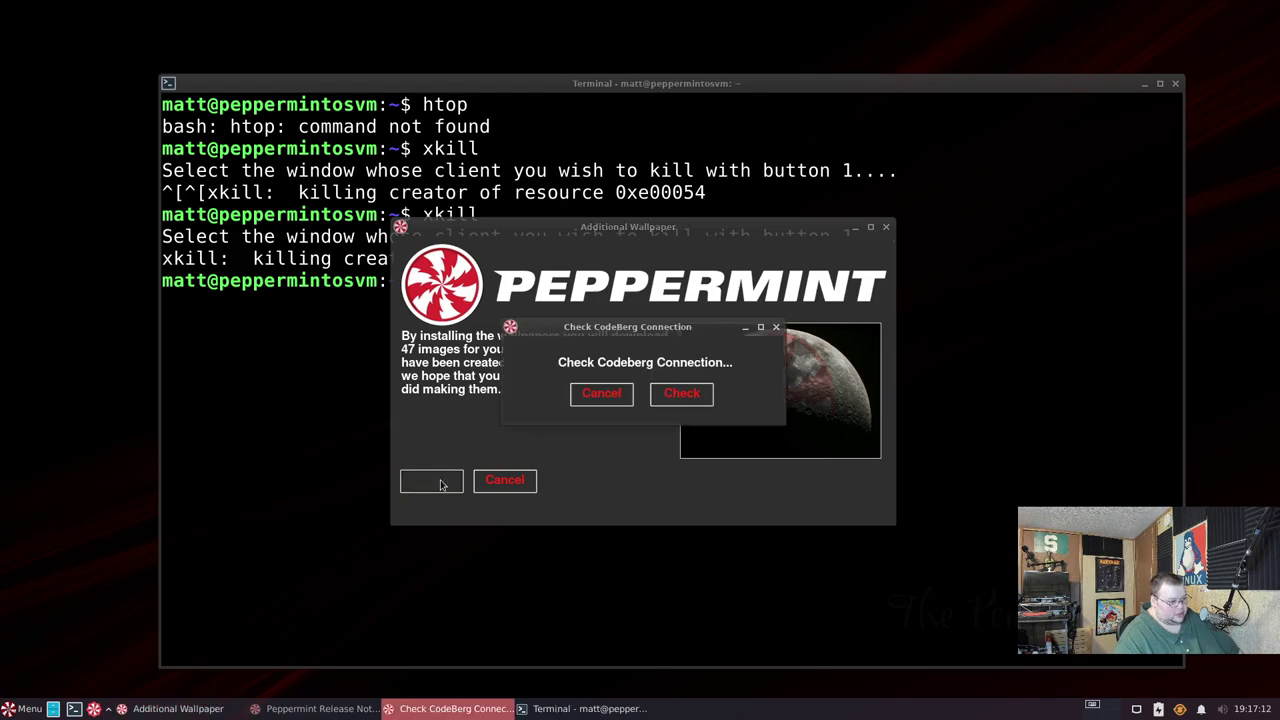
left_click(684, 395)
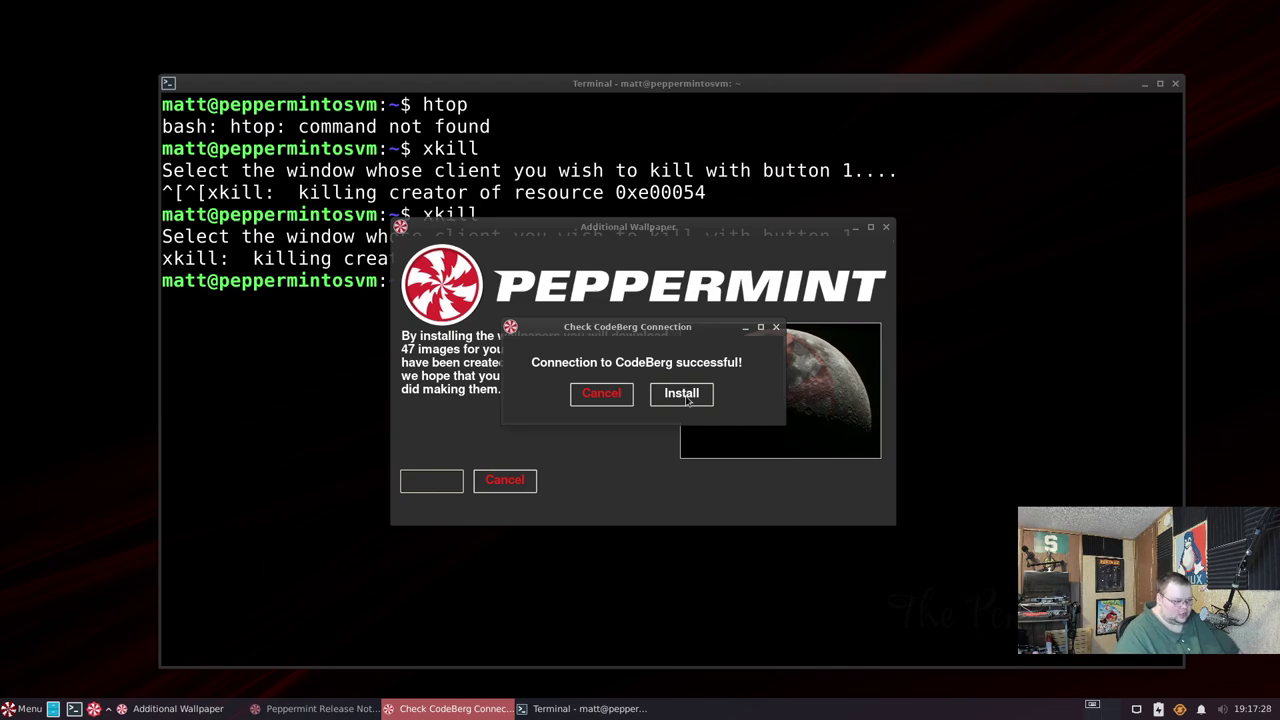
left_click(686, 396)
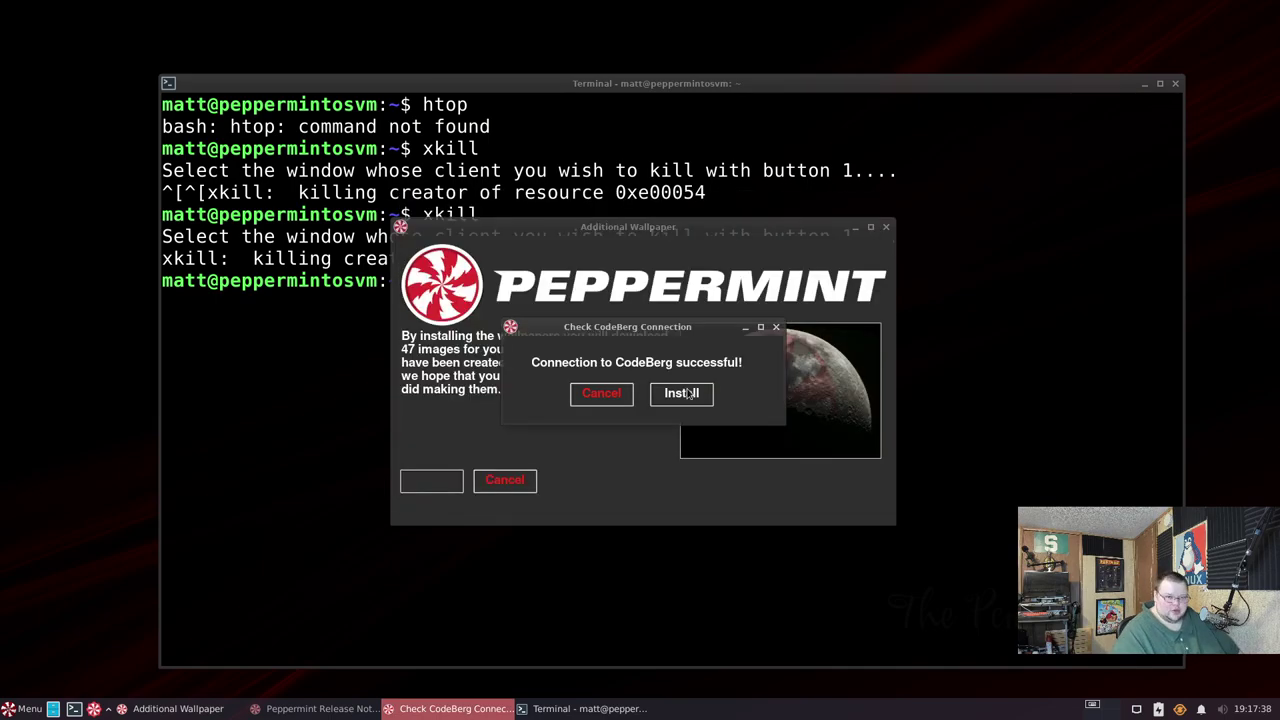
left_click(683, 393)
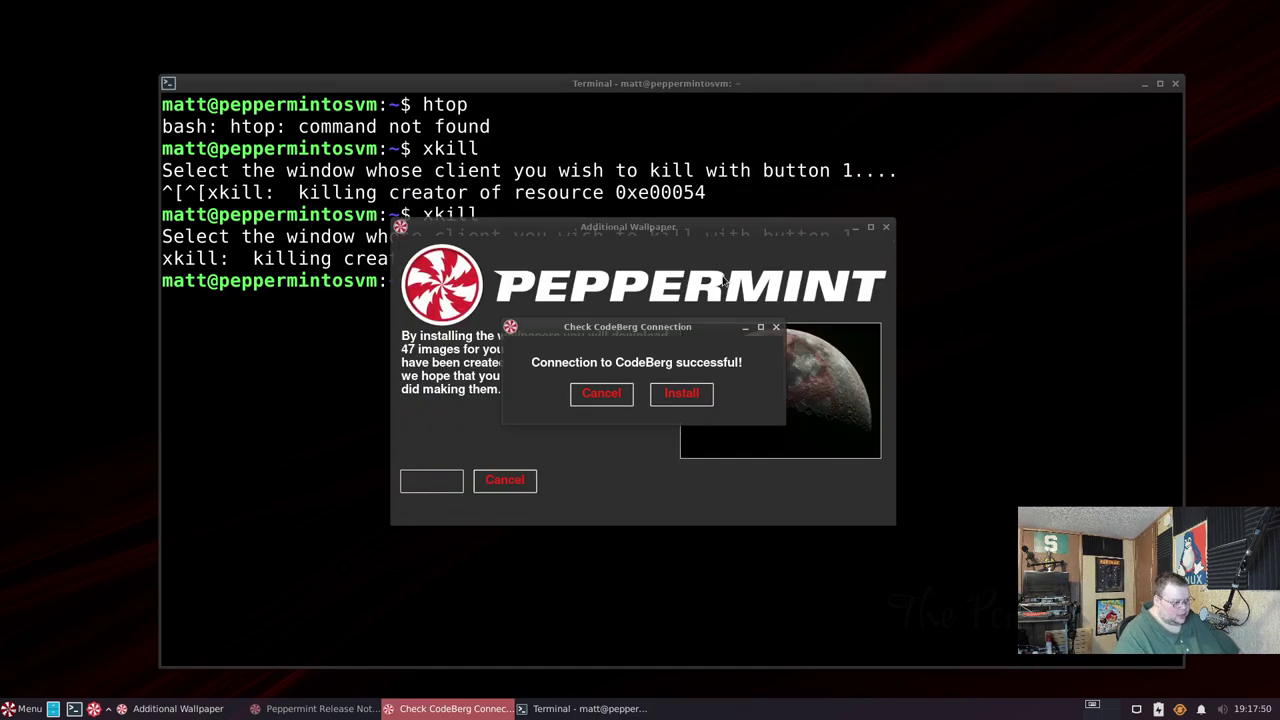
left_click(614, 393)
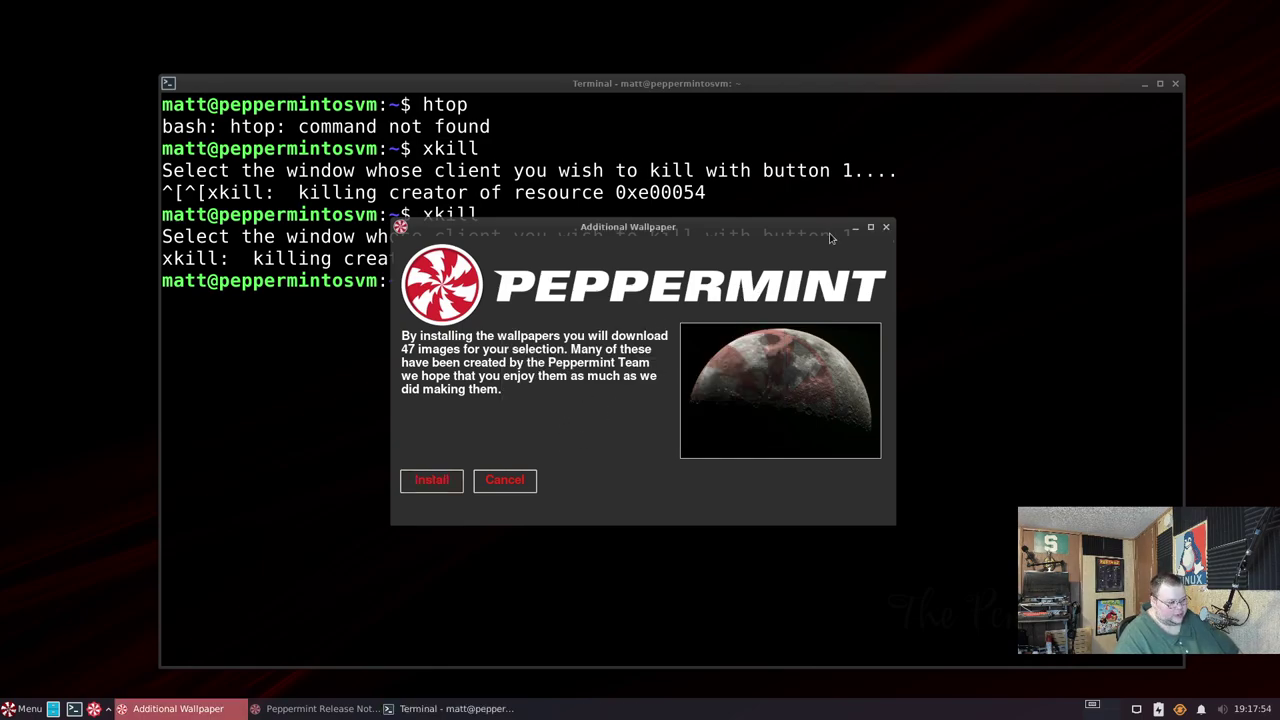
left_click(885, 227)
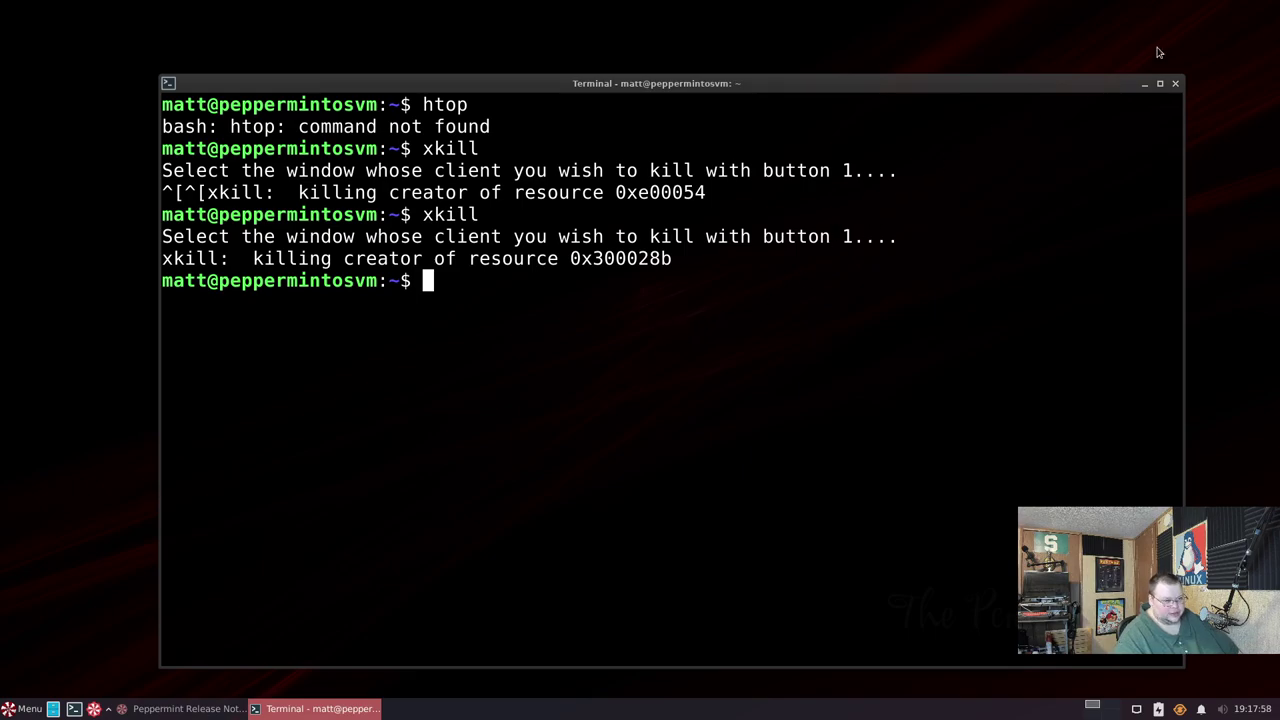
- Close the terminal, launch Welcome to Peppermint via a 'welcome' menu search, and open Peppermint Hub
left_click(1176, 84)
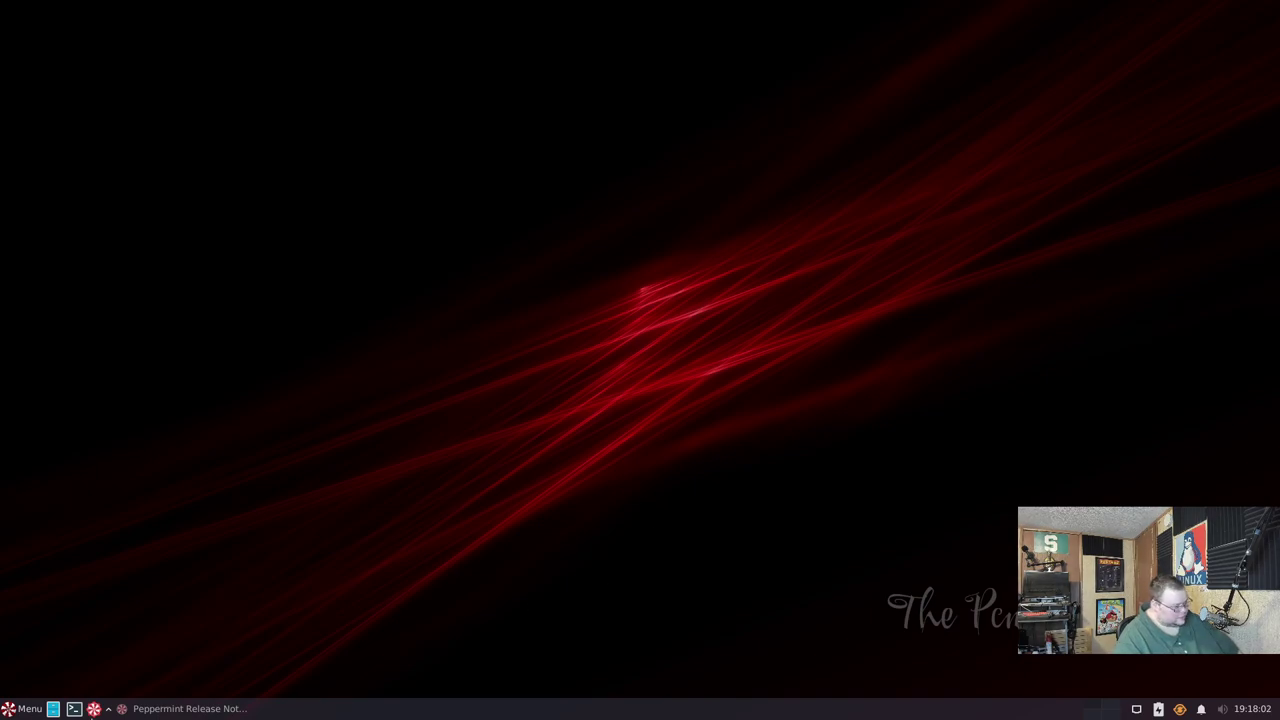
left_click(12, 710)
type("welcome")
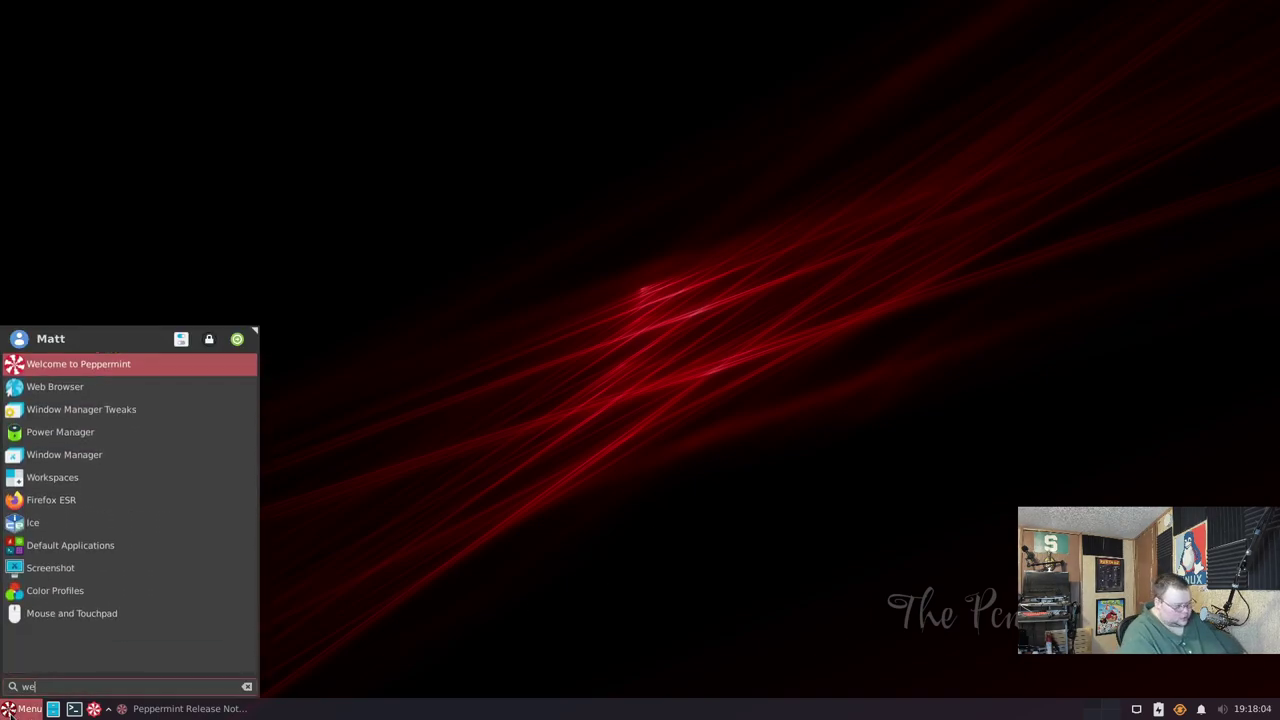
key("Return")
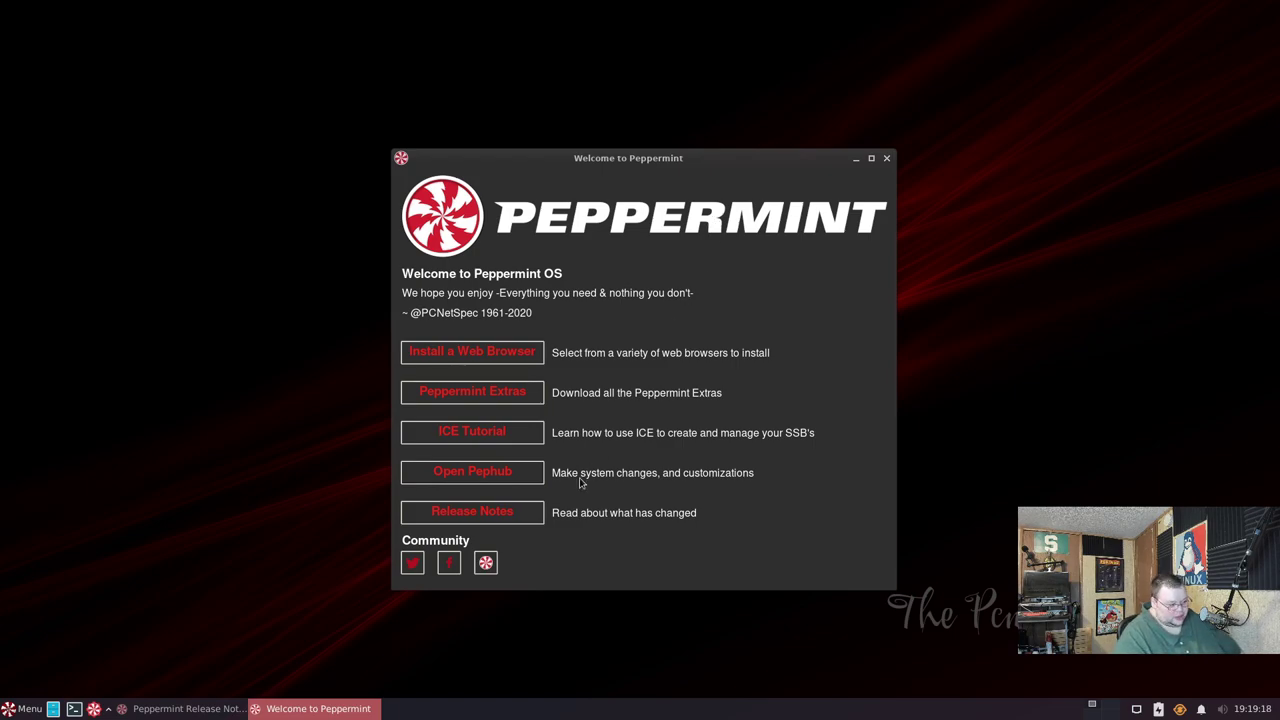
left_click(503, 480)
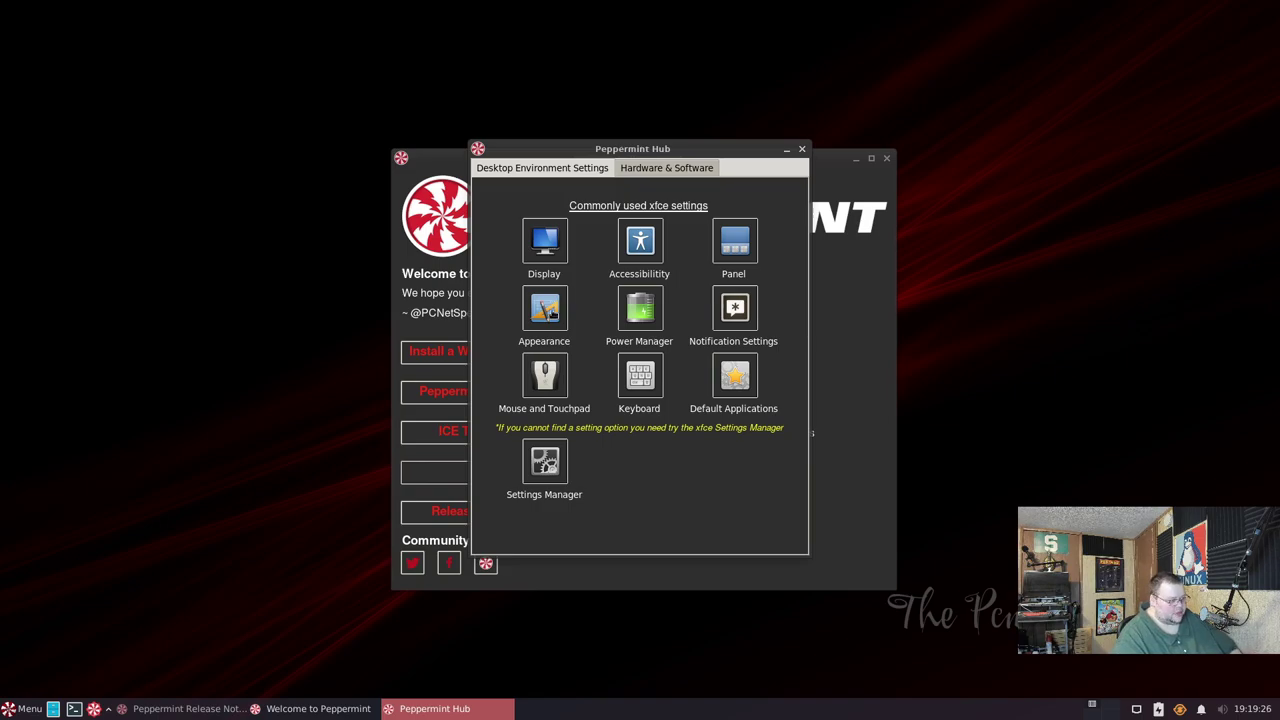
- Browse the Appearance style list, then view and close the Xfce Settings Manager
left_click(553, 313)
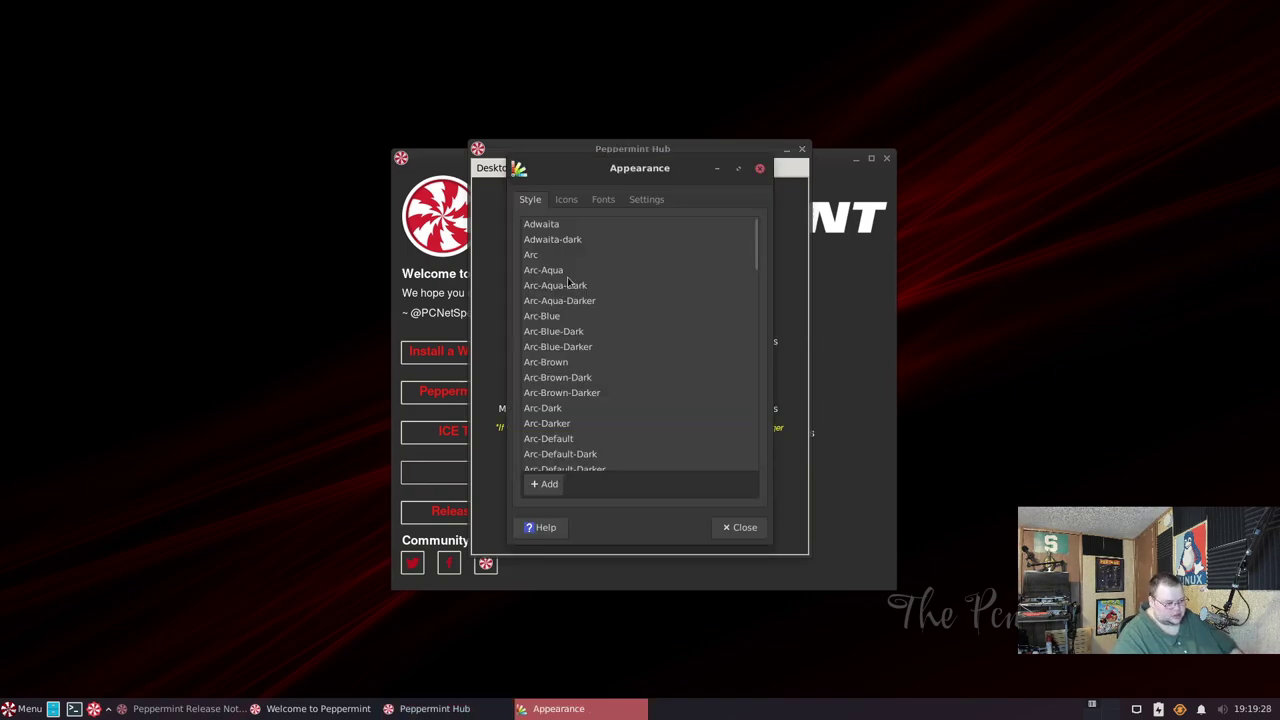
scroll(568, 282, "down", 2)
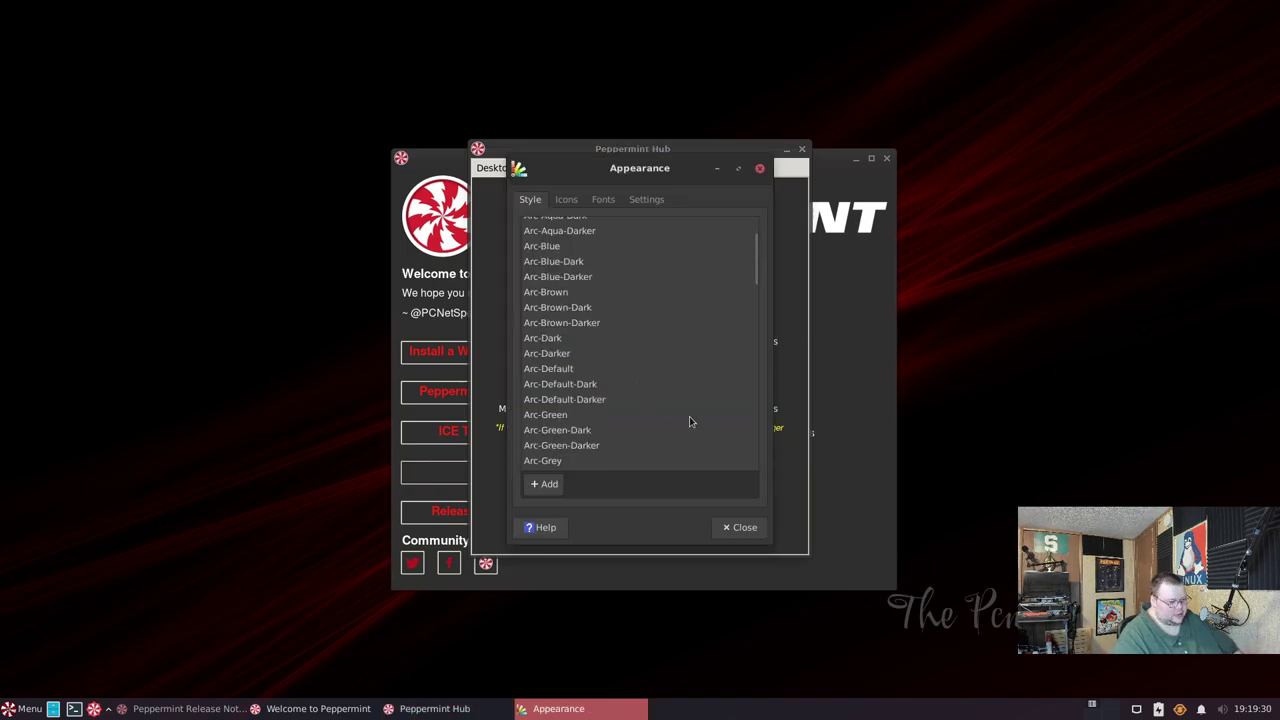
left_click(741, 527)
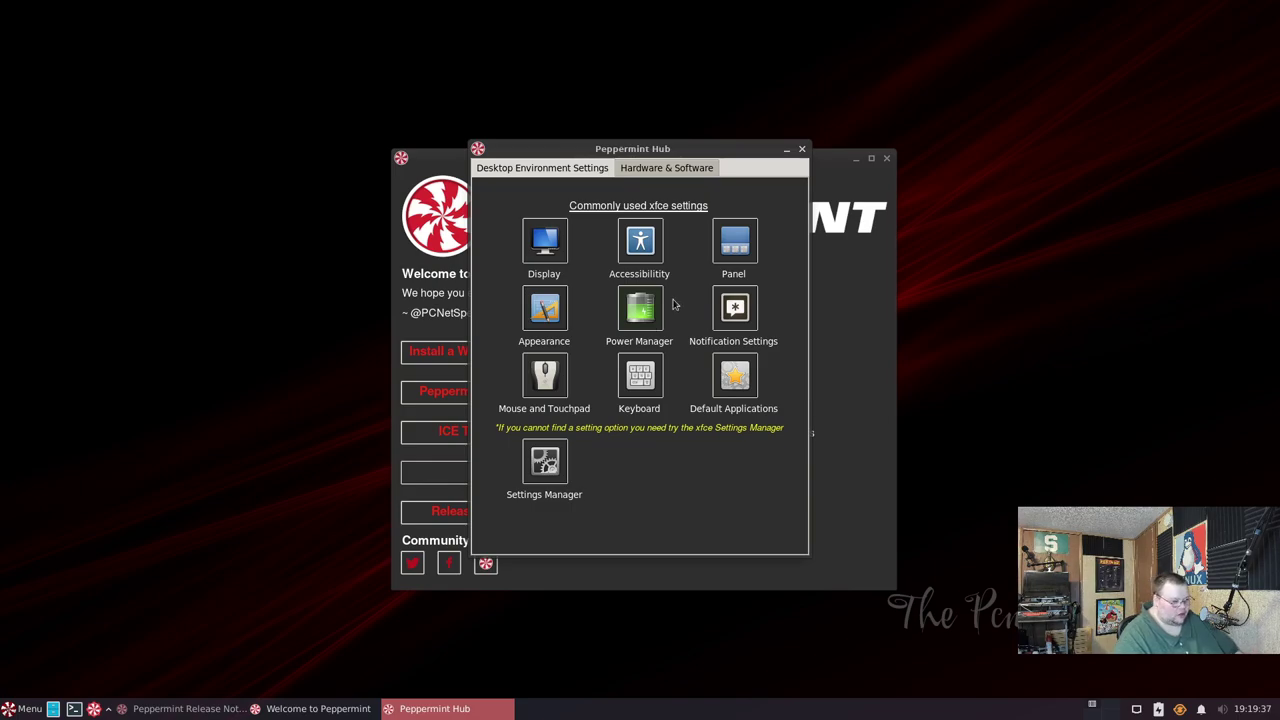
left_click(540, 462)
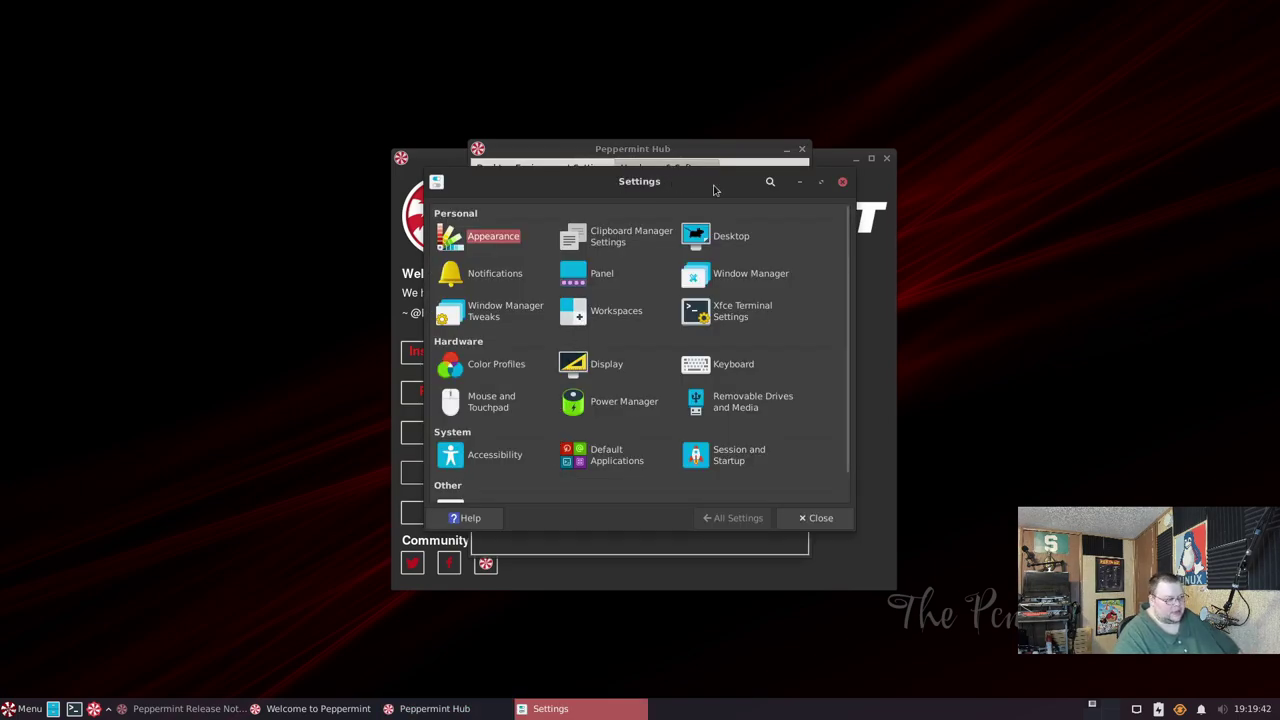
left_click(842, 181)
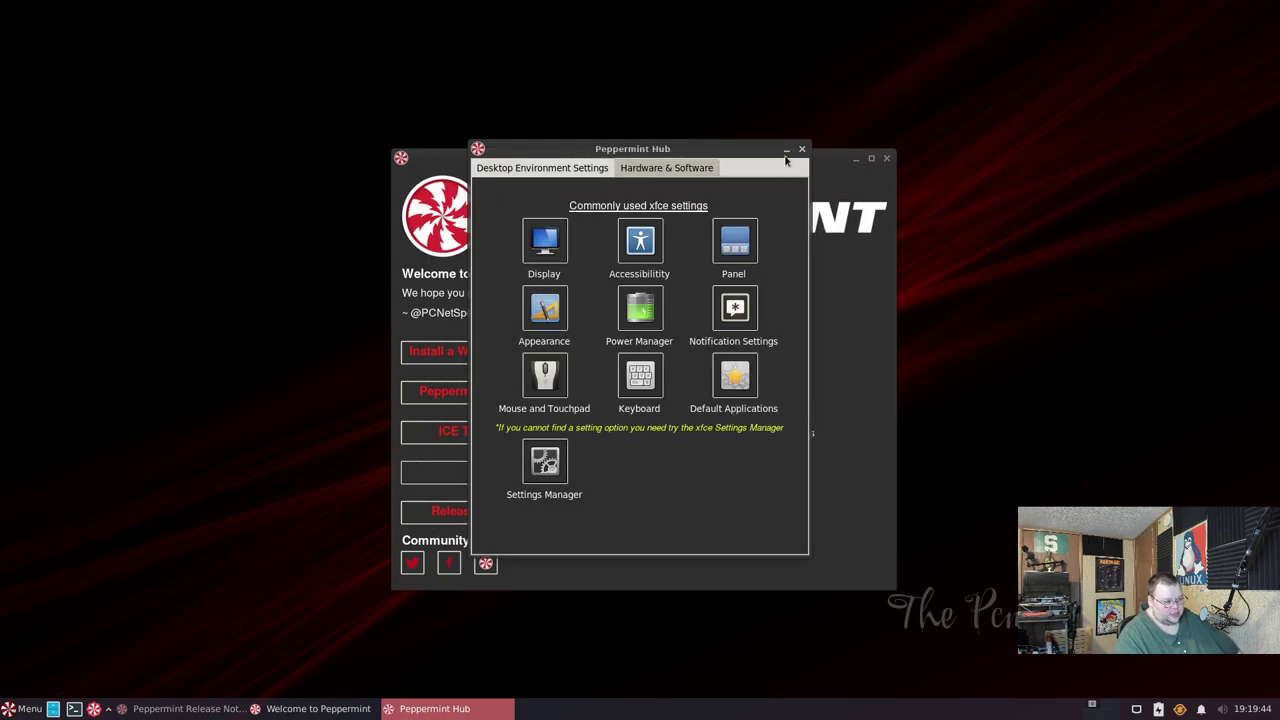
- Close Peppermint Hub and the slightly enlarged Welcome to Peppermint window
left_click(802, 150)
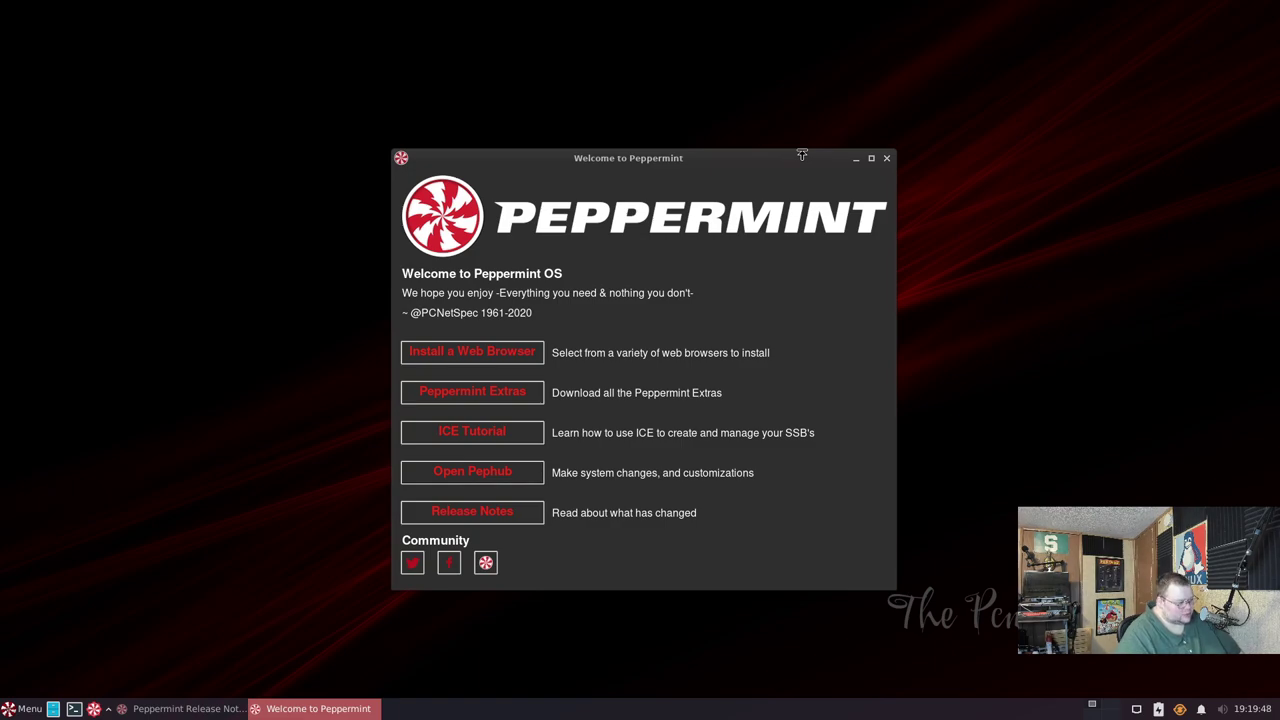
left_click_drag(776, 151, 781, 137)
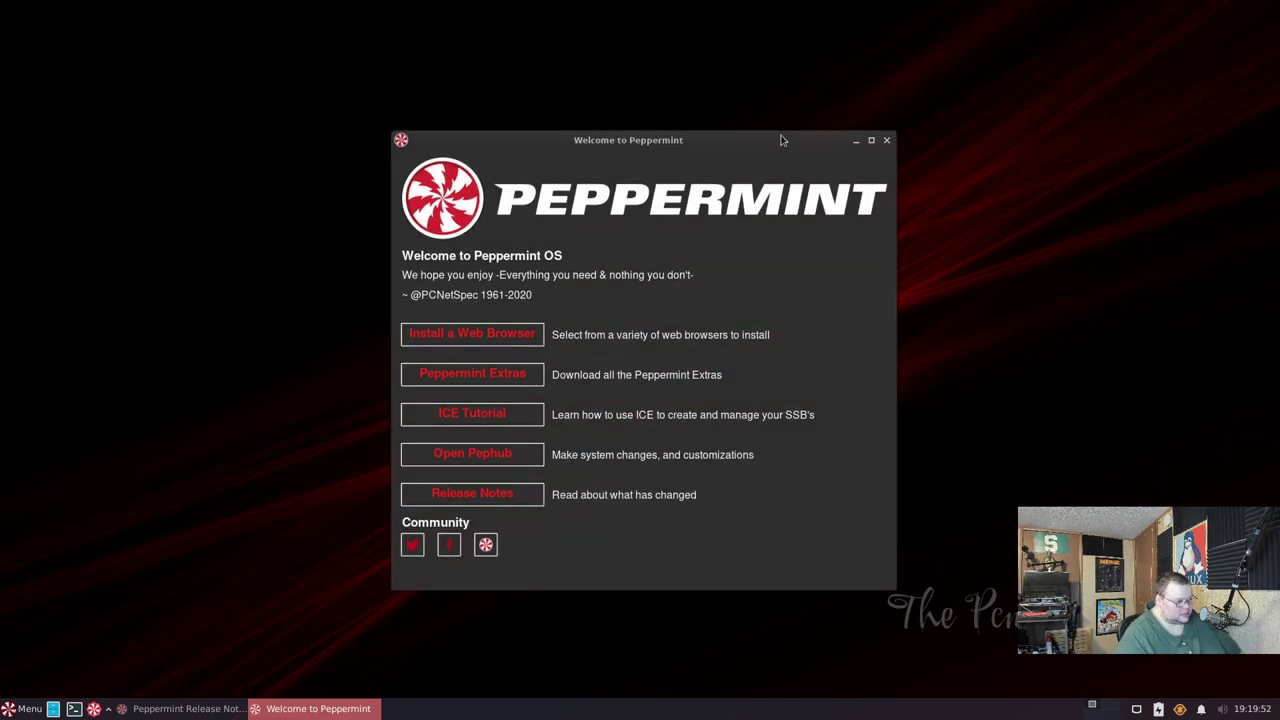
left_click(886, 140)
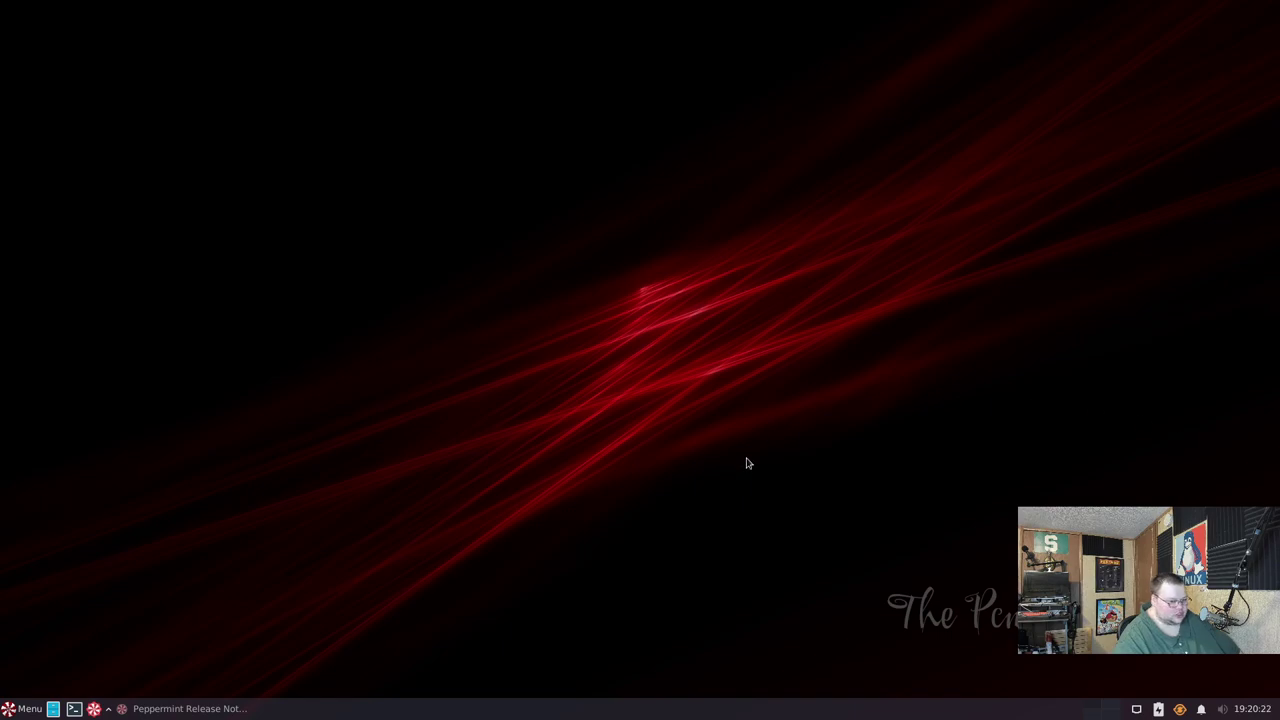
- Restore and close the Release Notes, then open a new terminal with enlarged text
left_click(171, 707)
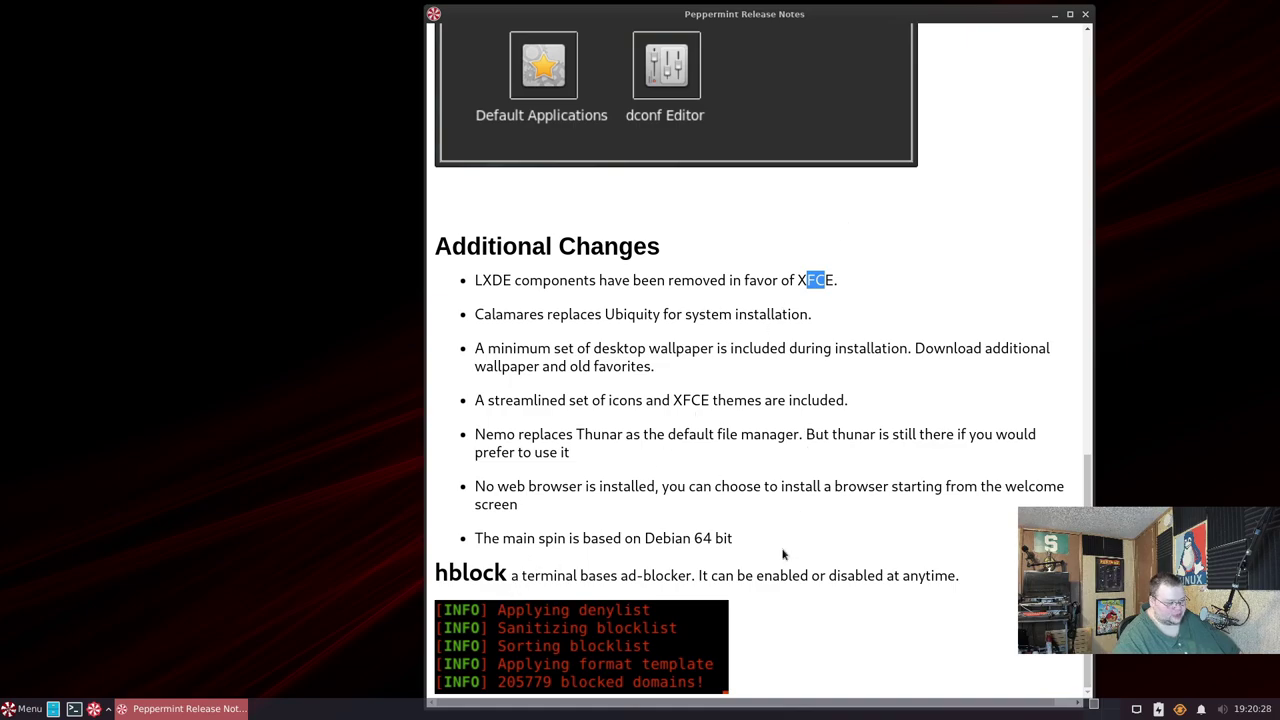
scroll(880, 470, "up", 1)
scroll(912, 452, "down", 1)
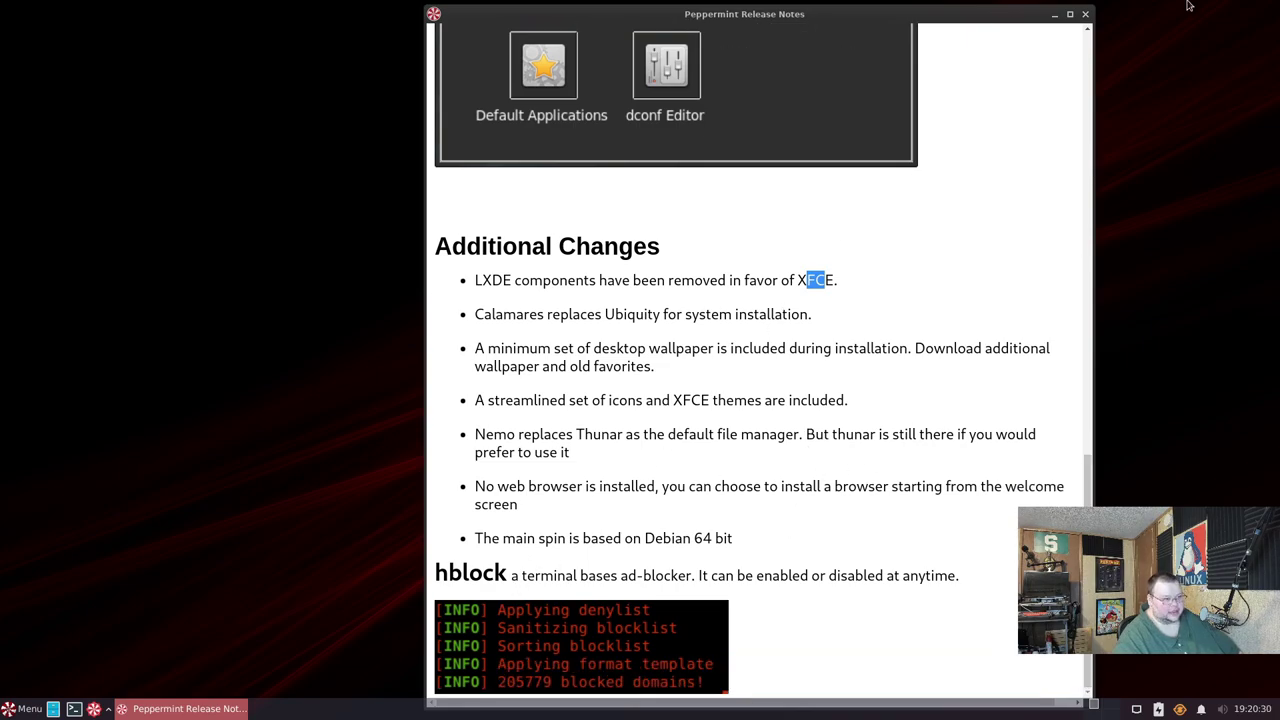
left_click(1085, 14)
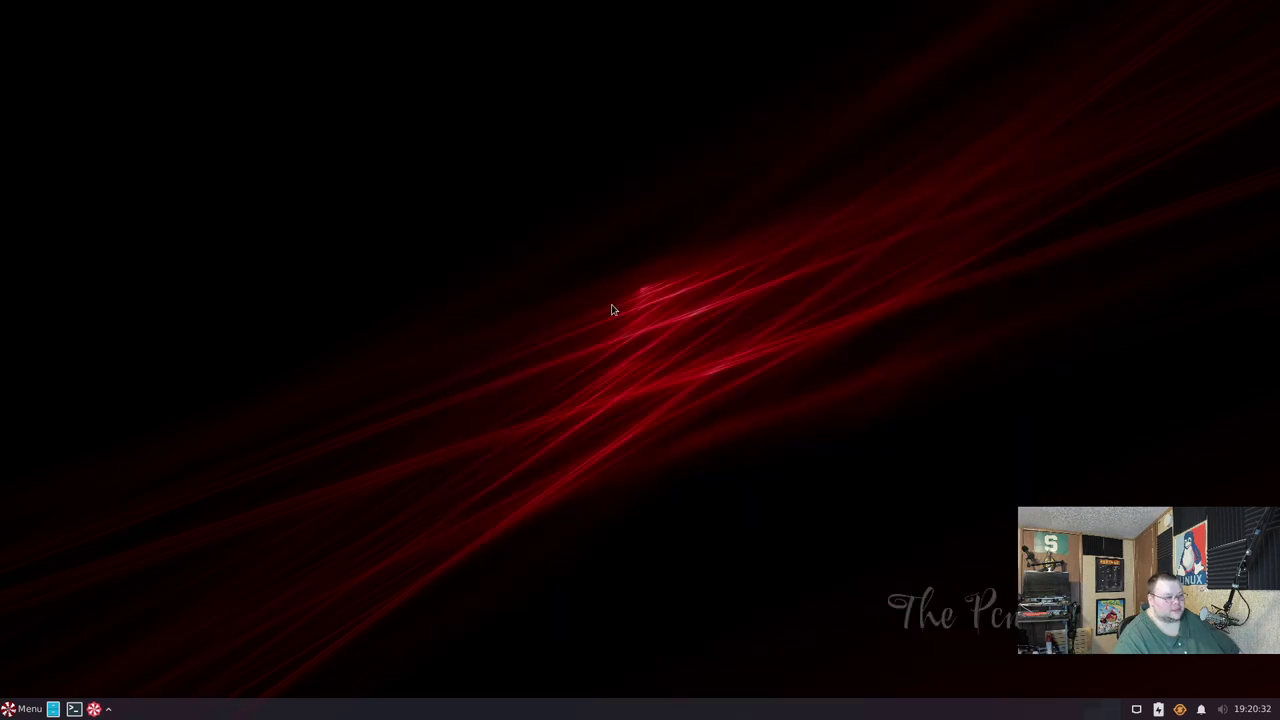
left_click(74, 709)
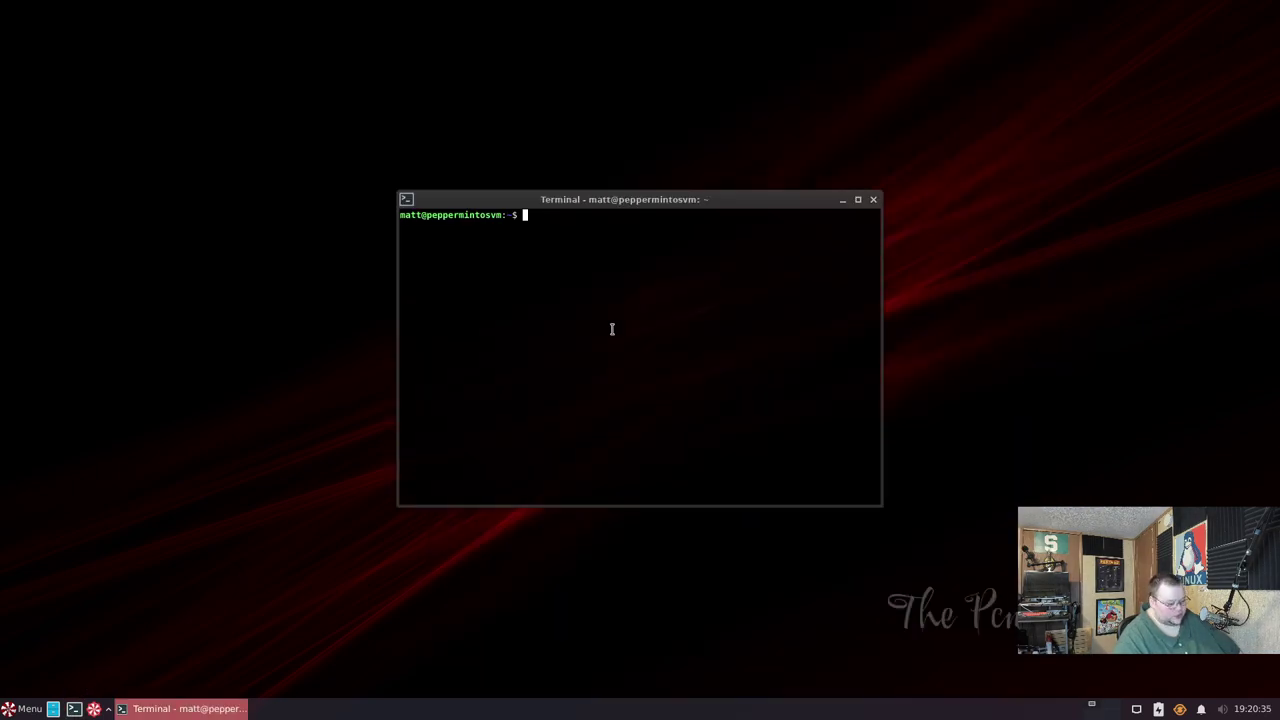
key("ctrl+plus")
key("ctrl+plus")
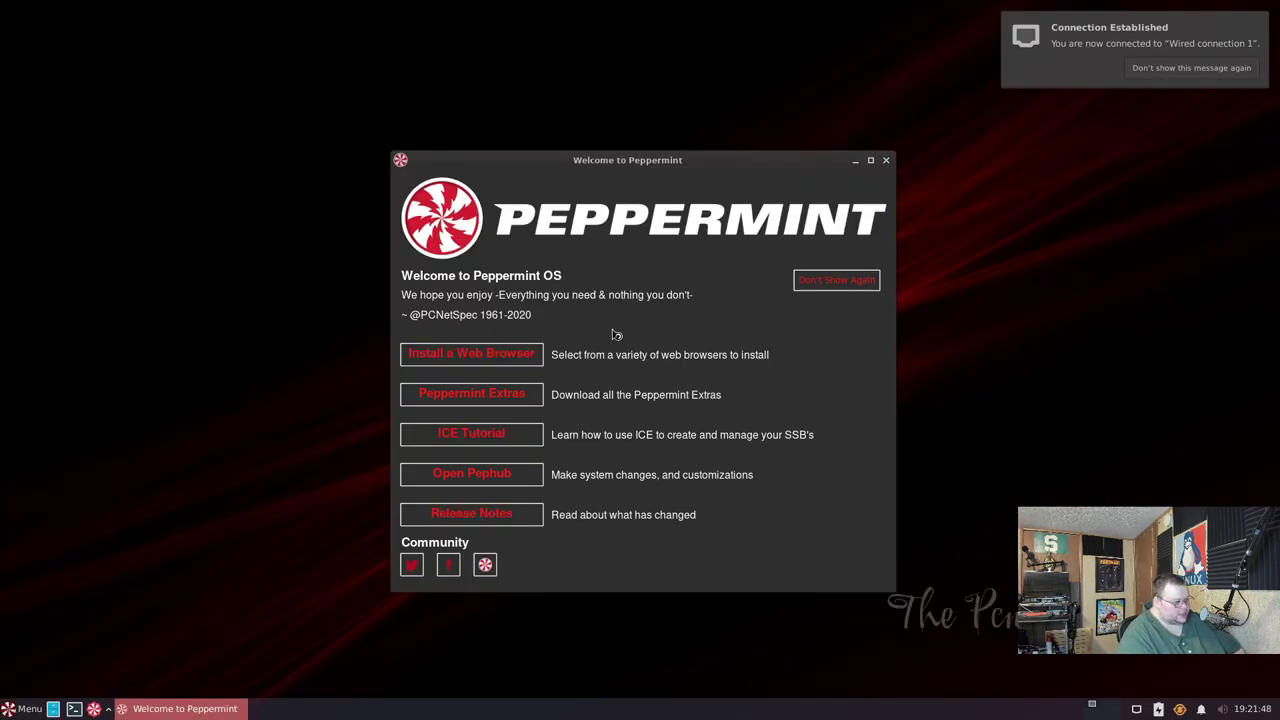
- Close the Welcome to Peppermint window with Alt+F4
key("alt+F4")
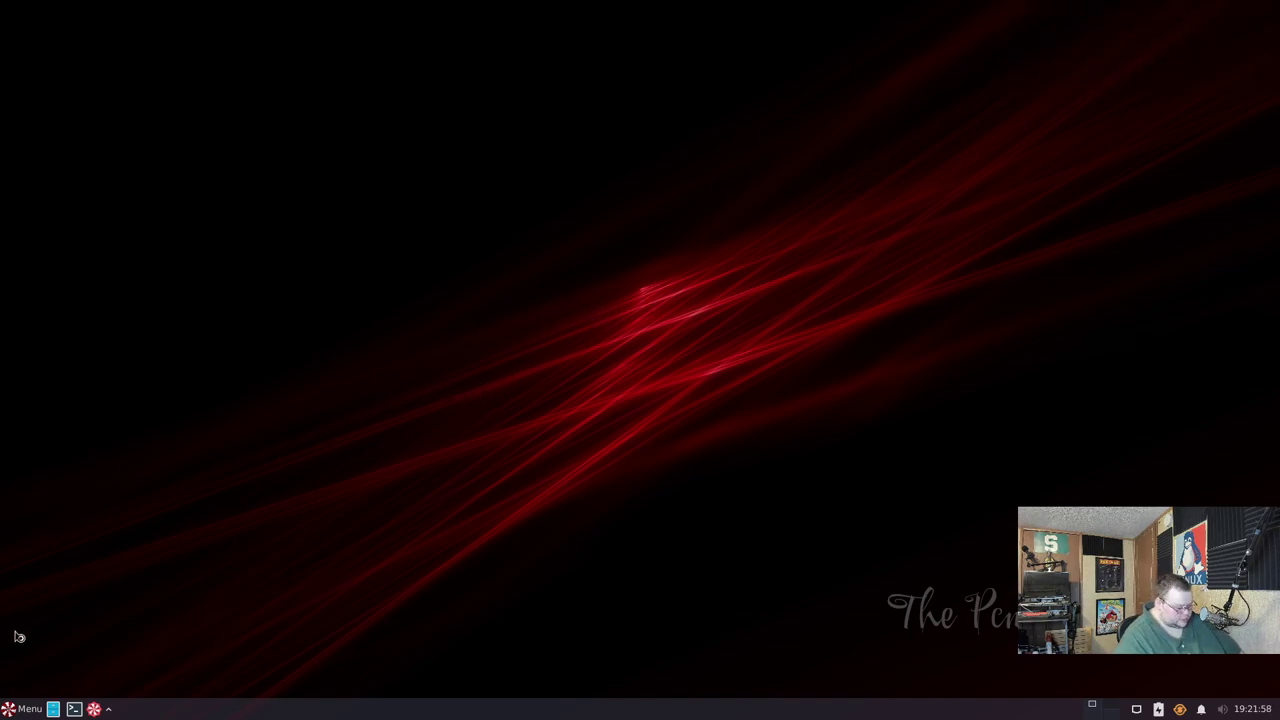
- Enlarge the terminal font and run 'uname -a' to show the kernel details
key("ctrl+plus")
key("ctrl+plus")
key("ctrl+plus")
key("ctrl+plus")
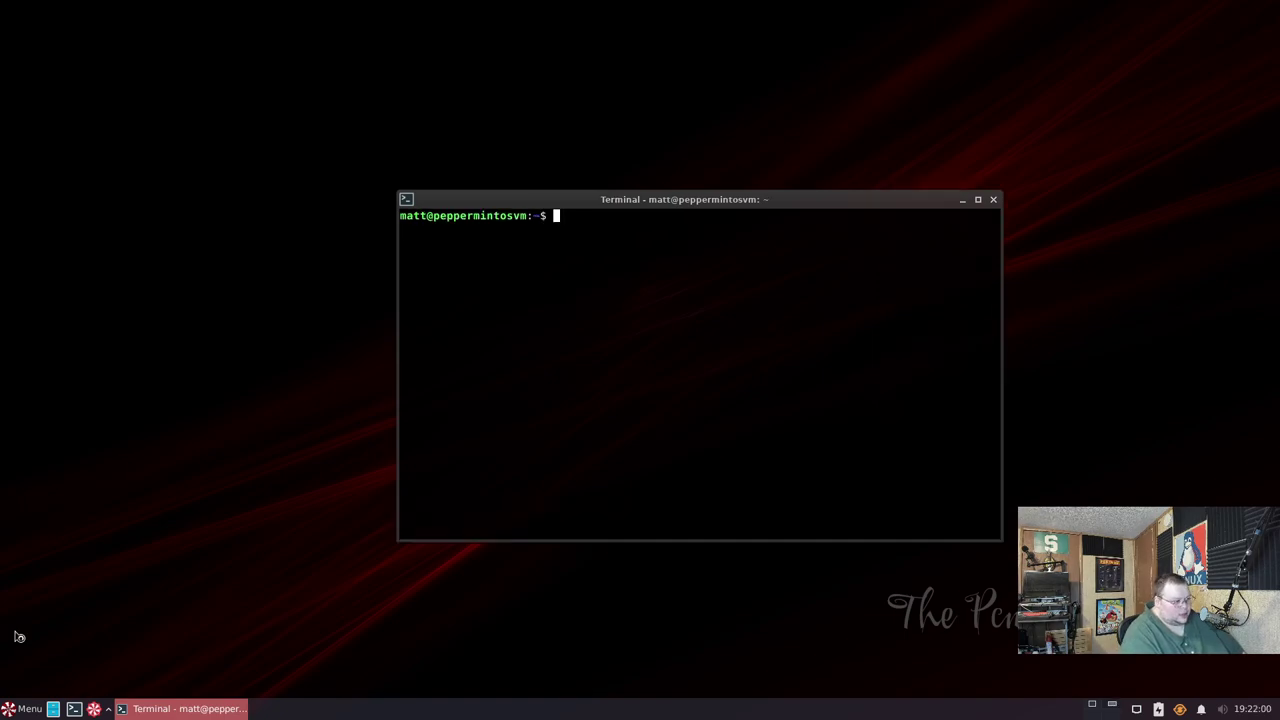
type("uname 0-a")
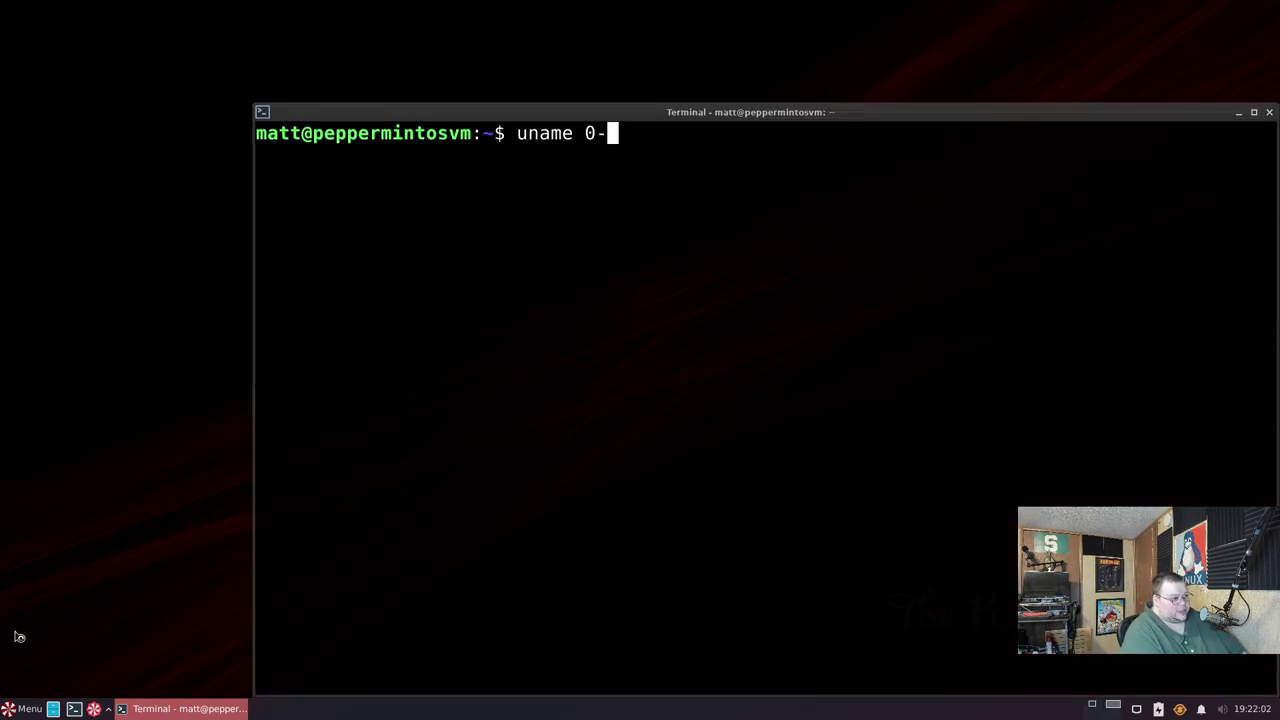
key("BackSpace")
key("BackSpace")
key("BackSpace")
type("-a")
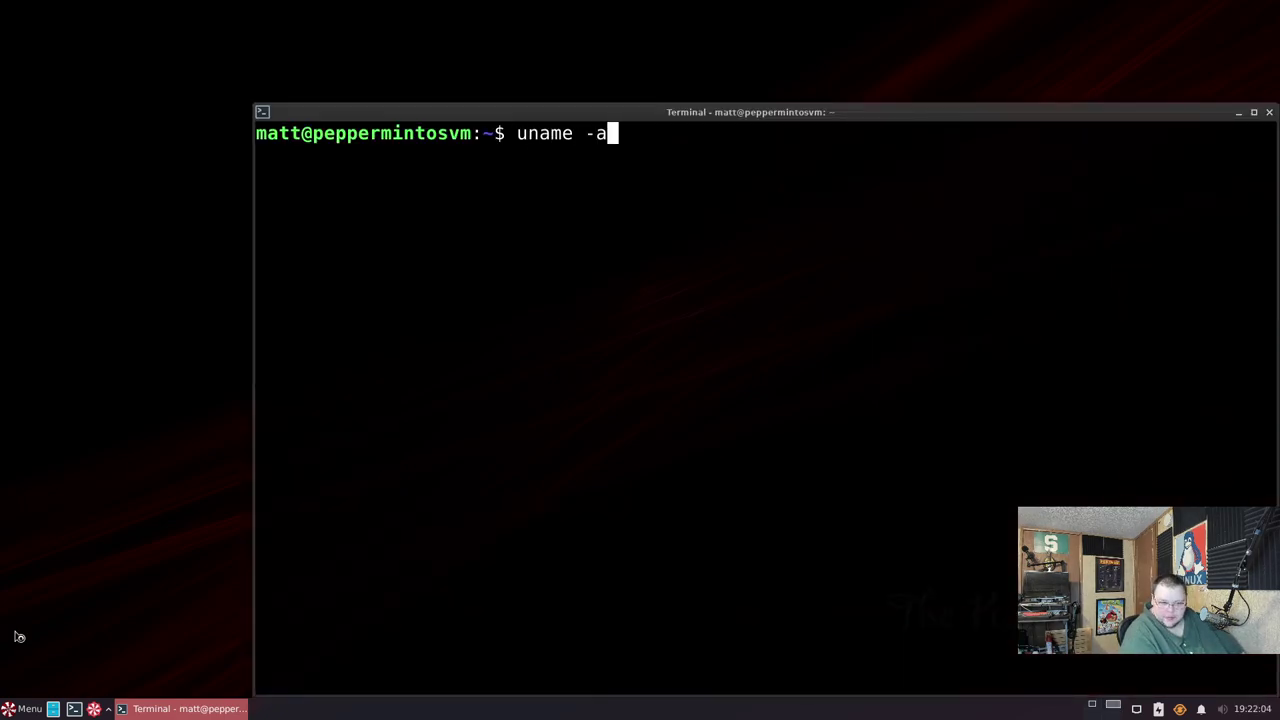
key("Return")
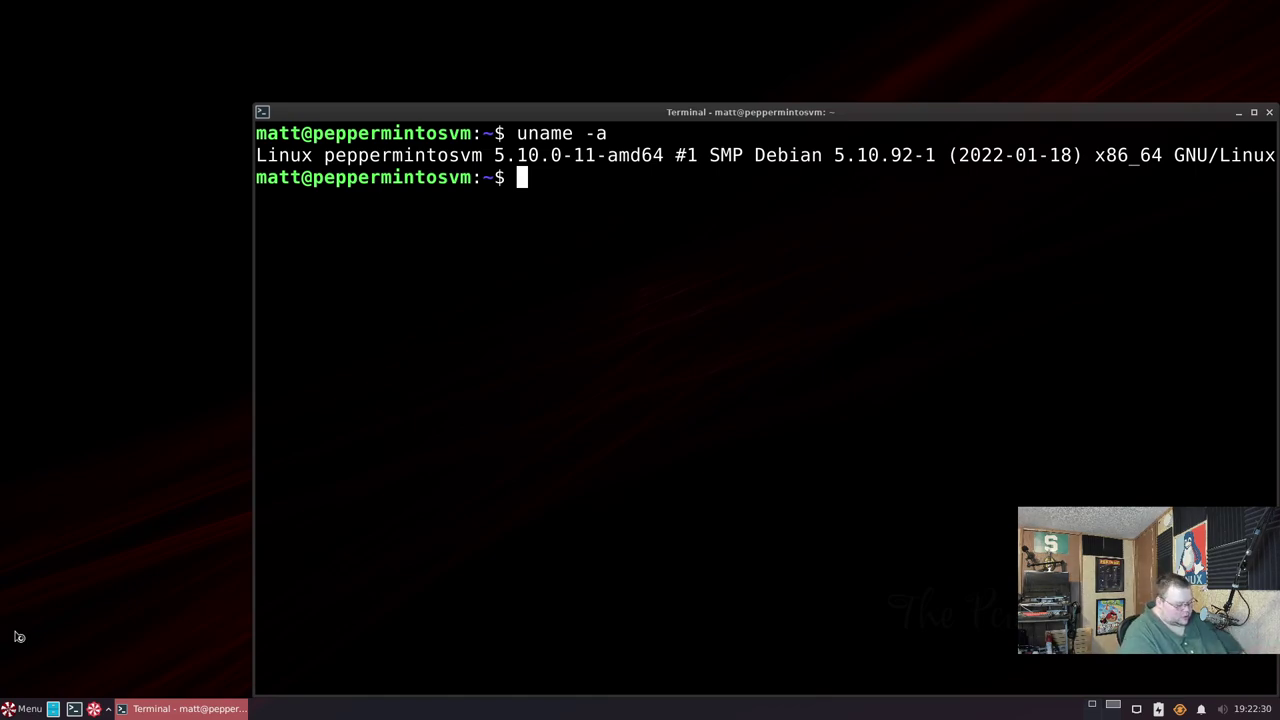
- Run neofetch, clear the screen, then run 'free -m' for memory usage in megabytes
type("neofetch")
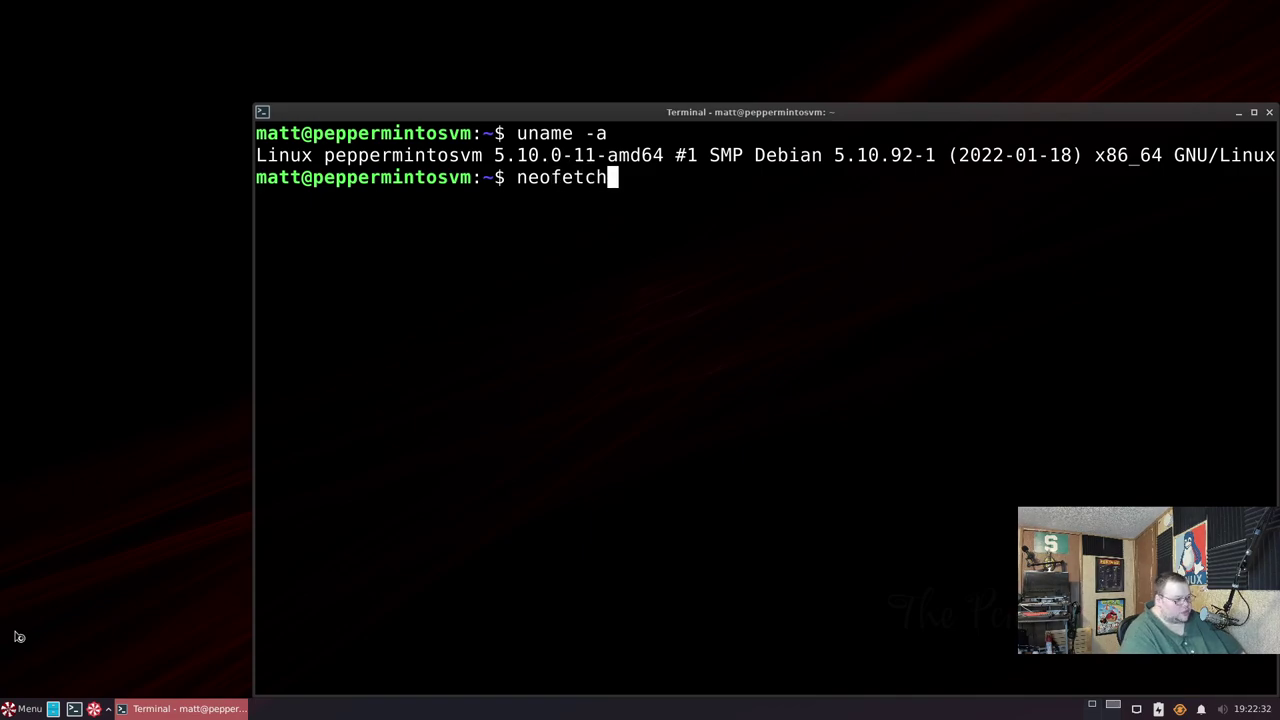
key("Return")
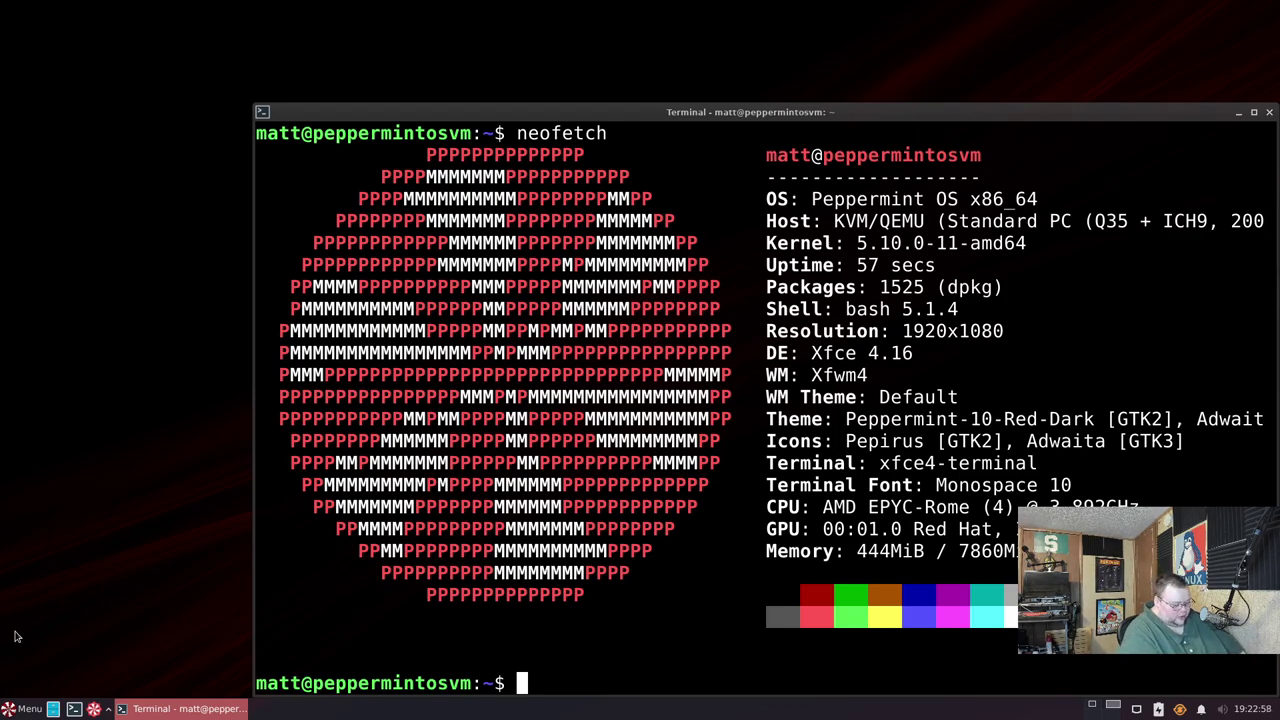
type("free ")
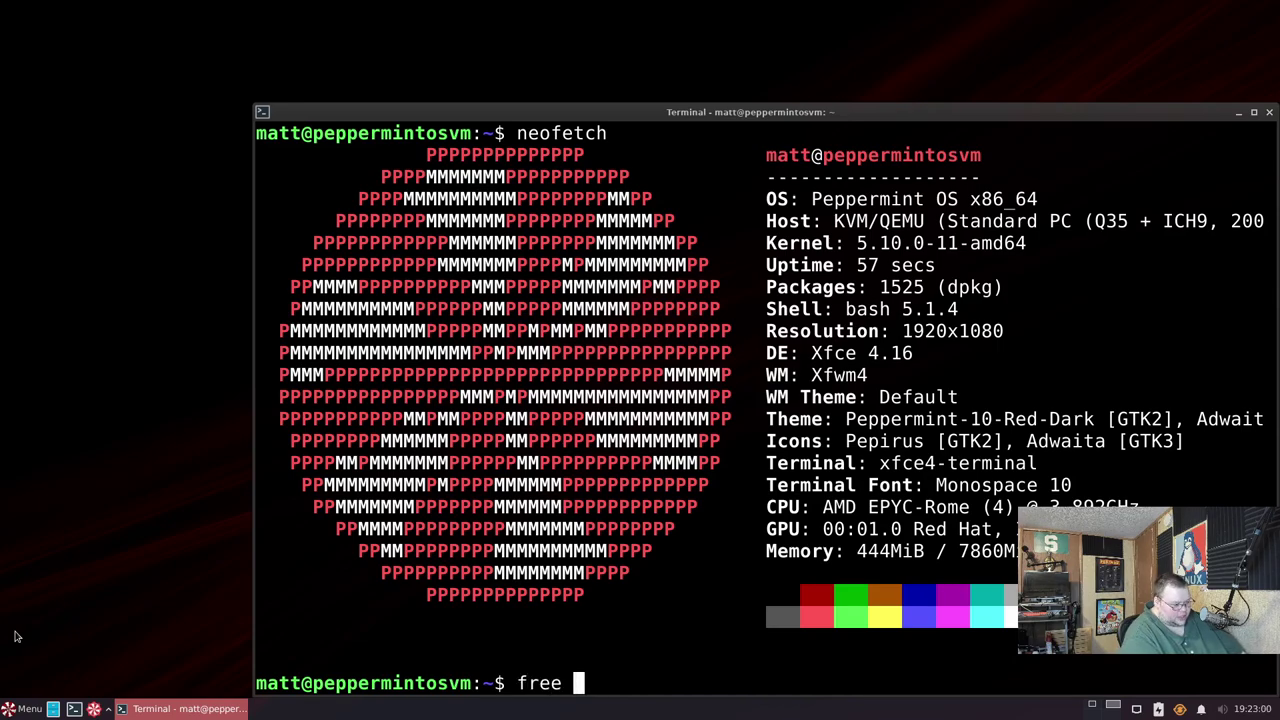
type("-")
key("ctrl+l")
type("m")
key("Return")
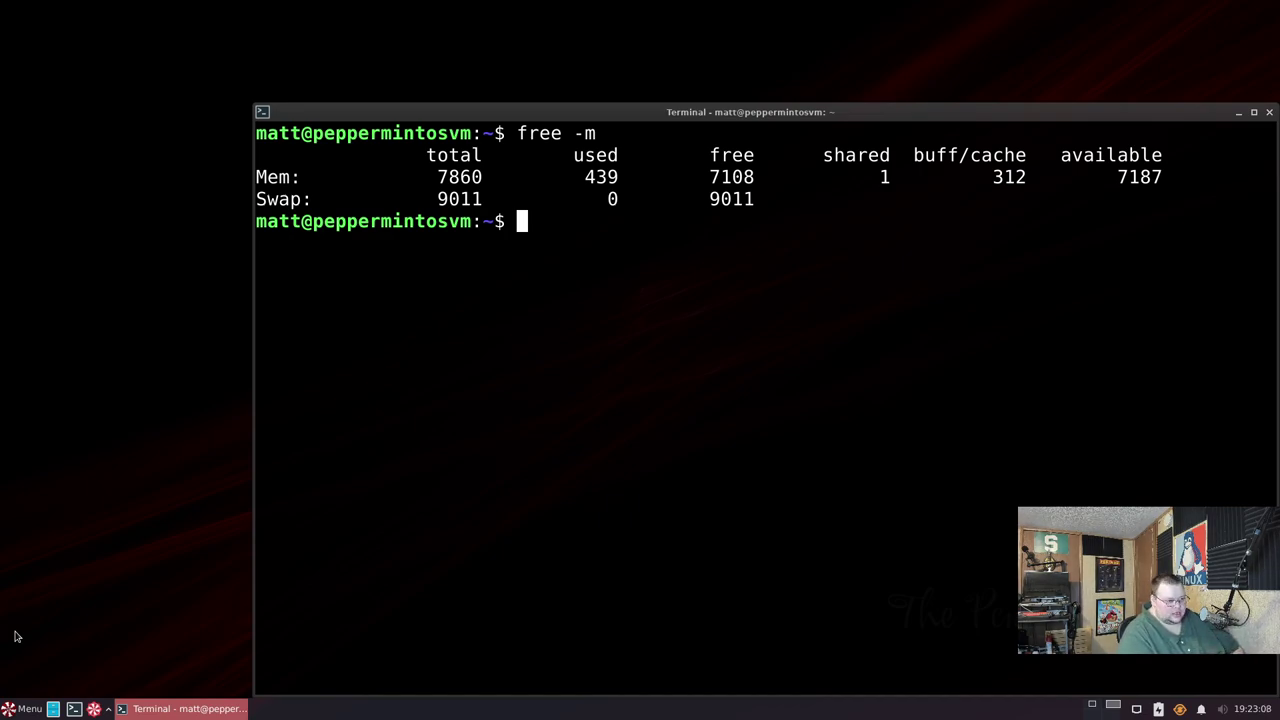
- Find htop missing, then install it with 'sudo apt install htop' and the account password
type("htop")
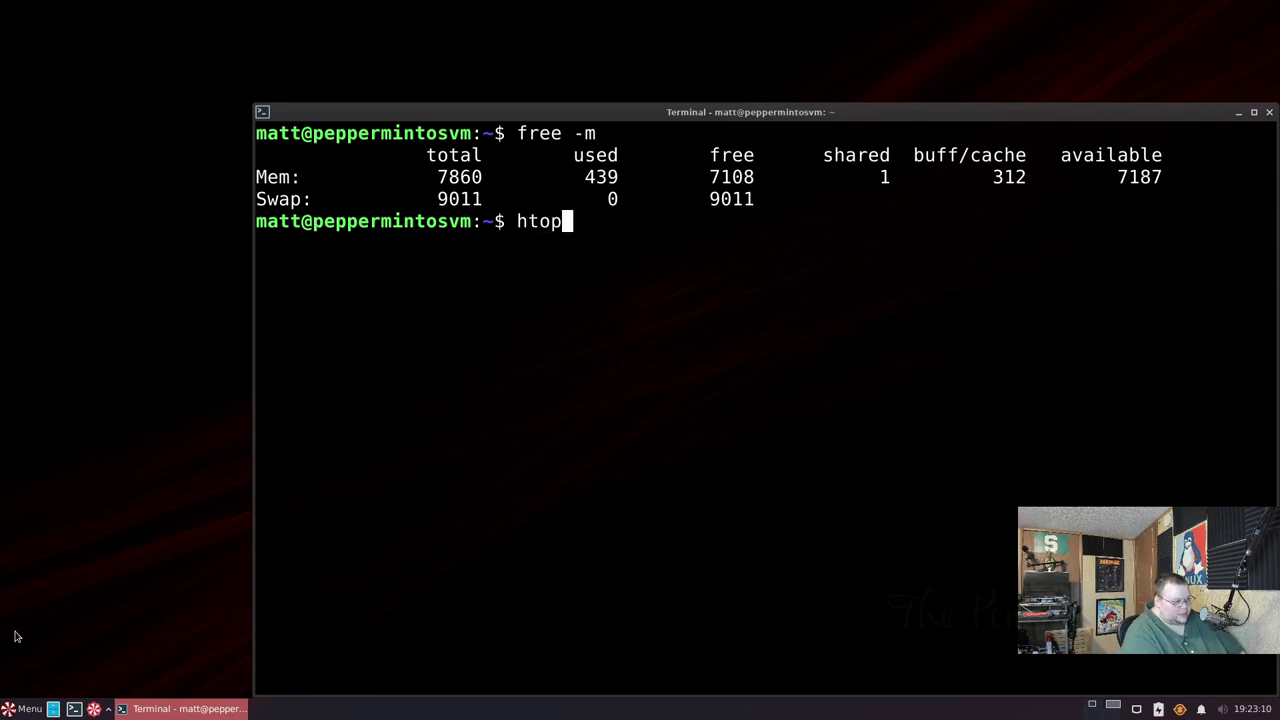
key("Return")
type("sudo apt install htop")
key("Return")
key("Return")
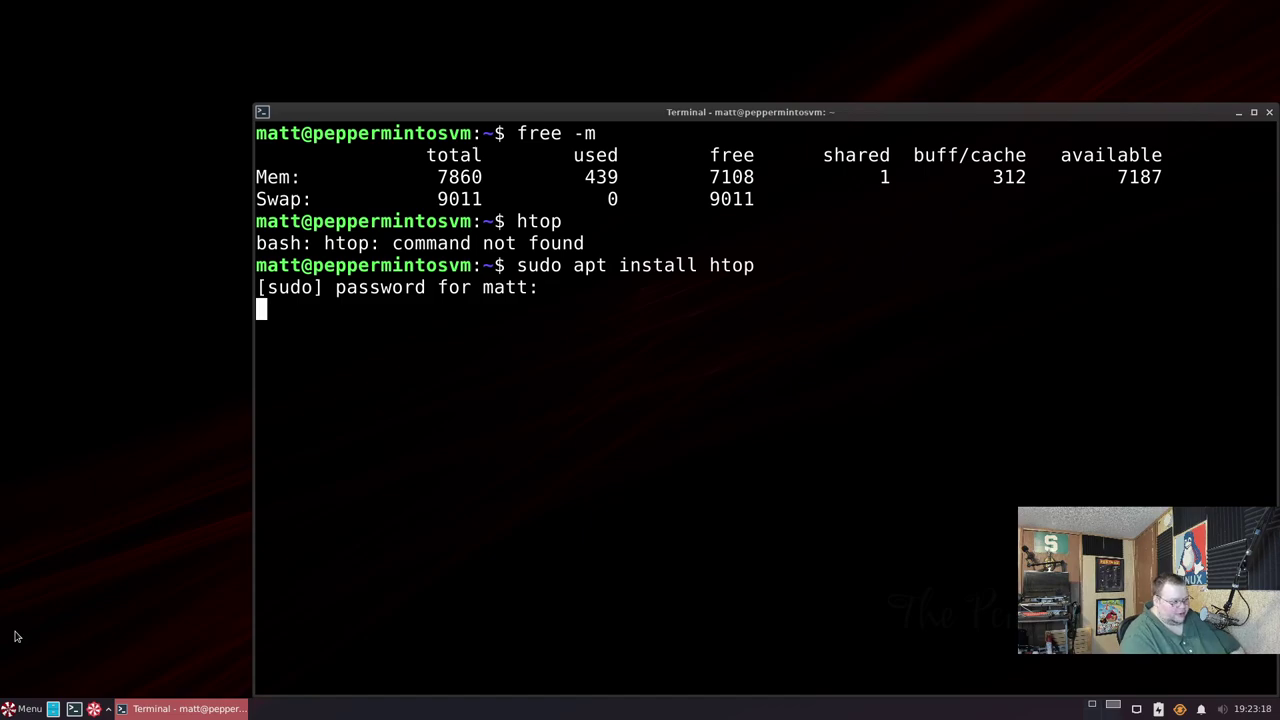
key("Return")
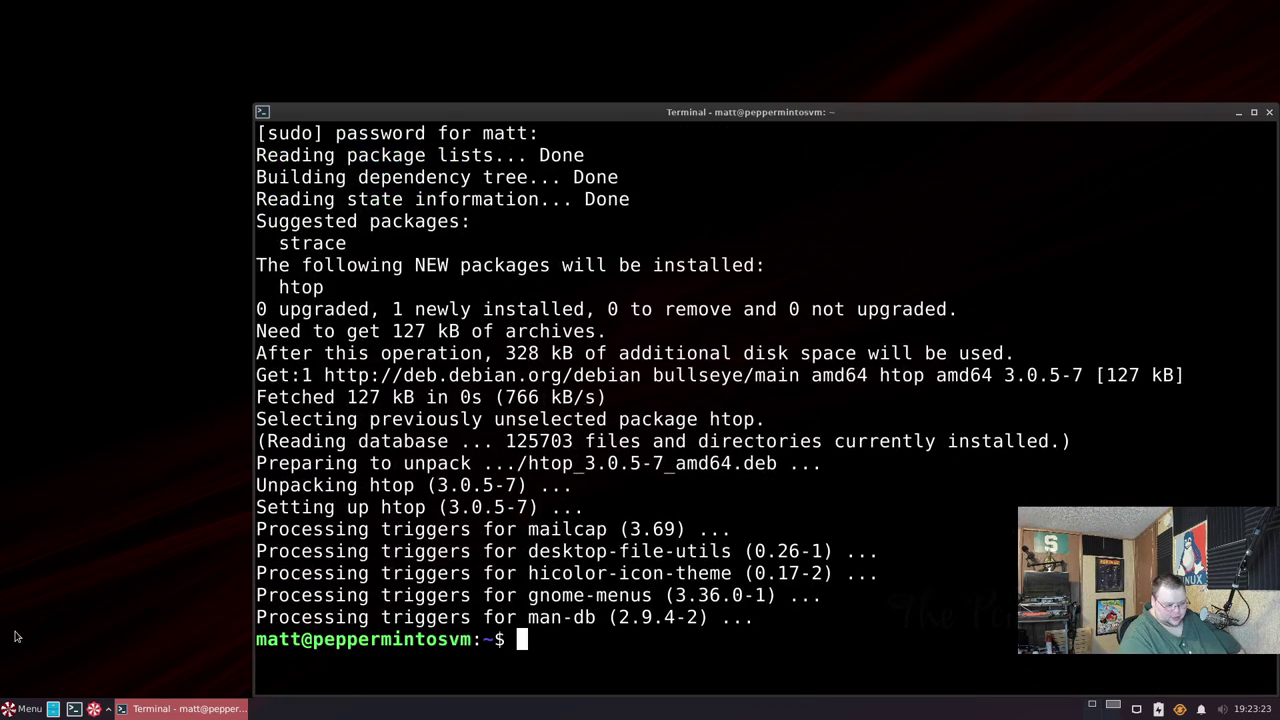
- Launch htop and slightly resize the terminal window
type("htop")
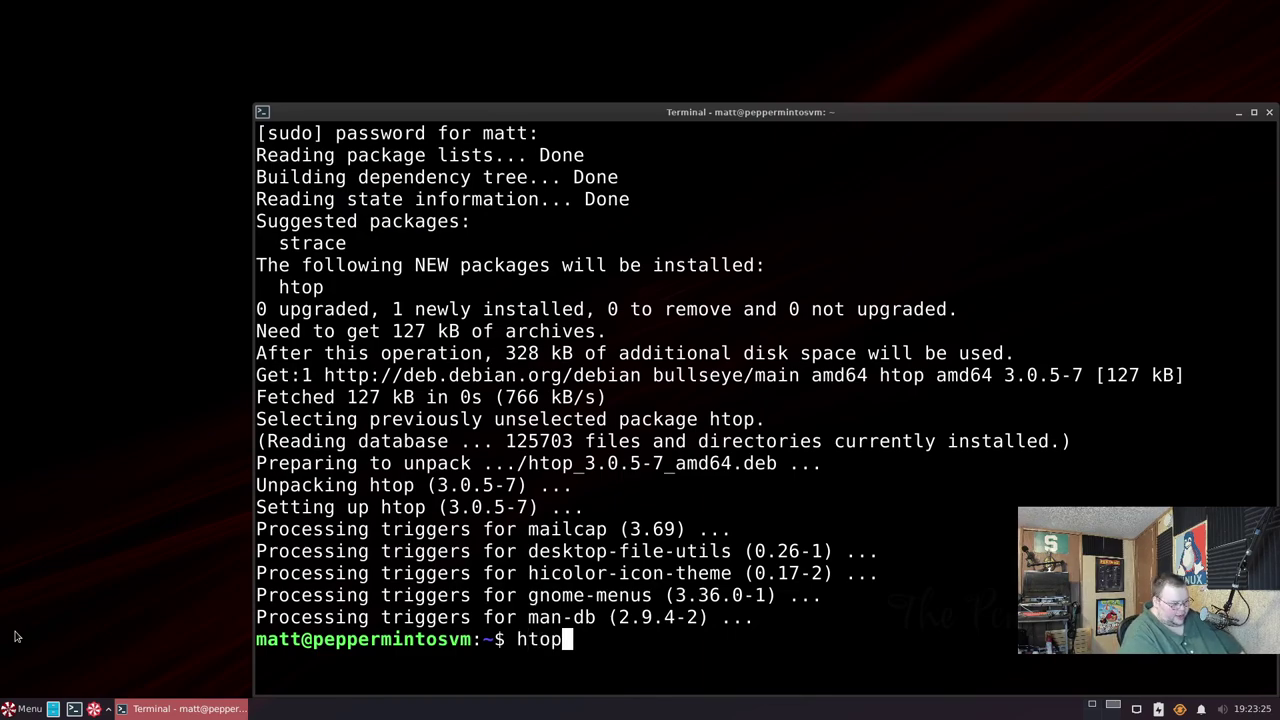
key("Return")
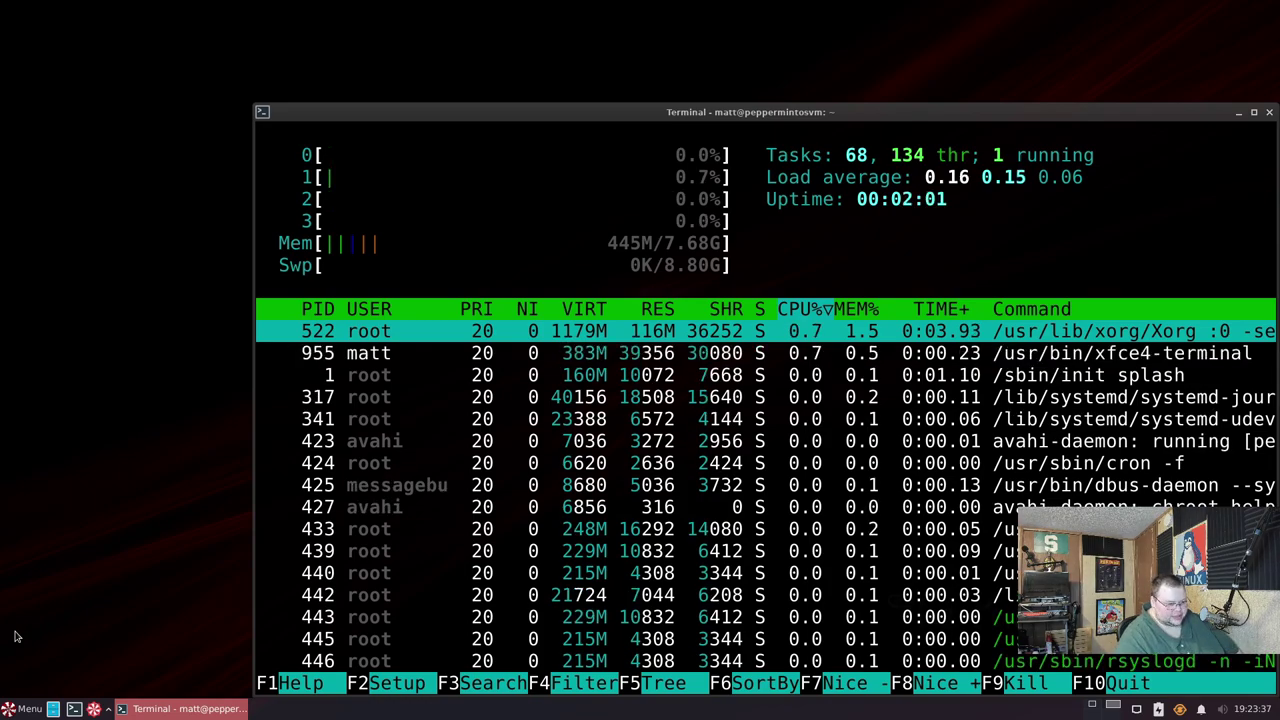
left_click_drag(1019, 100, 933, 93)
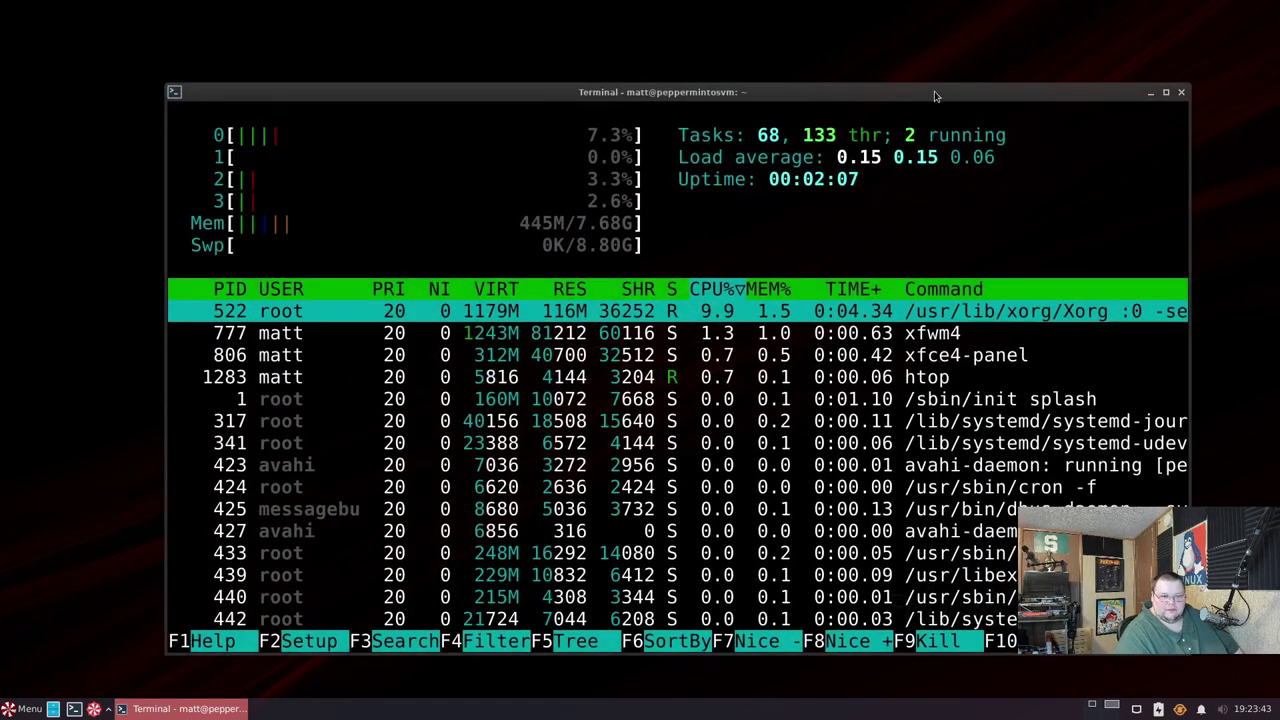
- Close the htop terminal and scroll through the application menu's All Applications list
left_click(1178, 95)
left_click(705, 444)
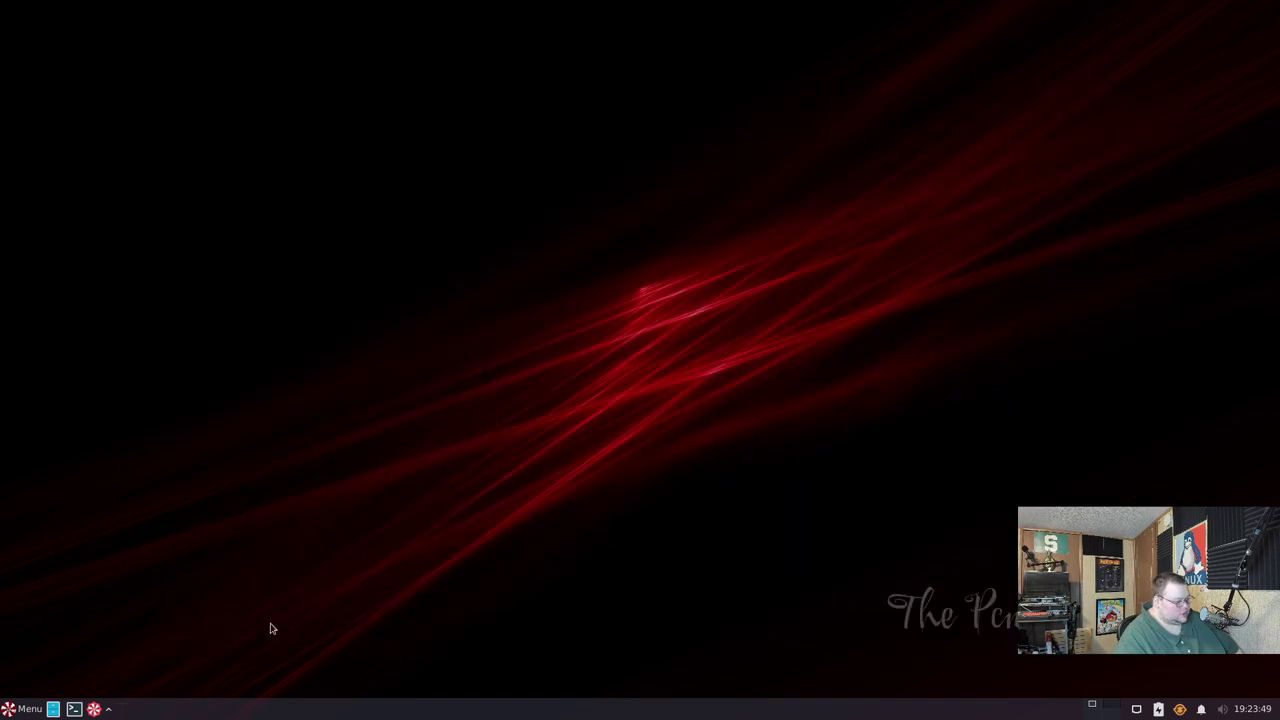
left_click(20, 709)
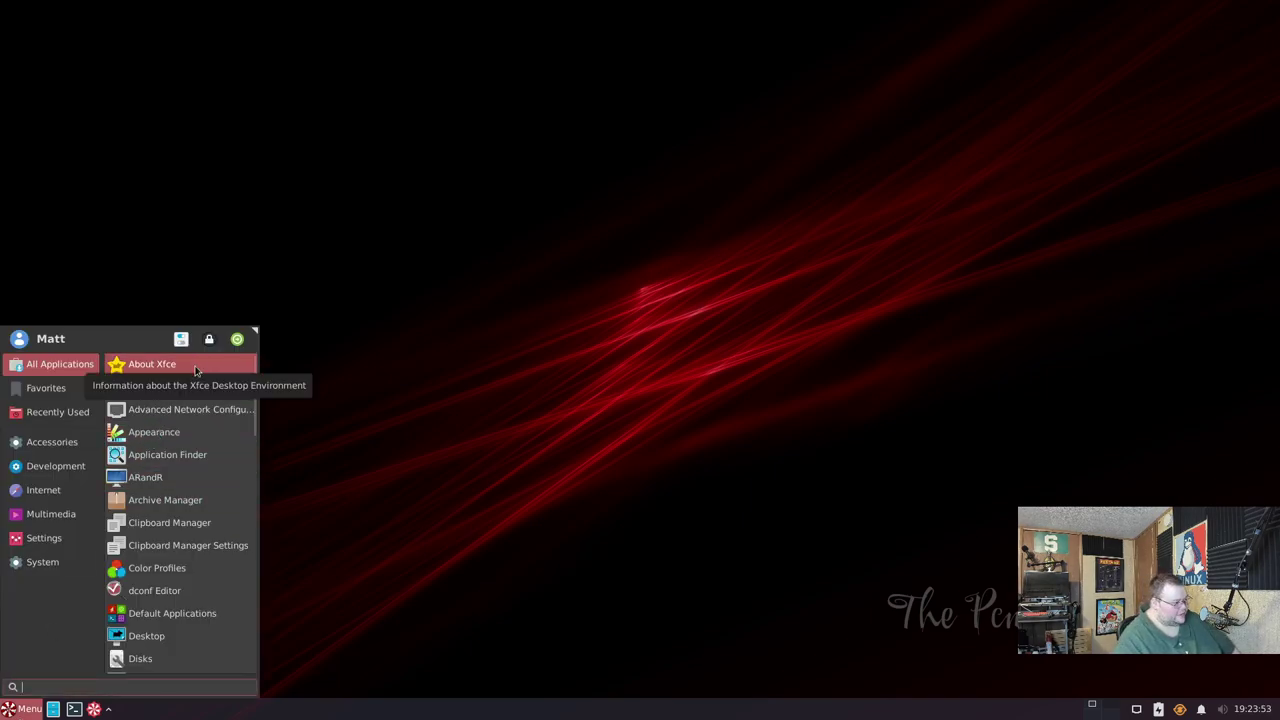
scroll(181, 481, "down", 3)
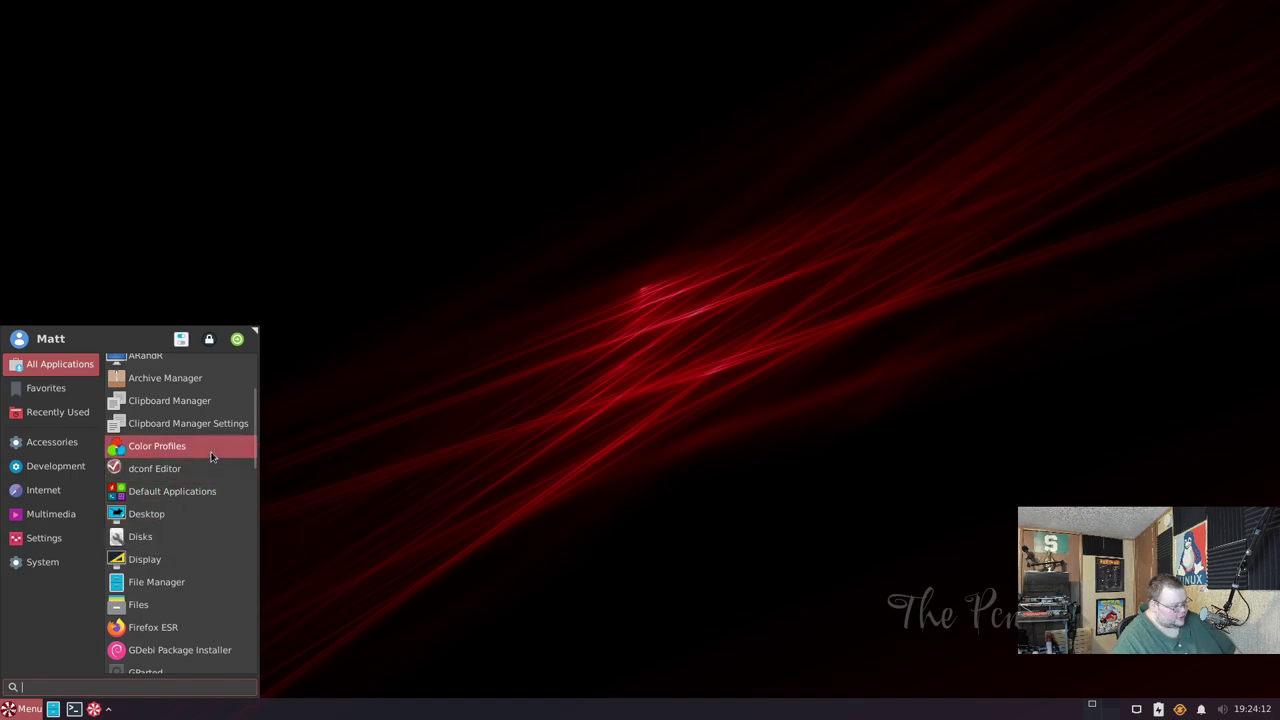
scroll(204, 491, "down", 2)
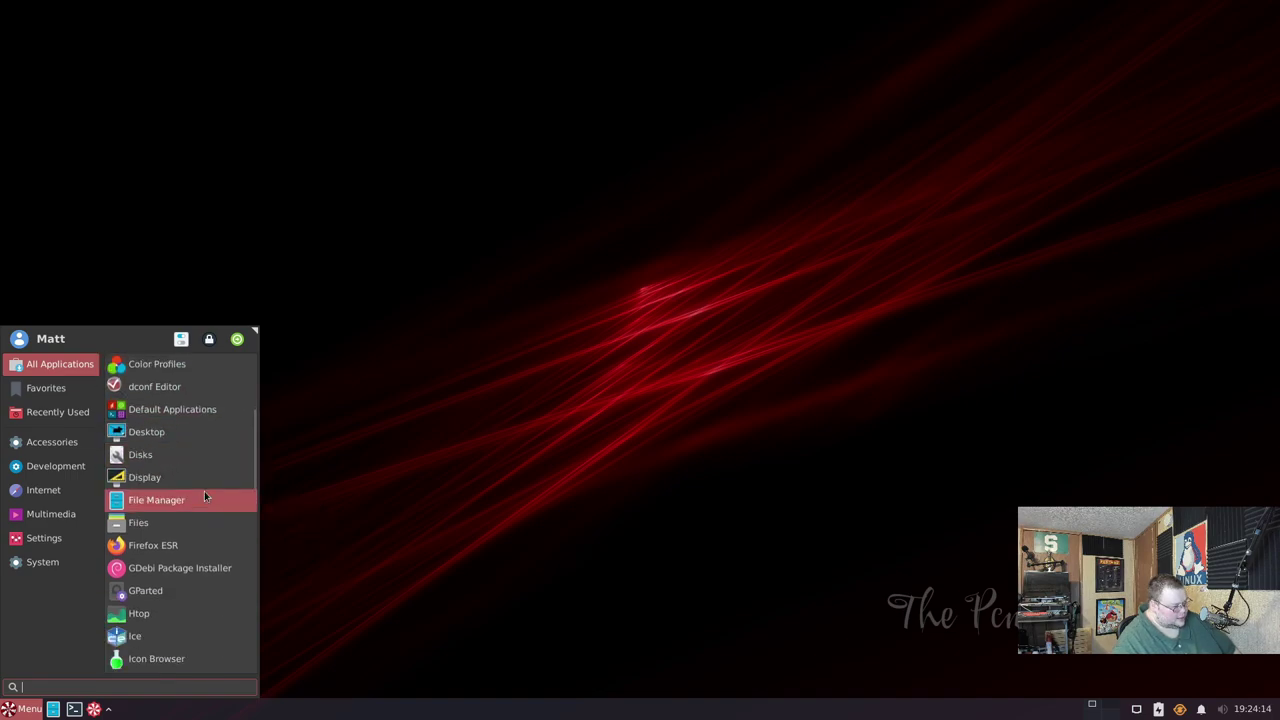
scroll(204, 491, "down", 2)
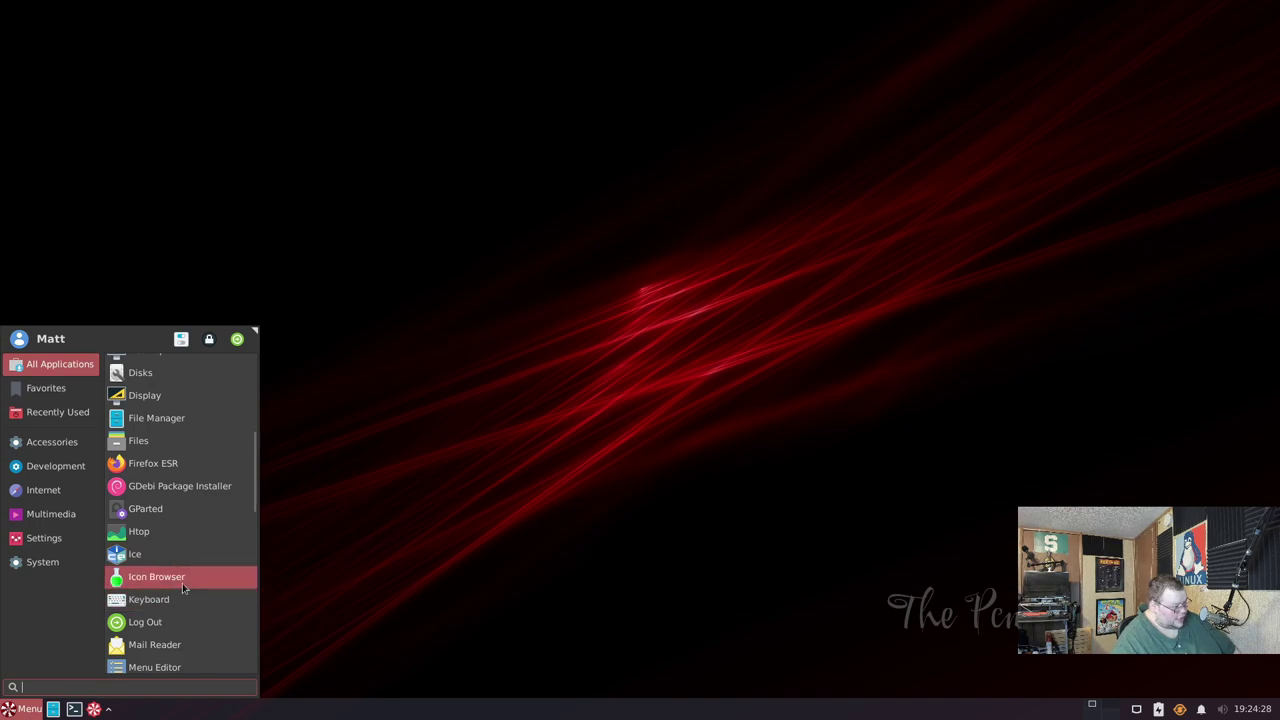
scroll(178, 606, "down", 4)
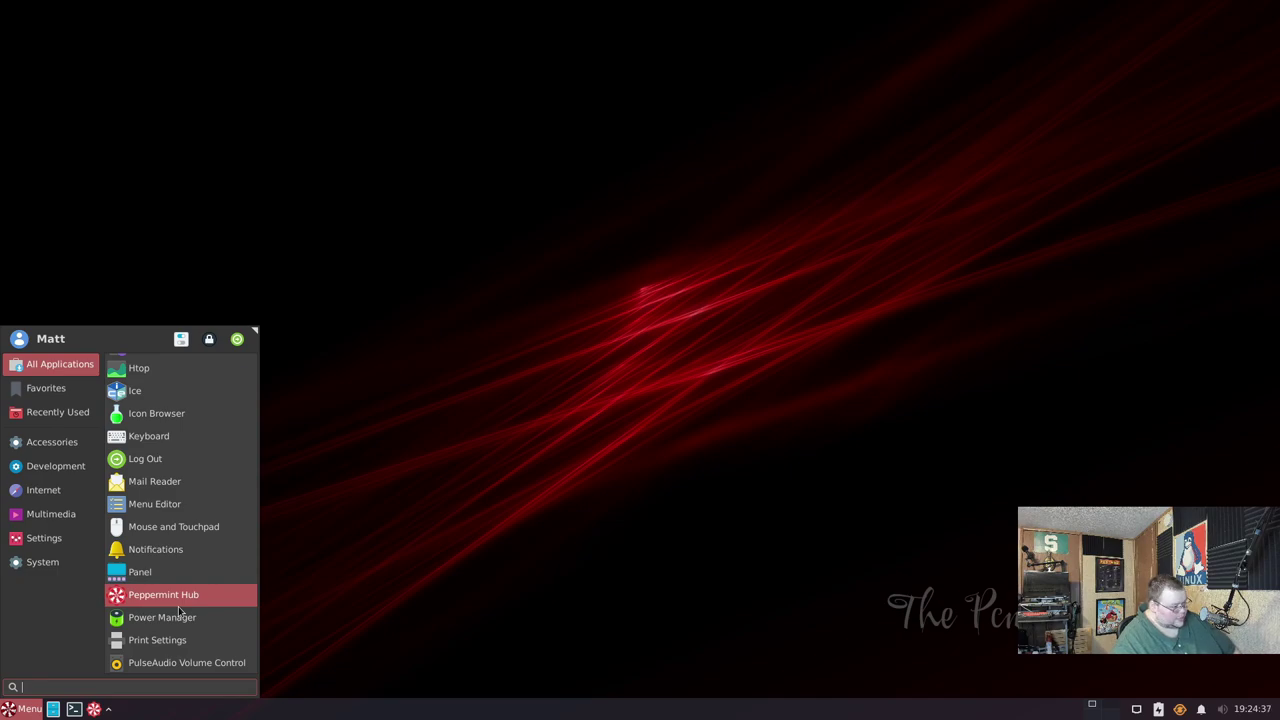
scroll(178, 606, "down", 1)
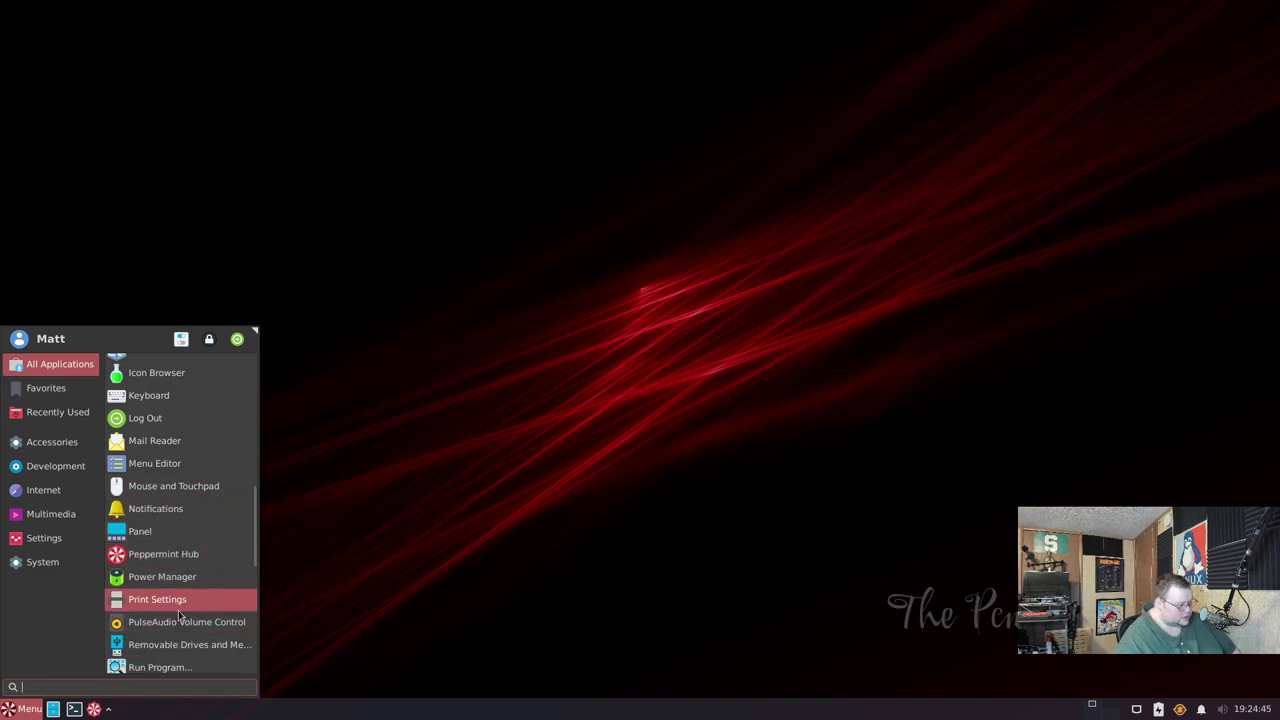
scroll(190, 622, "down", 3)
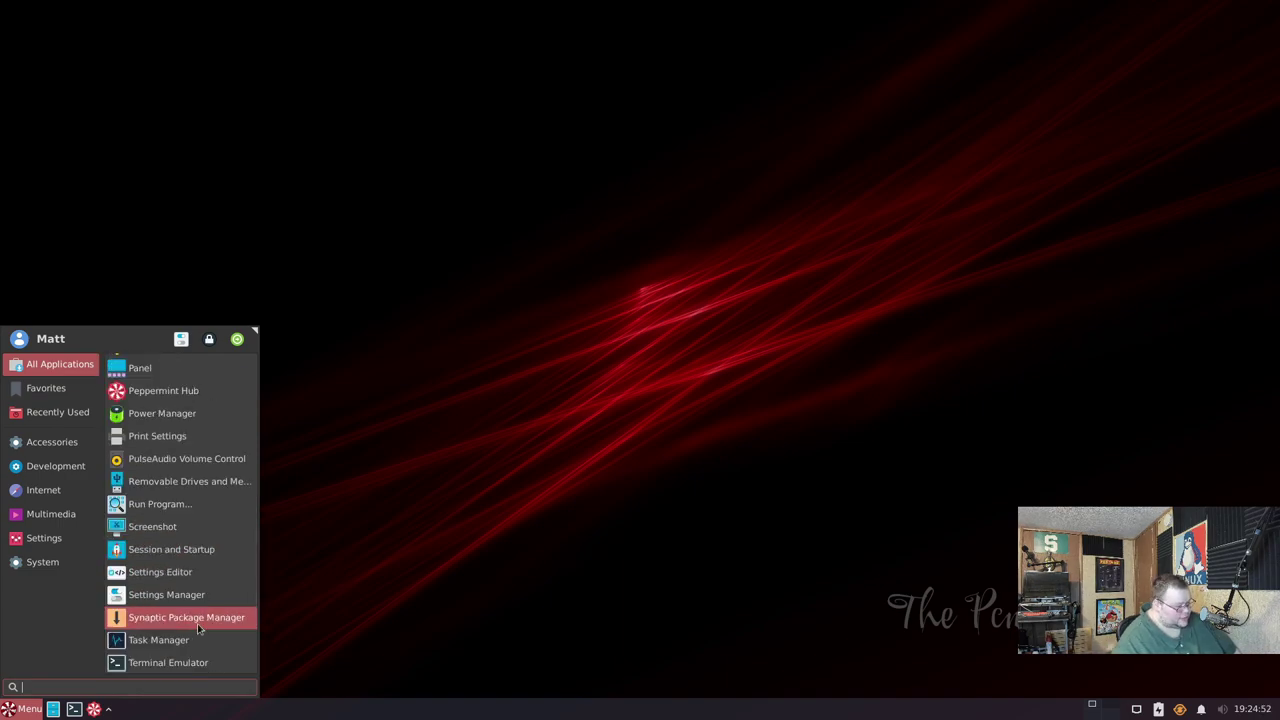
scroll(197, 623, "down", 1)
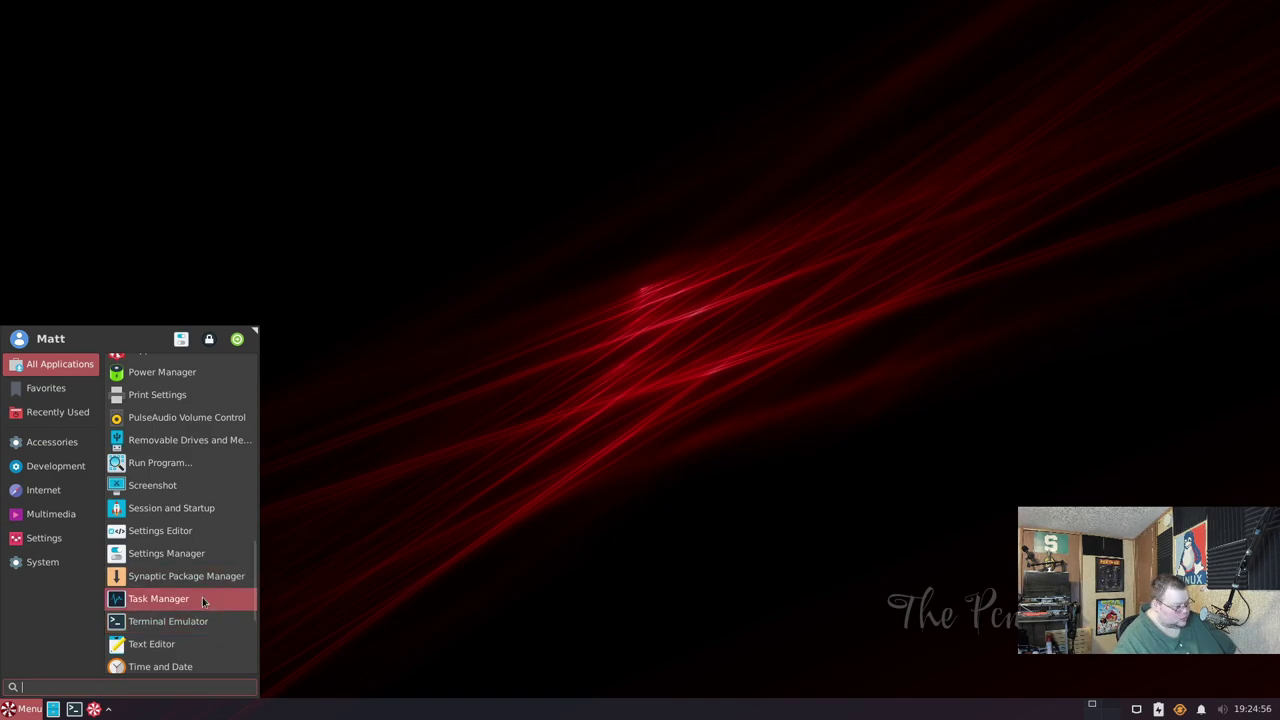
scroll(199, 560, "down", 3)
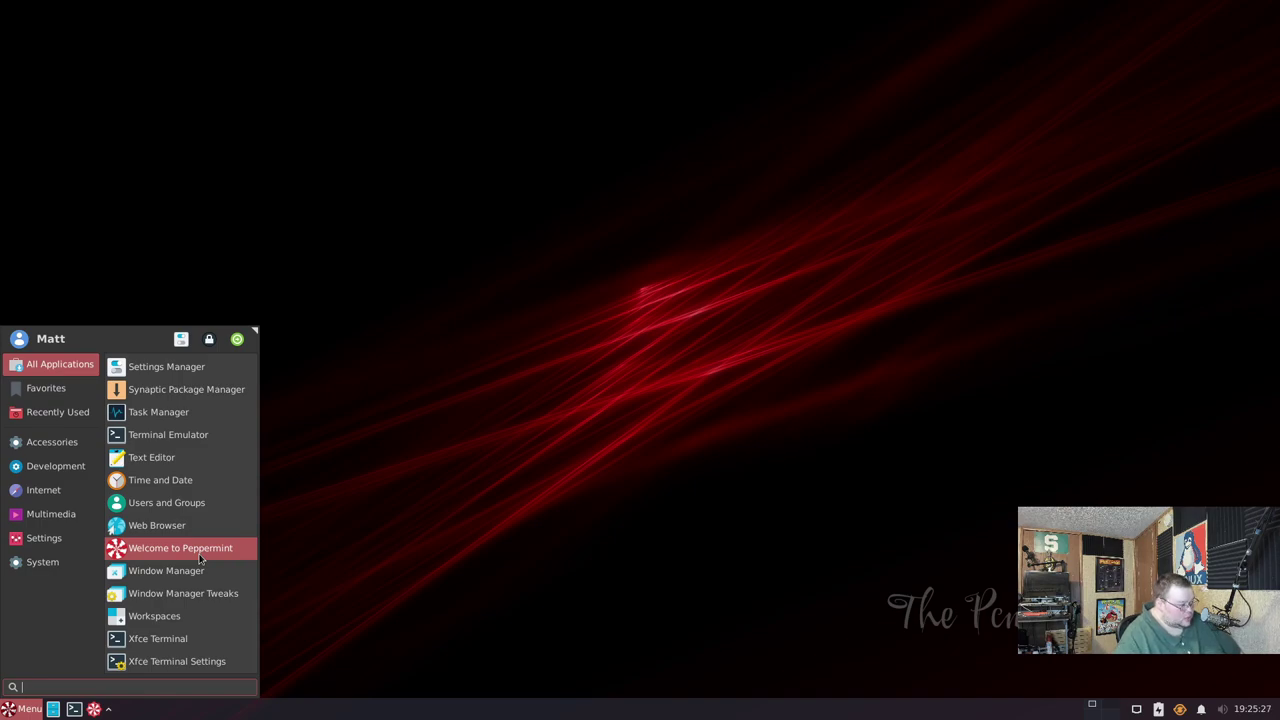
scroll(199, 560, "up", 4)
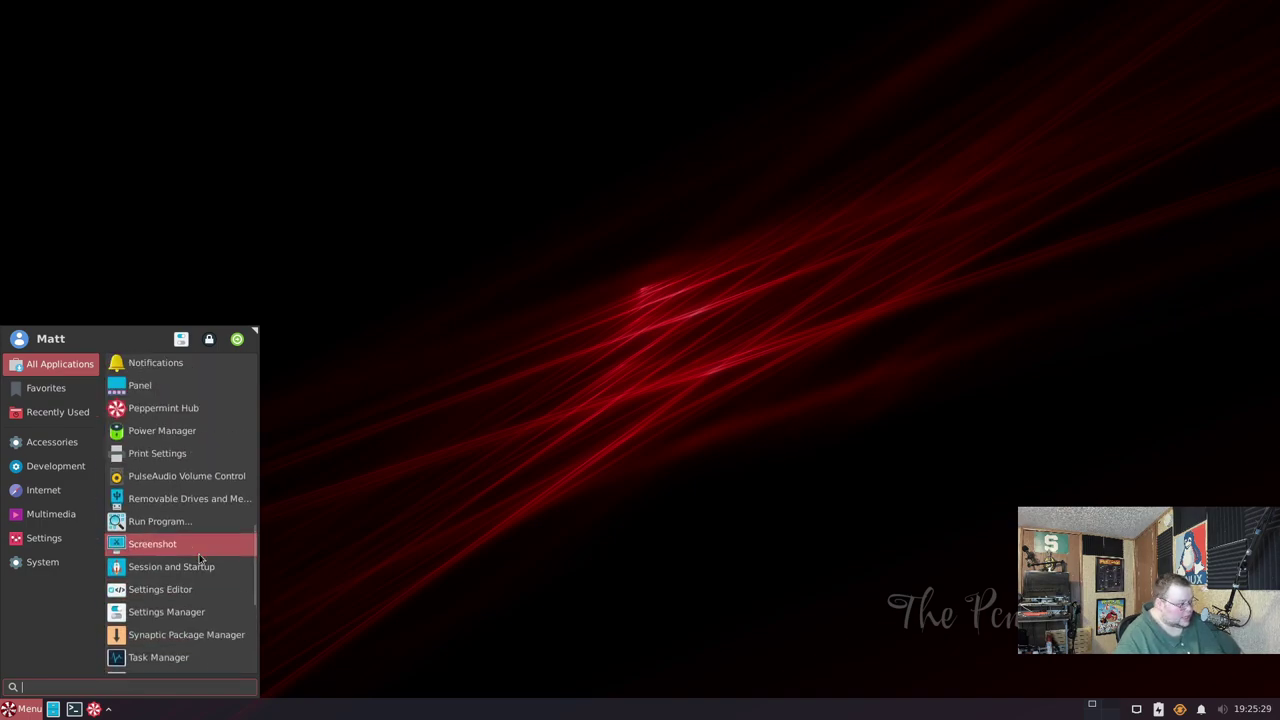
scroll(199, 560, "up", 2)
scroll(199, 560, "up", 2)
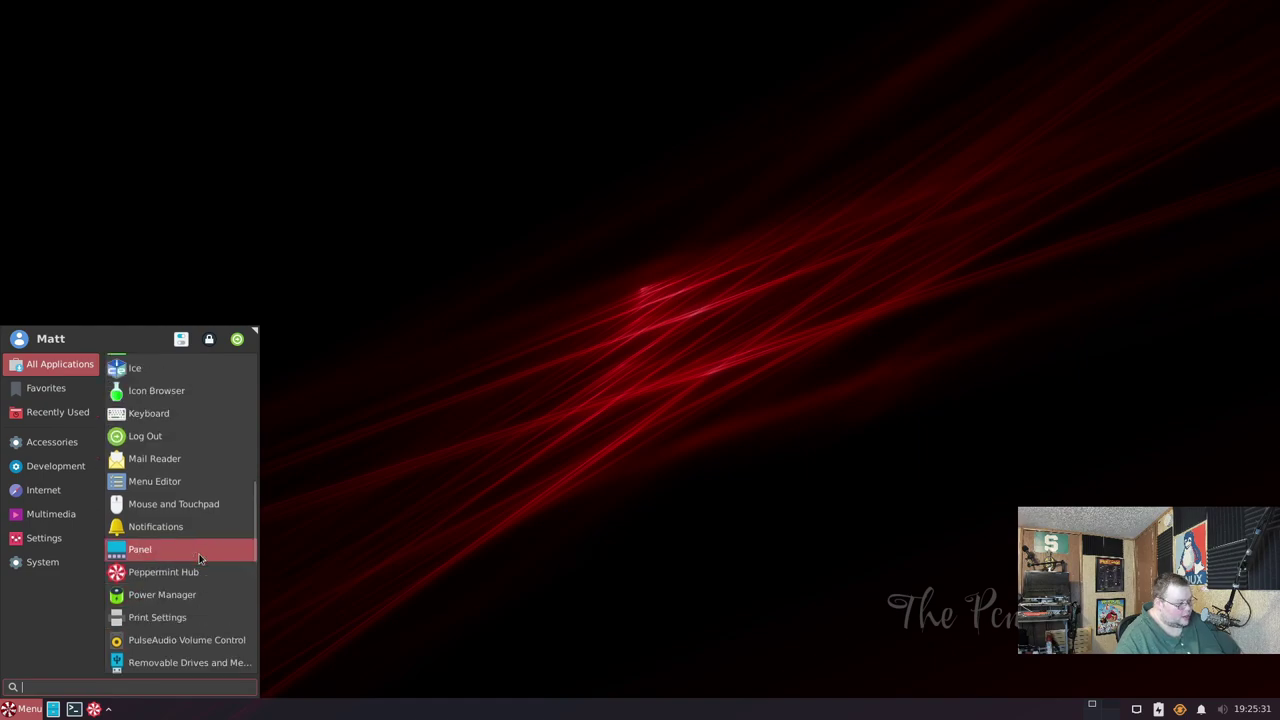
scroll(199, 560, "up", 2)
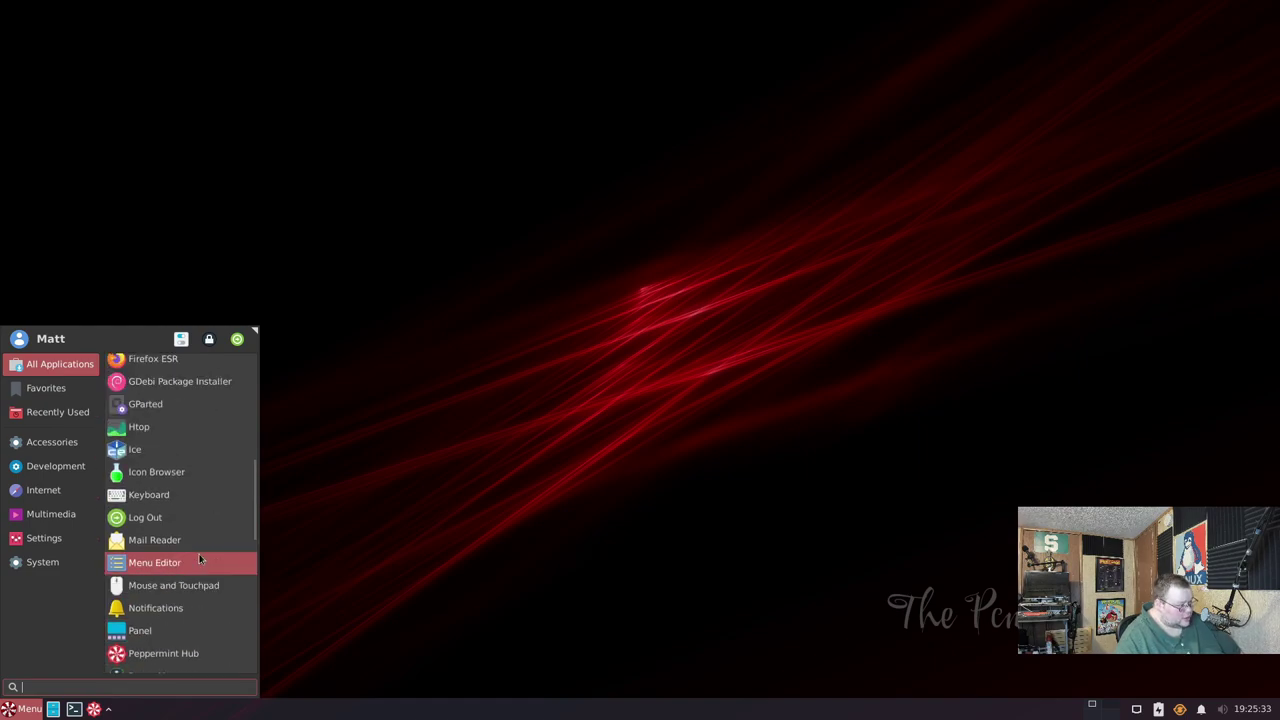
scroll(199, 560, "up", 2)
- Browse the Development, Accessories, Multimedia and Internet categories, ending on Accessories
left_click(56, 468)
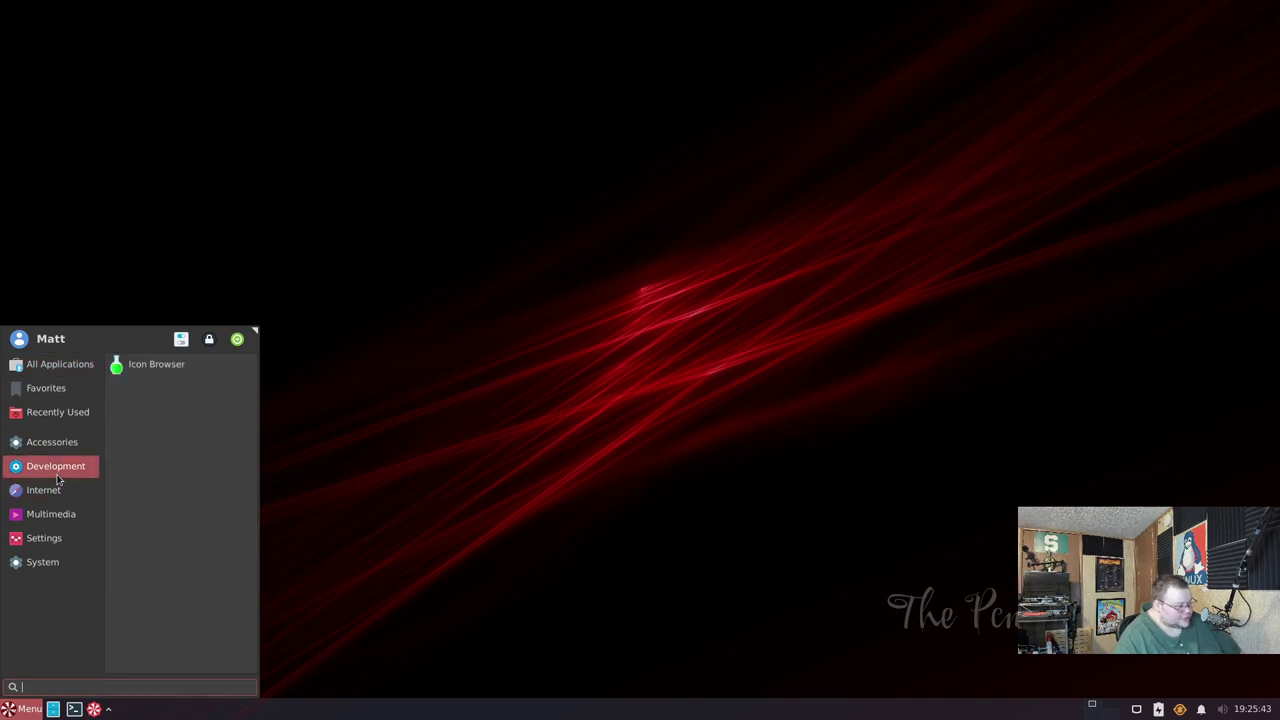
left_click(60, 445)
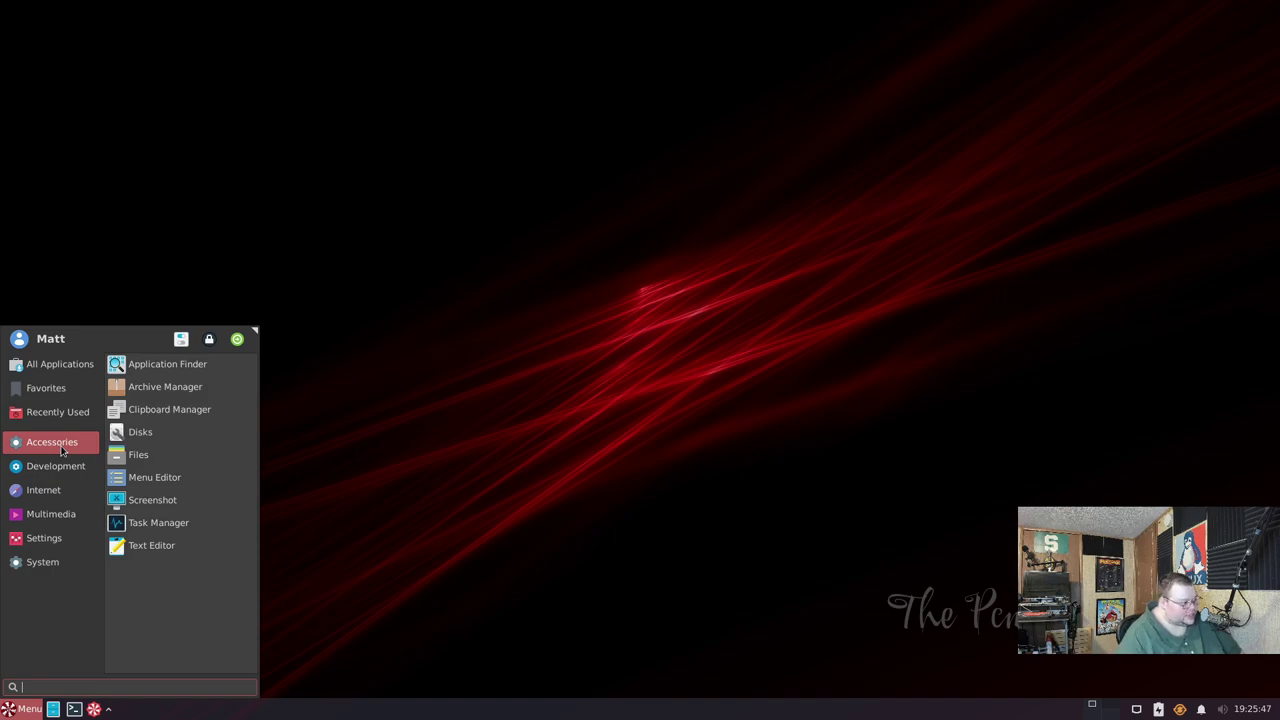
left_click(55, 514)
left_click(50, 490)
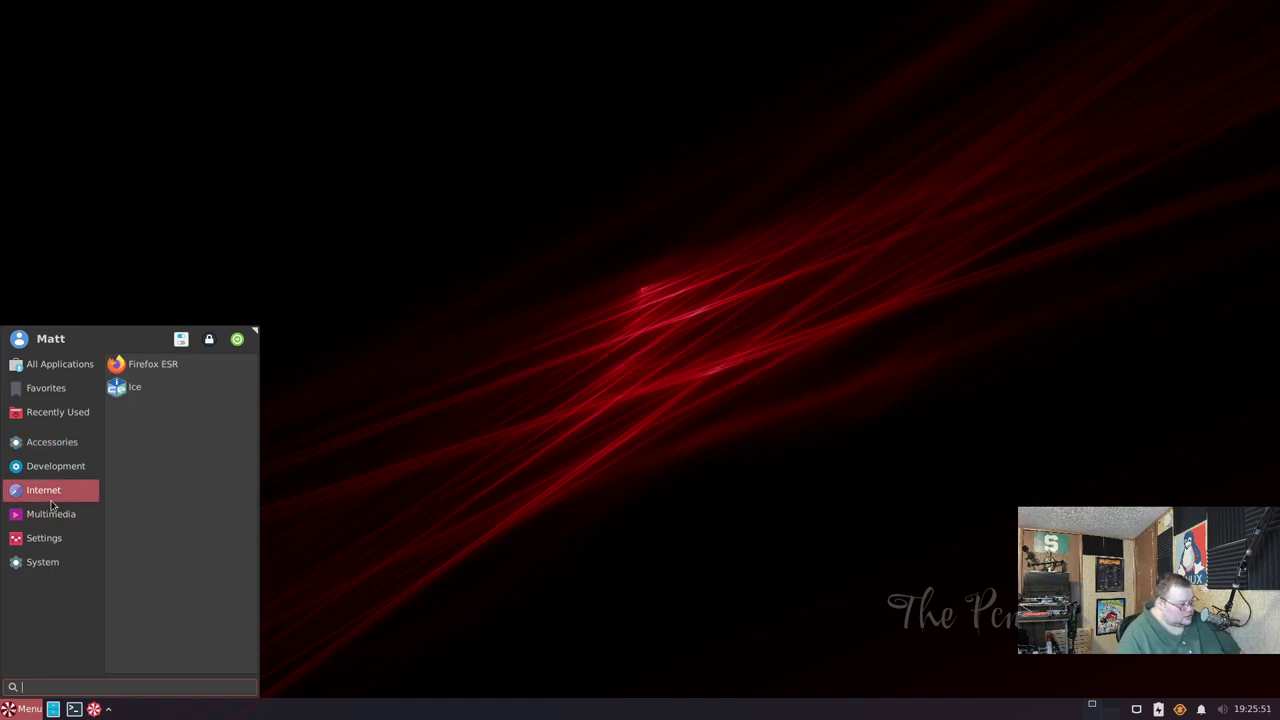
left_click(56, 466)
left_click(62, 443)
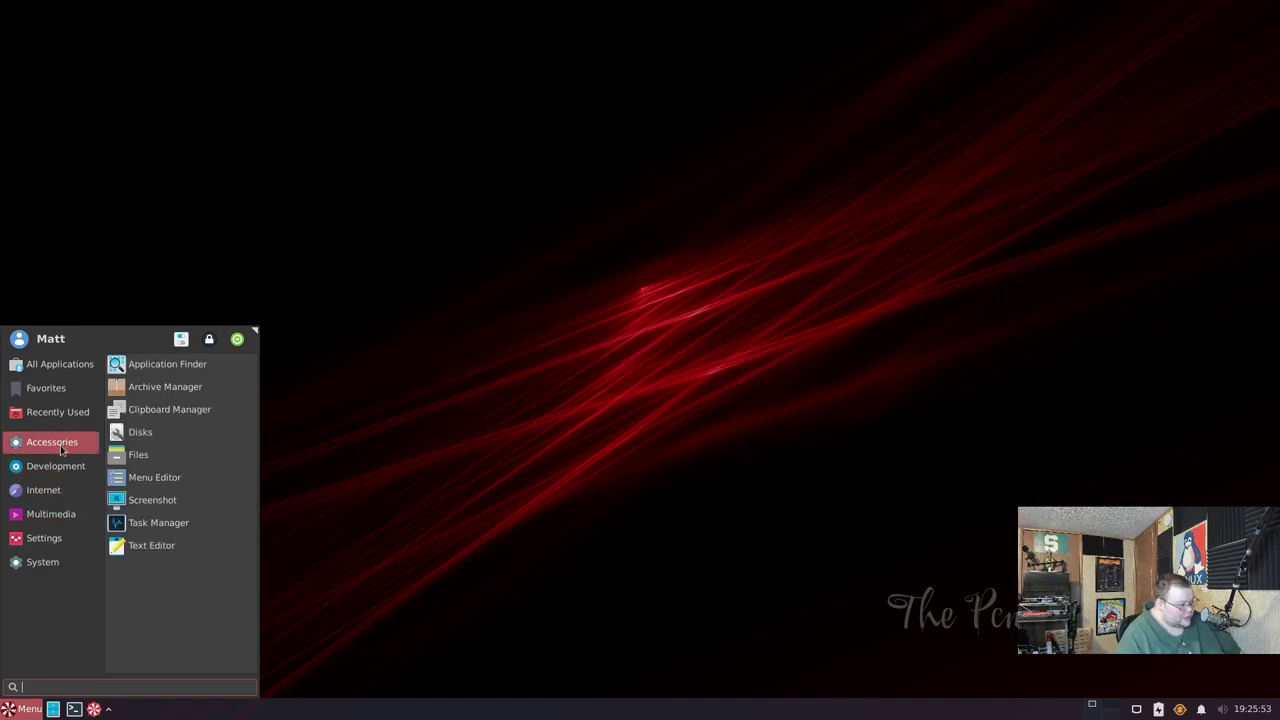